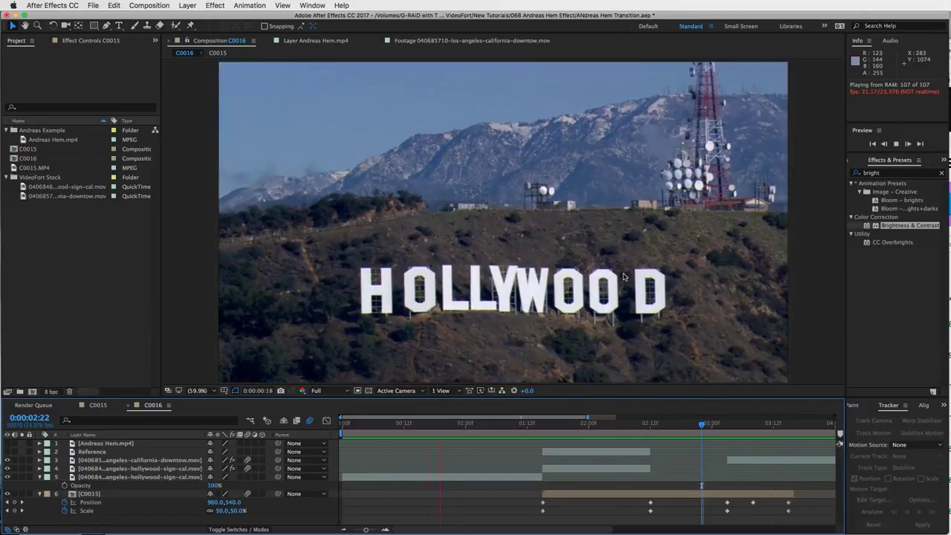
- Scrub through the finished transition between the Hollywood sign and the sunglasses portrait in composition C0016
{"action": "left_click", "coordinate": [533, 428]}
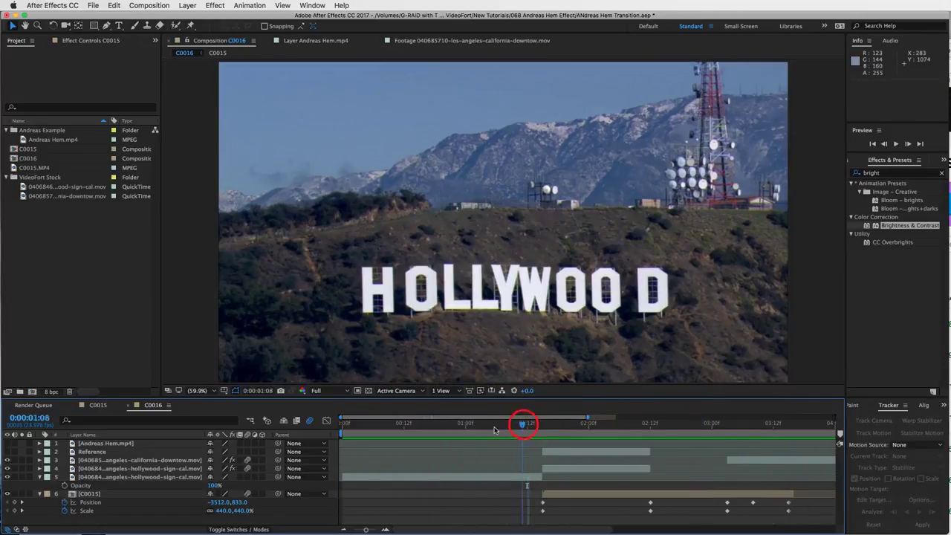
{"action": "left_click", "coordinate": [619, 423]}
{"action": "left_click_drag", "start_coordinate": [633, 420], "coordinate": [554, 426]}
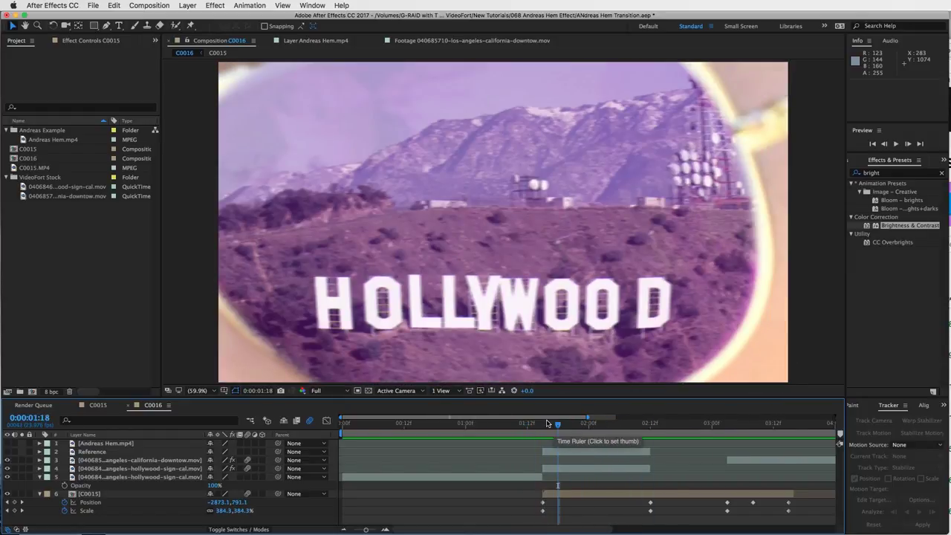
{"action": "left_click_drag", "start_coordinate": [559, 425], "coordinate": [660, 424]}
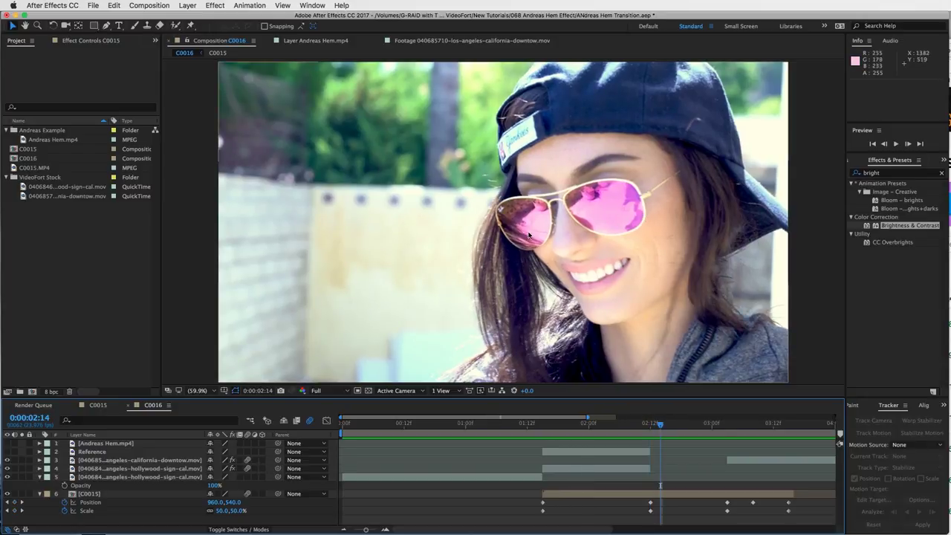
- Create a new composition from the C0015.MP4 footage
{"action": "left_click", "coordinate": [63, 196]}
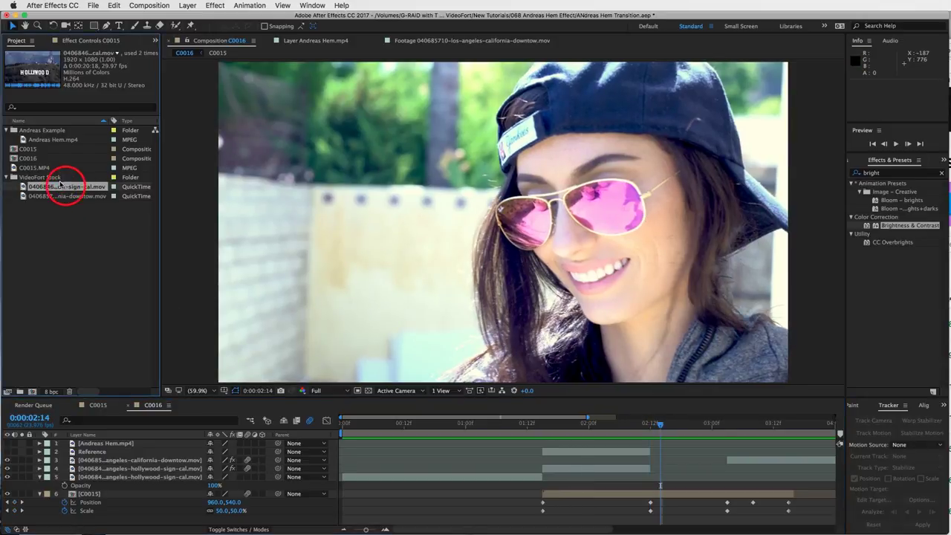
{"action": "left_click", "coordinate": [35, 140]}
{"action": "left_click", "coordinate": [33, 150]}
{"action": "left_click", "coordinate": [34, 168]}
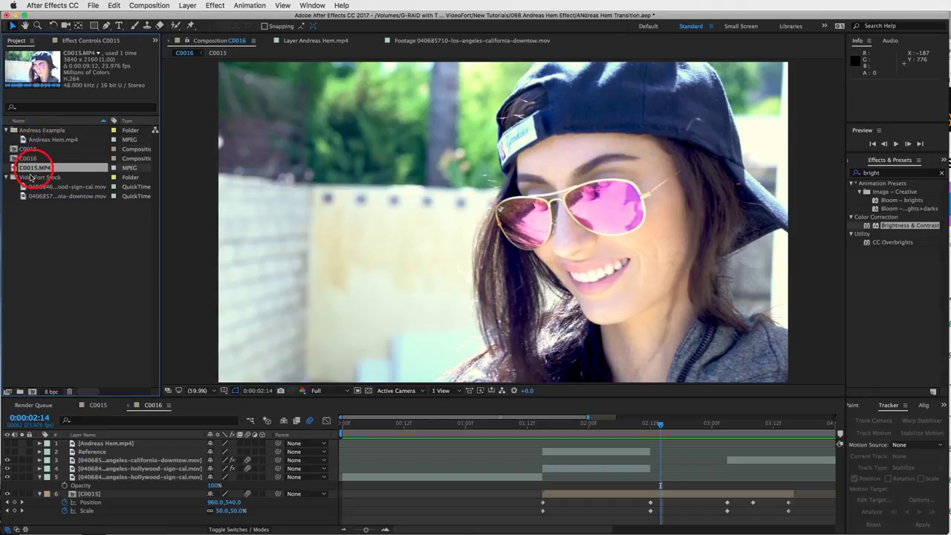
{"action": "left_click_drag", "start_coordinate": [16, 168], "coordinate": [32, 392]}
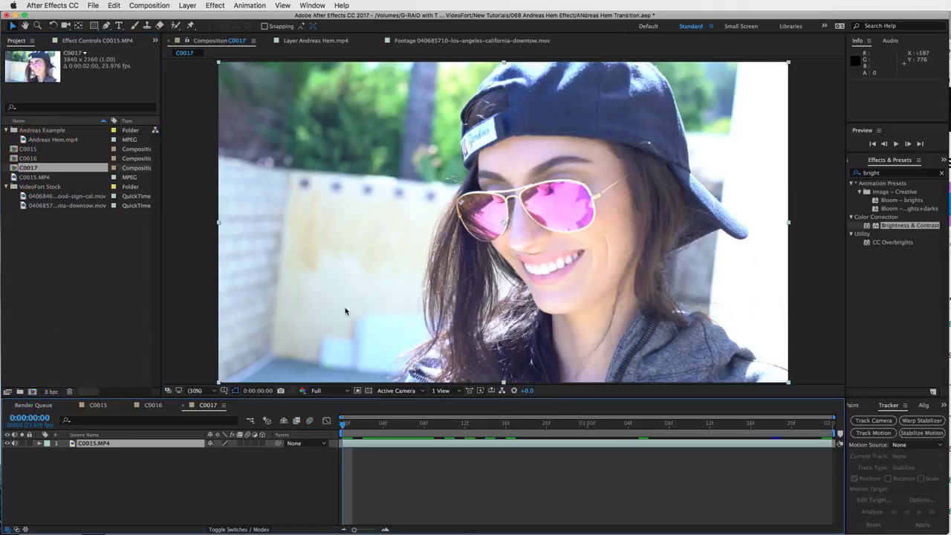
{"action": "left_click_drag", "start_coordinate": [373, 425], "coordinate": [343, 419]}
{"action": "left_click_drag", "start_coordinate": [946, 365], "coordinate": [949, 366]}
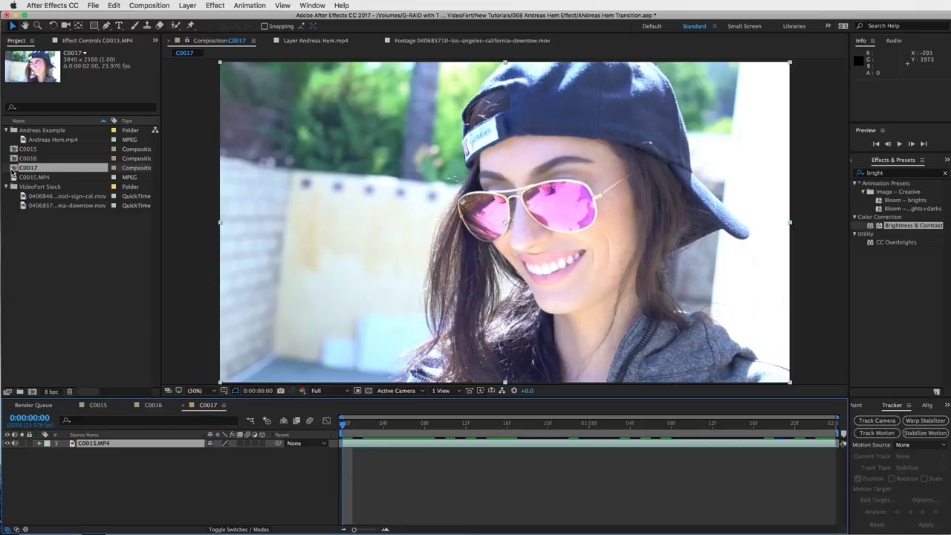
- Nest composition C0017 inside a new composition of its own
{"action": "left_click_drag", "start_coordinate": [14, 170], "coordinate": [43, 275]}
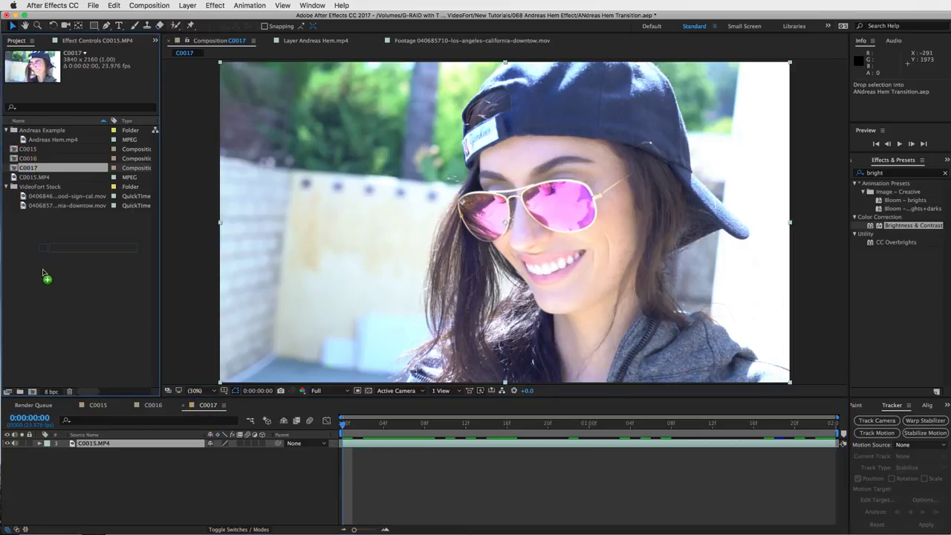
{"action": "left_click_drag", "start_coordinate": [32, 390], "coordinate": [32, 392]}
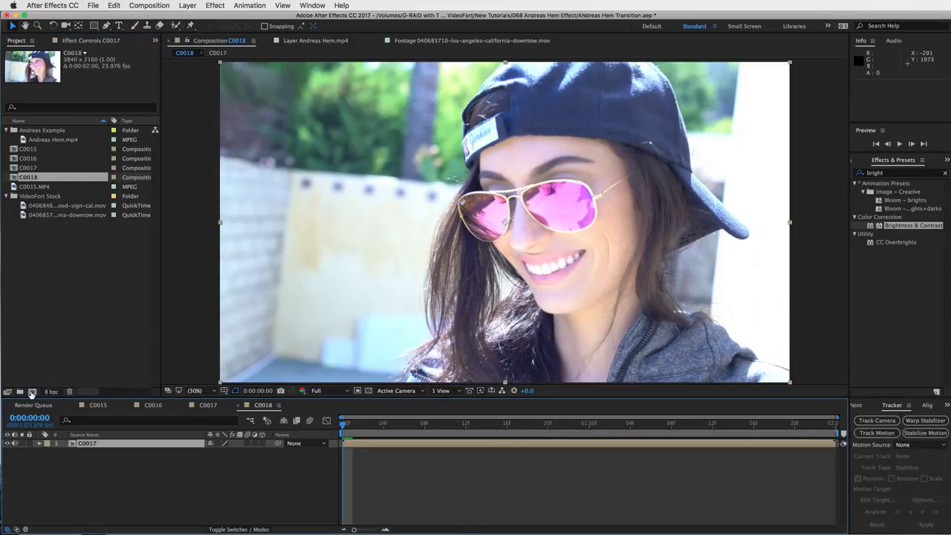
{"action": "left_click", "coordinate": [407, 441]}
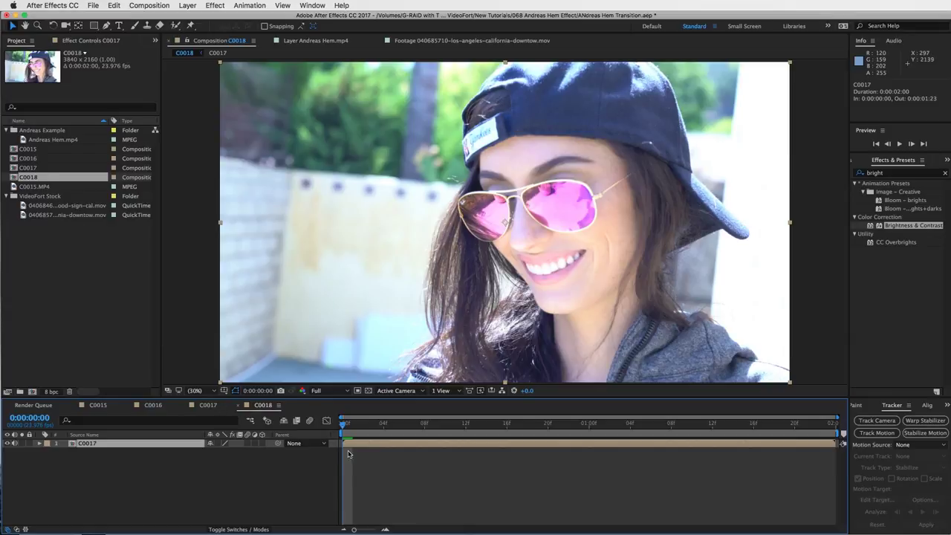
{"action": "left_click", "coordinate": [187, 5]}
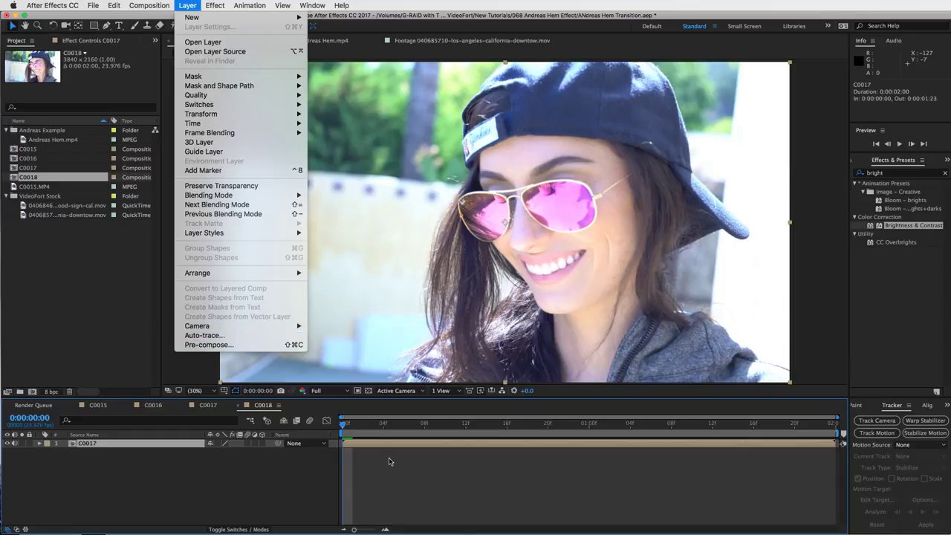
{"action": "left_click", "coordinate": [389, 458]}
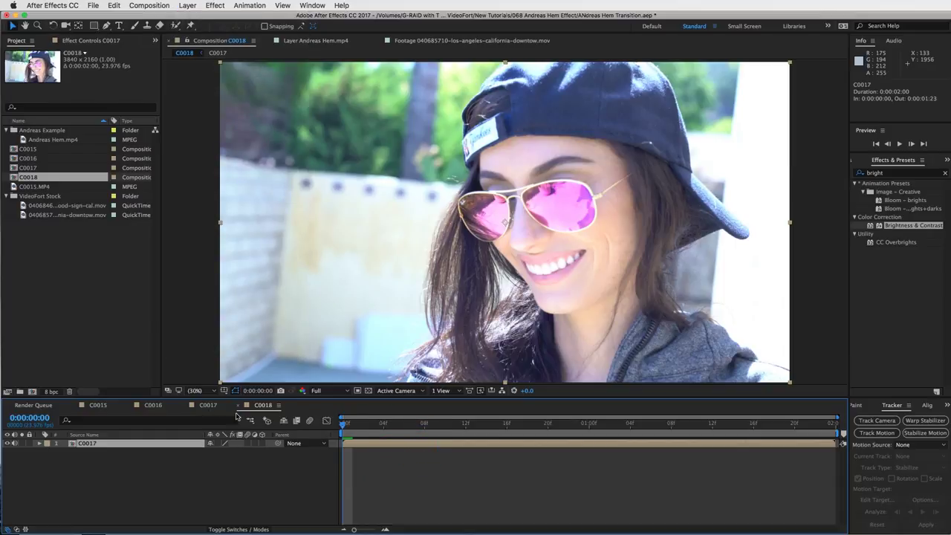
- Apply Warp Stabilizer to the C0015.MP4 layer in composition C0017 and scrub through the stabilized shot in C0018
{"action": "left_click", "coordinate": [209, 405]}
{"action": "left_click", "coordinate": [492, 445]}
{"action": "left_click", "coordinate": [918, 422]}
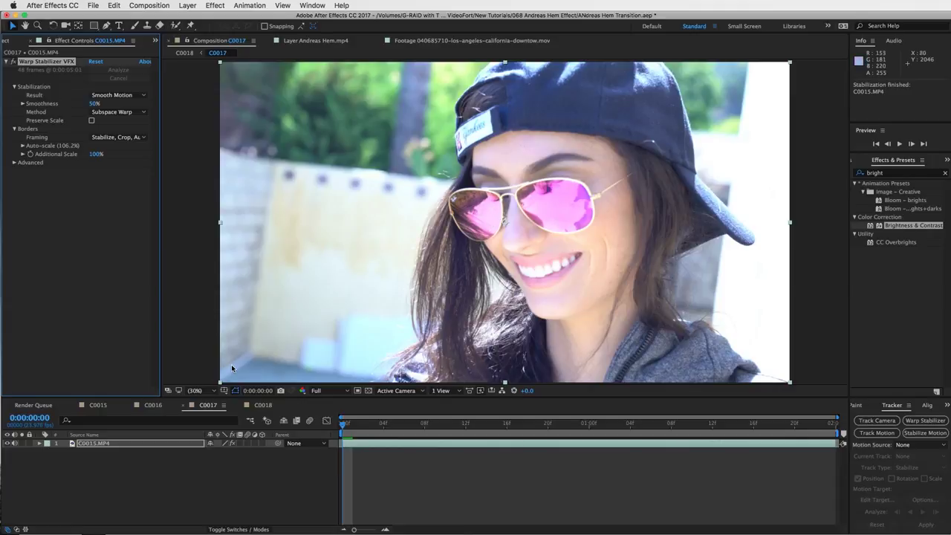
{"action": "left_click", "coordinate": [261, 405]}
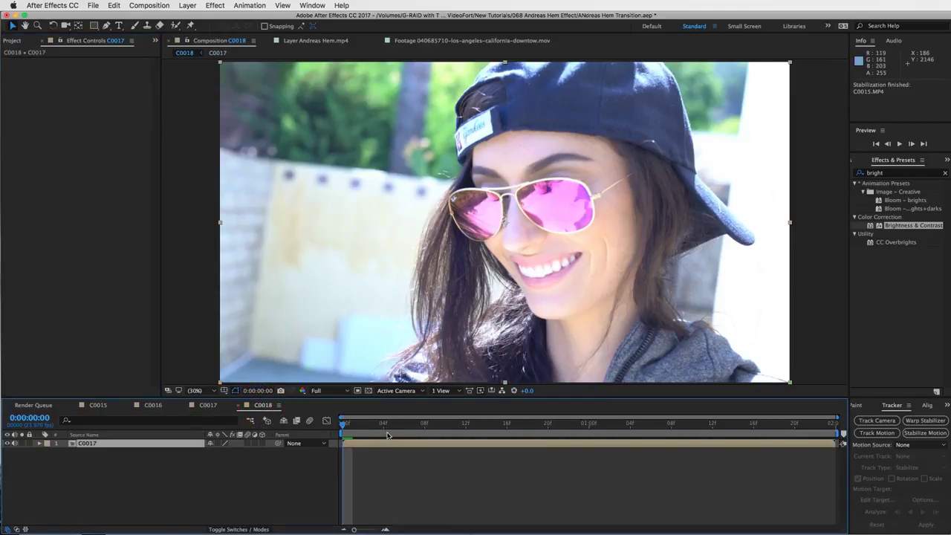
{"action": "left_click_drag", "start_coordinate": [380, 426], "coordinate": [834, 431]}
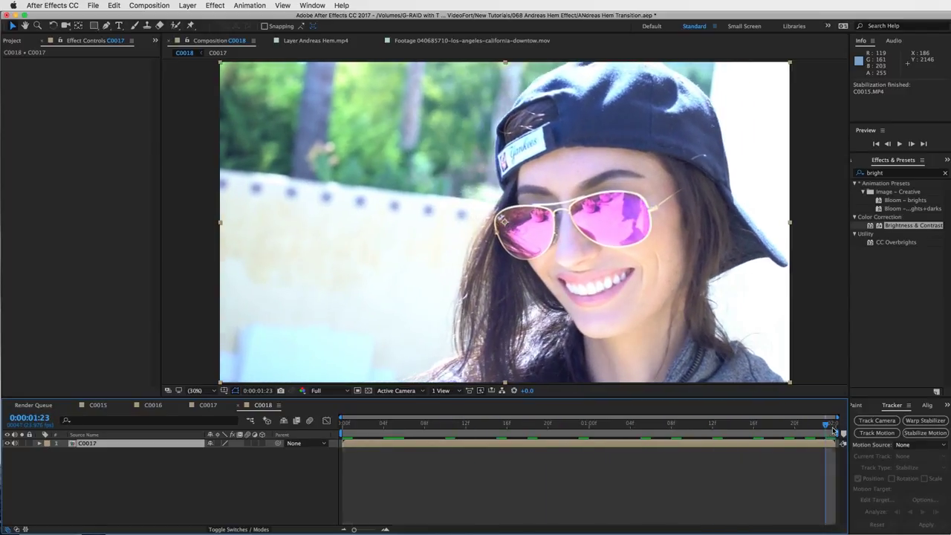
{"action": "left_click", "coordinate": [547, 425]}
{"action": "left_click", "coordinate": [383, 424]}
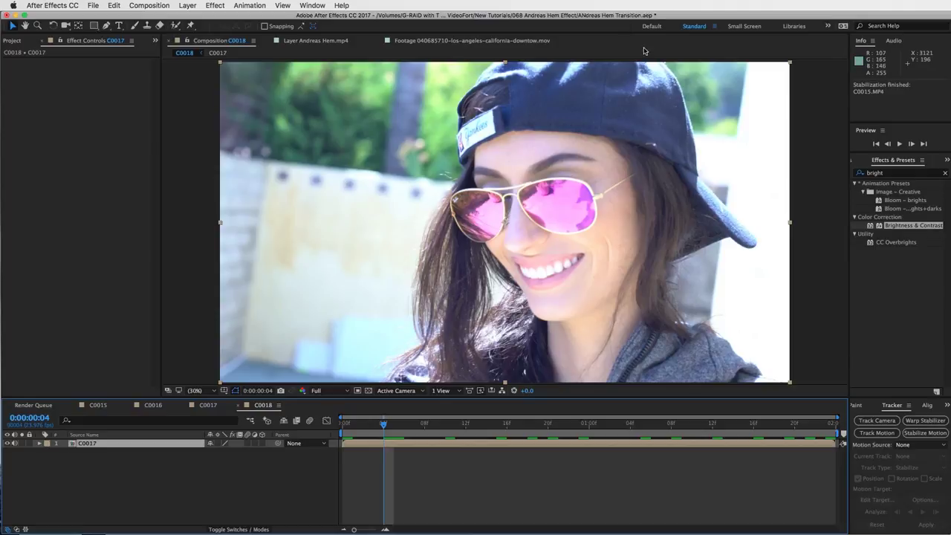
- Set the frame size of composition C0018 to 1920 × 1080 px
{"action": "left_click", "coordinate": [150, 6]}
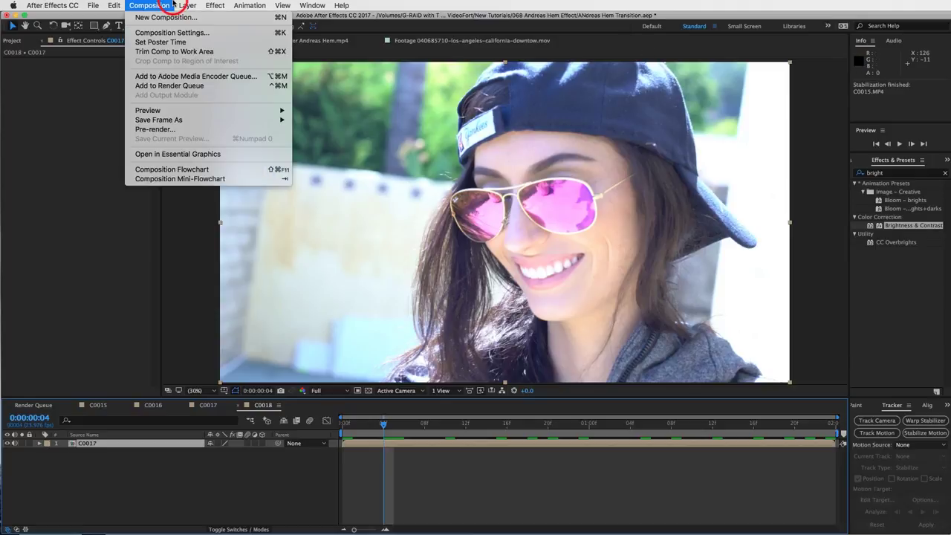
{"action": "left_click", "coordinate": [151, 33]}
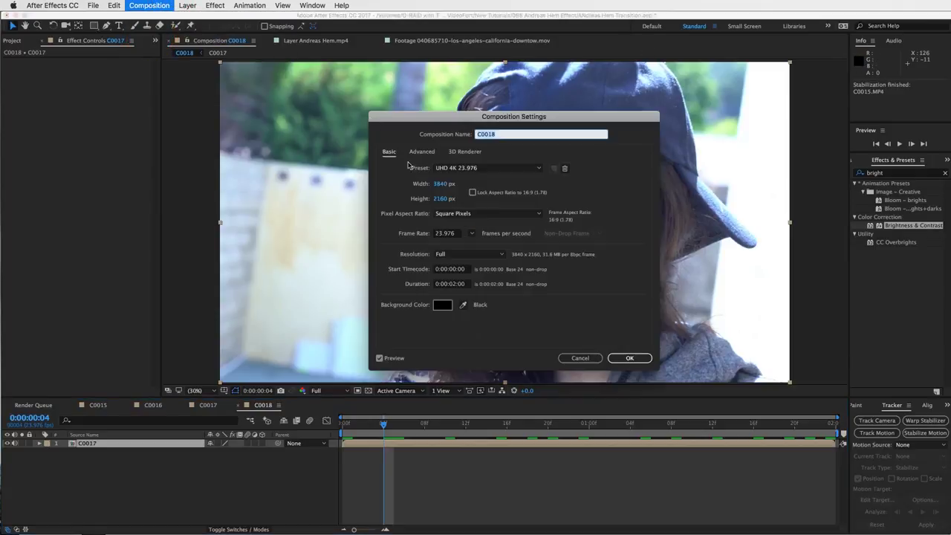
{"action": "left_click", "coordinate": [439, 183]}
{"action": "type", "text": "1920"}
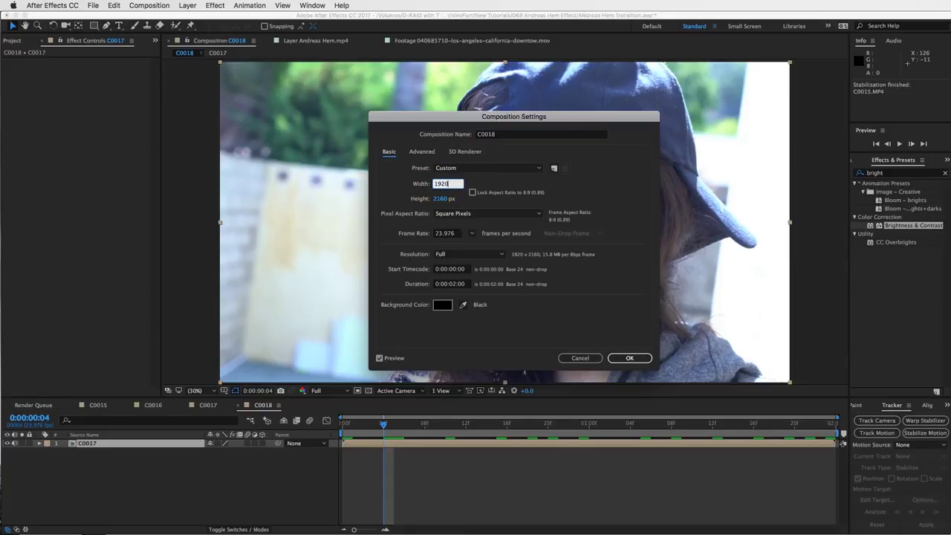
{"action": "left_click", "coordinate": [443, 199]}
{"action": "type", "text": "1080"}
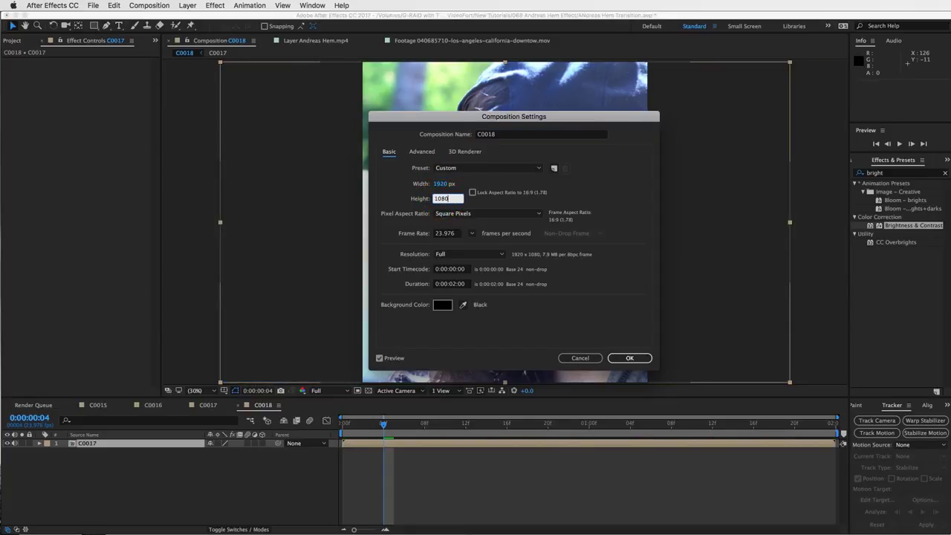
{"action": "left_click", "coordinate": [586, 182]}
{"action": "left_click", "coordinate": [631, 358]}
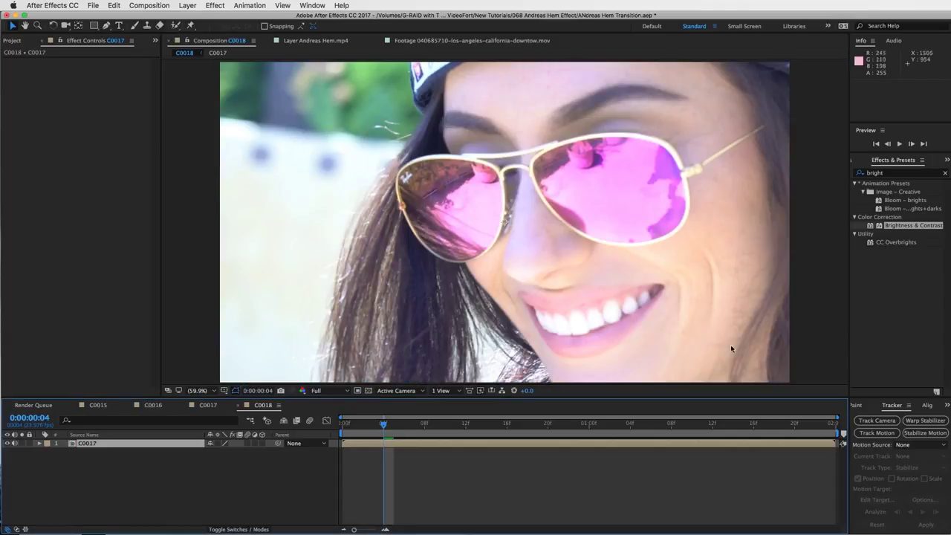
- Scale the nested C0017 layer to 50% and scrub through the composition to check the framing
{"action": "left_click", "coordinate": [431, 445]}
{"action": "key", "text": "s"}
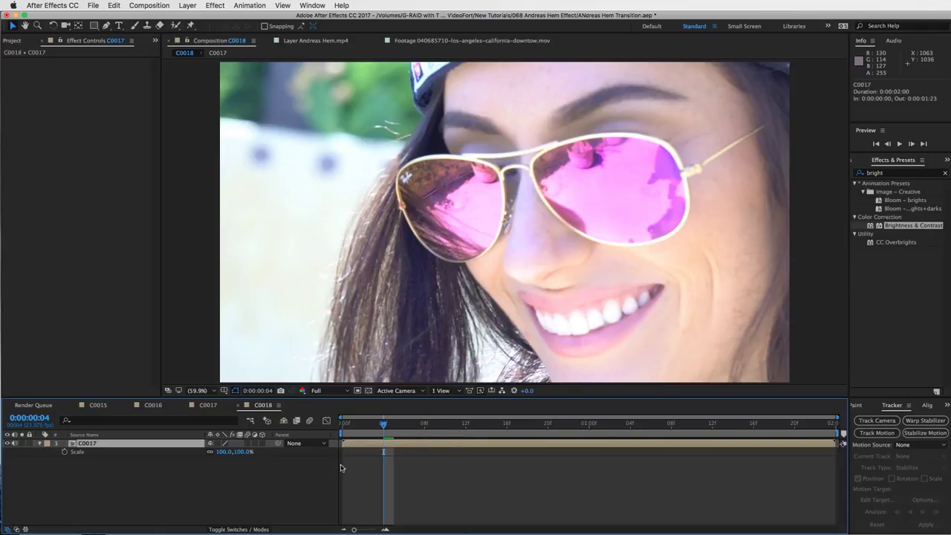
{"action": "left_click", "coordinate": [223, 452]}
{"action": "type", "text": "50"}
{"action": "key", "text": "Return"}
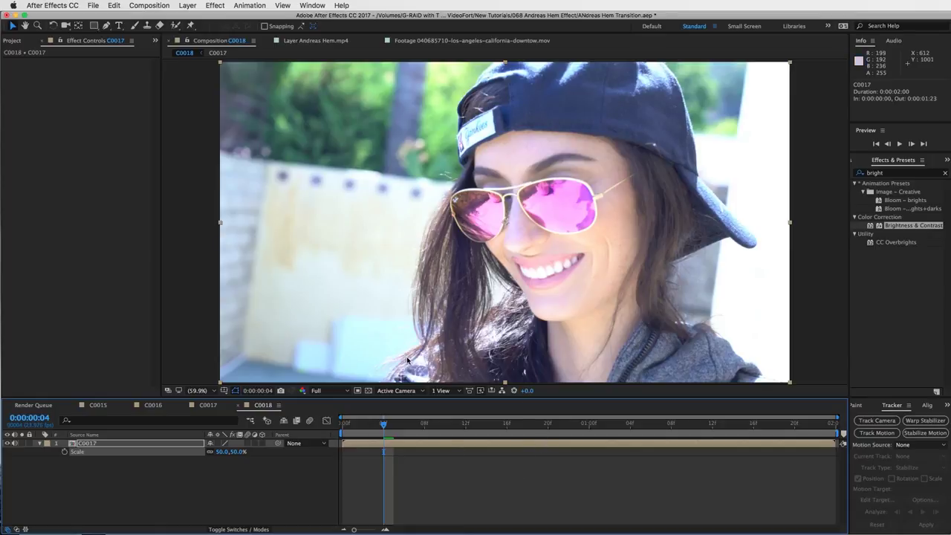
{"action": "left_click_drag", "start_coordinate": [384, 424], "coordinate": [465, 425]}
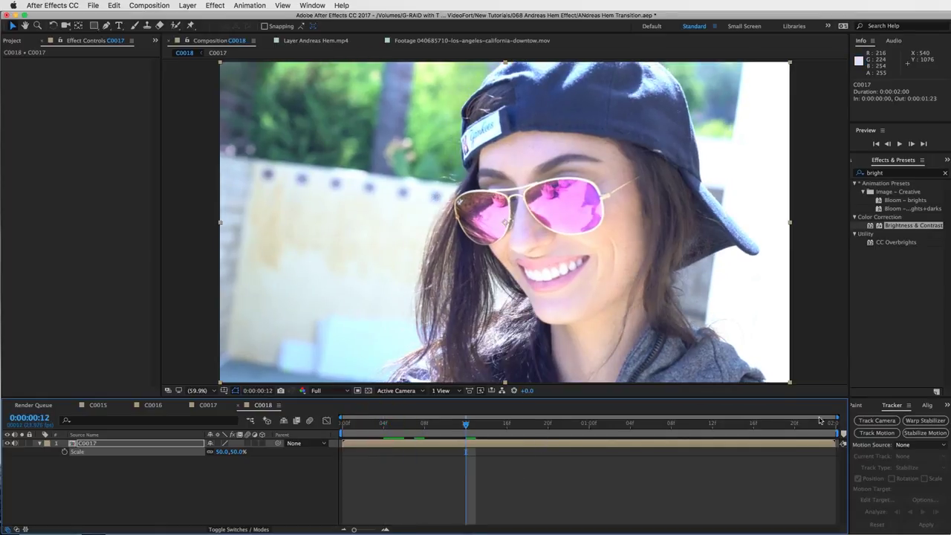
{"action": "left_click_drag", "start_coordinate": [384, 425], "coordinate": [507, 426]}
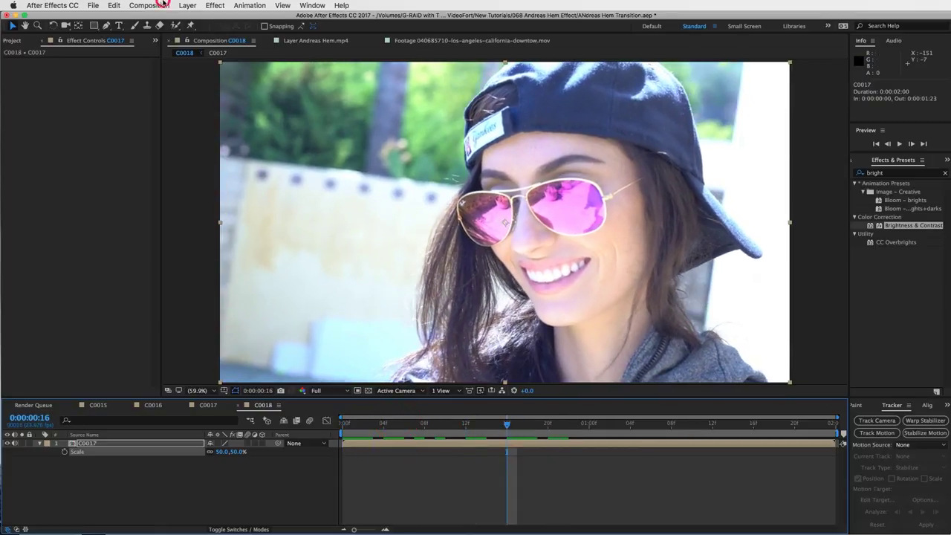
- Open the duration of composition C0018 for editing
{"action": "left_click", "coordinate": [162, 4]}
{"action": "left_click", "coordinate": [156, 33]}
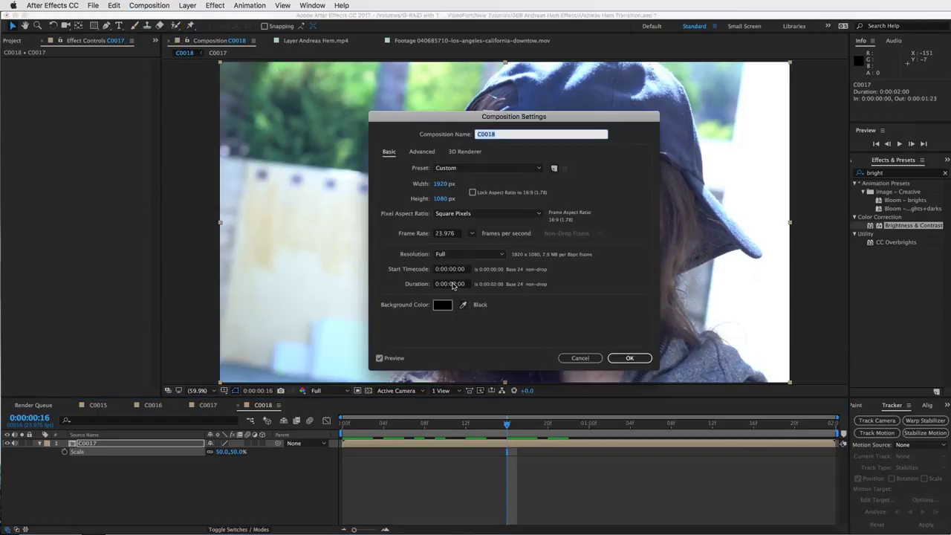
{"action": "left_click", "coordinate": [455, 285]}
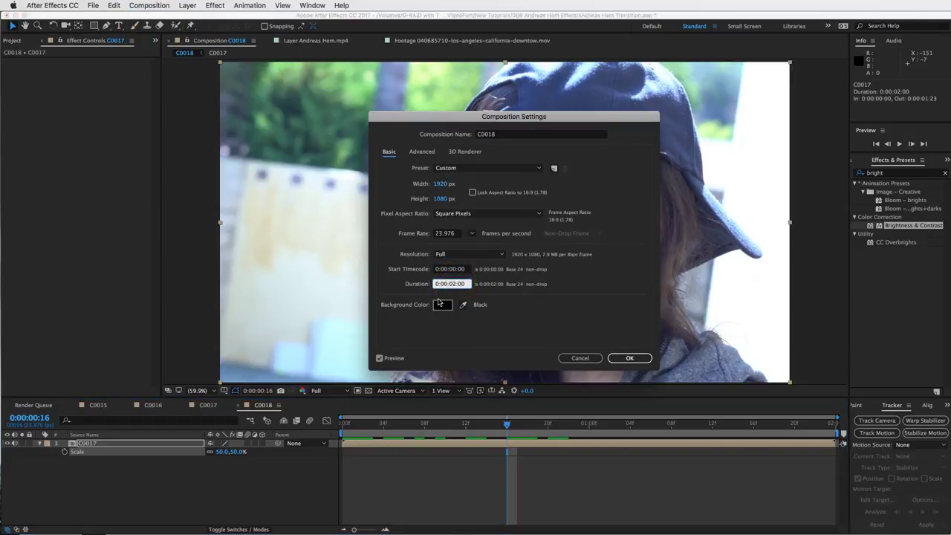
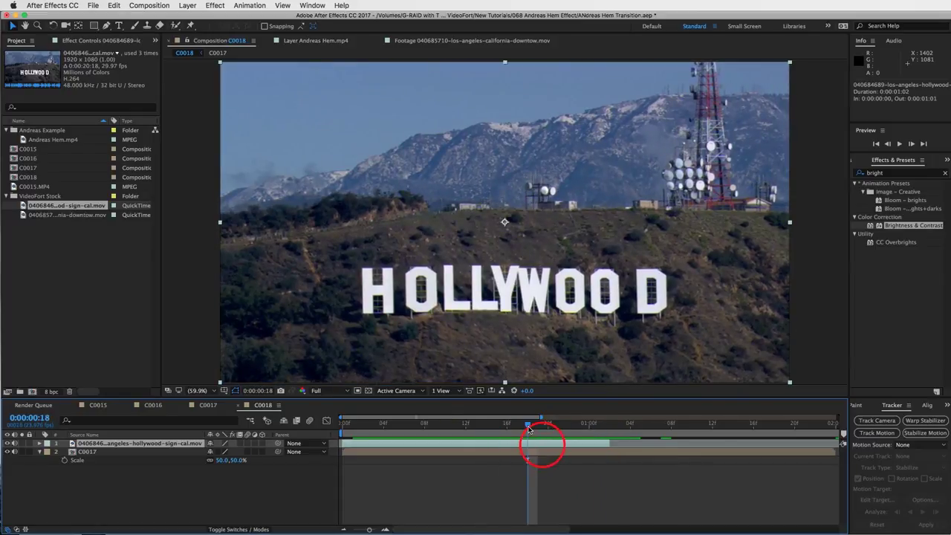
- Examine the transition timing in composition C0016 between 0:00:01:15 and 0:00:02:12 as a reference, then return to C0018
{"action": "left_click", "coordinate": [602, 428]}
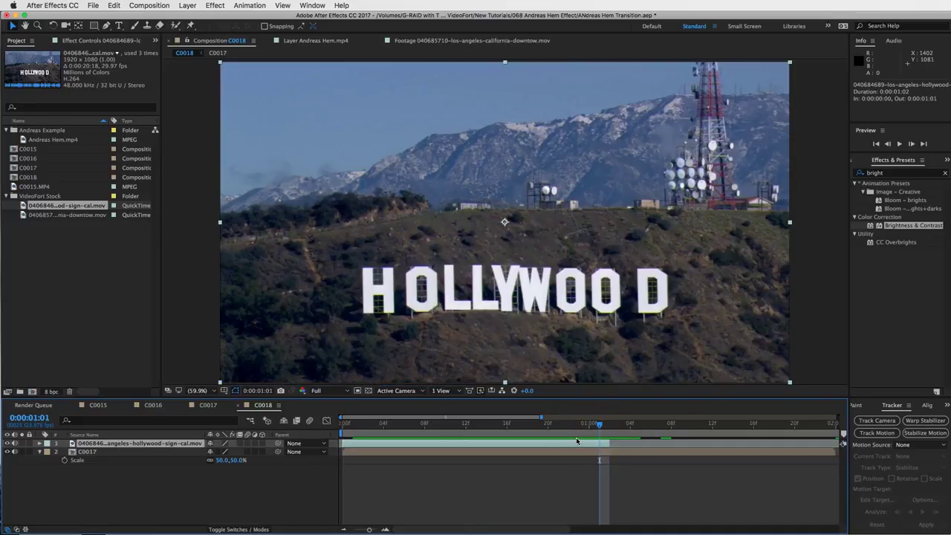
{"action": "left_click", "coordinate": [154, 406]}
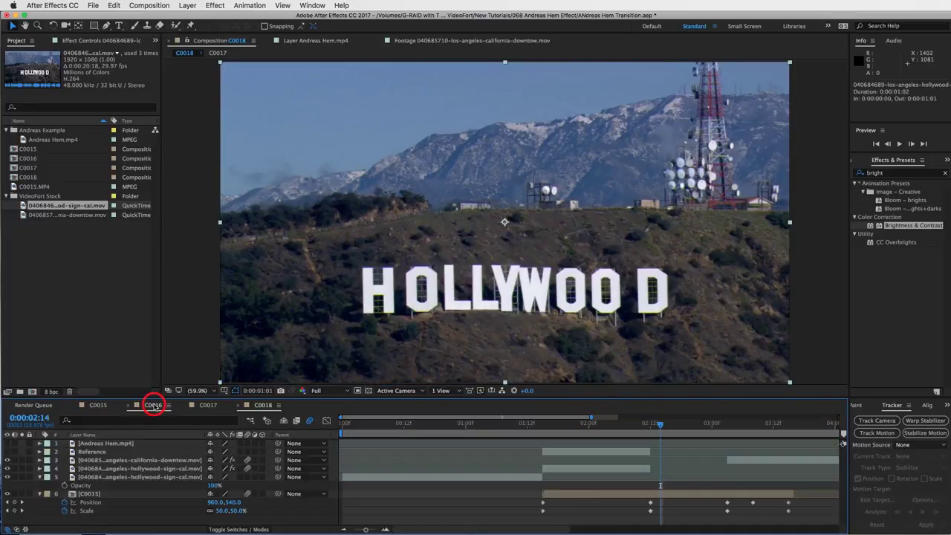
{"action": "left_click_drag", "start_coordinate": [644, 430], "coordinate": [651, 427]}
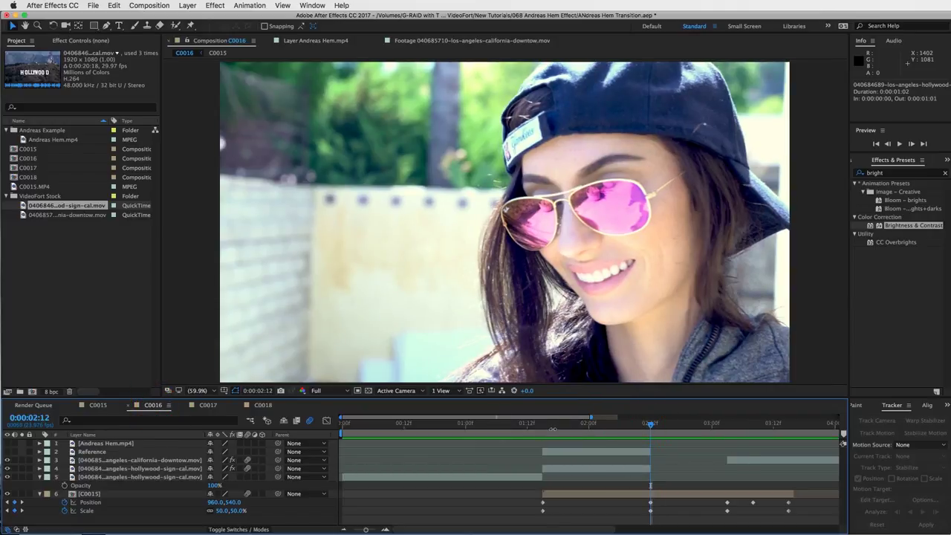
{"action": "left_click", "coordinate": [542, 425]}
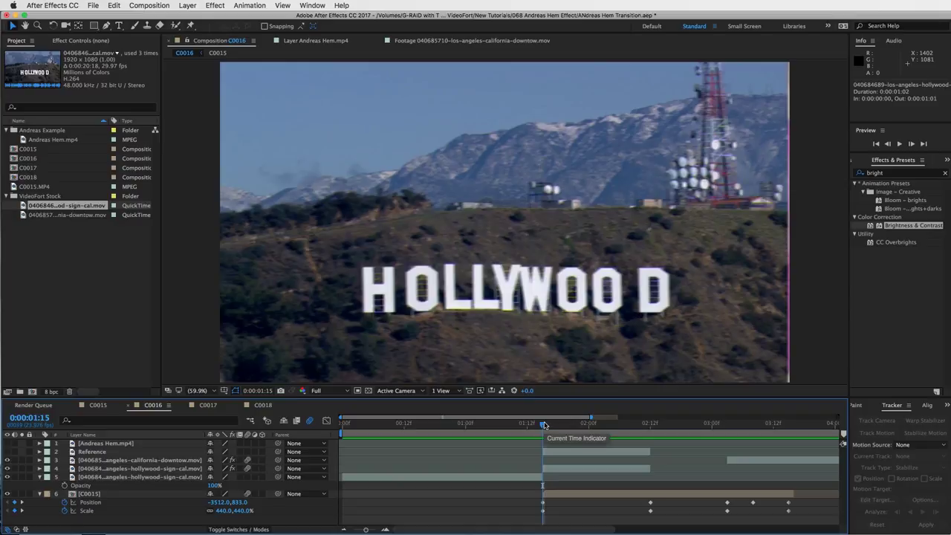
{"action": "key", "text": "space"}
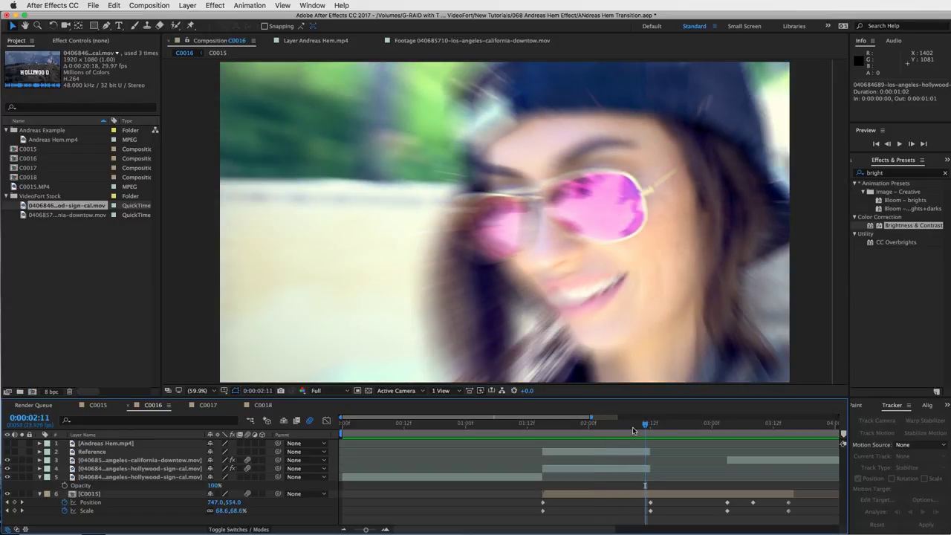
{"action": "mouse_move", "coordinate": [633, 429]}
{"action": "left_mouse_down"}
{"action": "mouse_move", "coordinate": [545, 423]}
{"action": "mouse_move", "coordinate": [646, 437]}
{"action": "left_mouse_up"}
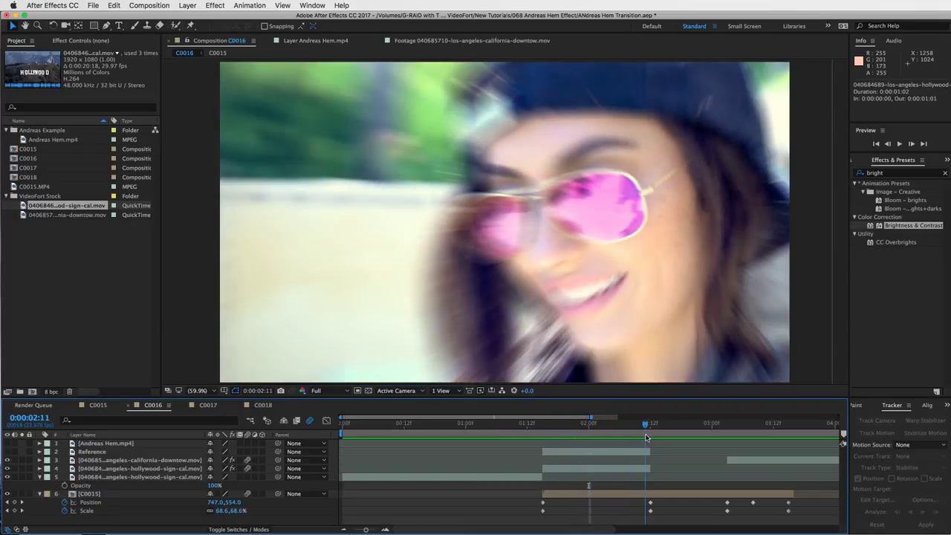
{"action": "left_click", "coordinate": [264, 405]}
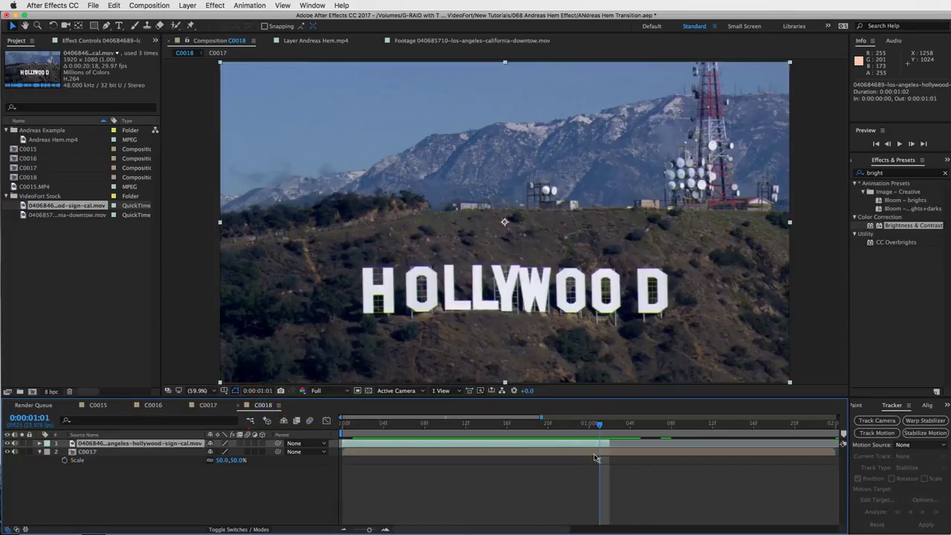
- Step the current time back to 0:00:00:05 and add Position and Scale keyframes to the Hollywood sign layer
{"action": "left_click", "coordinate": [601, 427]}
{"action": "mouse_move", "coordinate": [601, 428]}
{"action": "left_mouse_down"}
{"action": "mouse_move", "coordinate": [611, 428]}
{"action": "mouse_move", "coordinate": [600, 428]}
{"action": "left_mouse_up"}
{"action": "key", "text": "Page_Up"}
{"action": "key", "text": "Page_Up"}
{"action": "key", "text": "Page_Up"}
{"action": "key", "text": "Page_Up"}
{"action": "key", "text": "Page_Up"}
{"action": "key", "text": "Page_Up"}
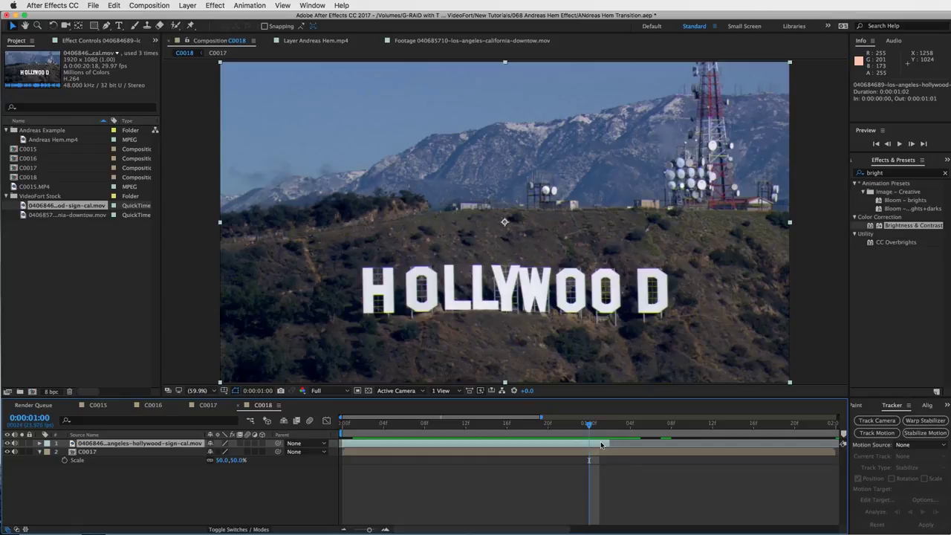
{"action": "key", "text": "Page_Up"}
{"action": "key", "text": "Page_Up"}
{"action": "key", "text": "Page_Up"}
{"action": "key", "text": "Page_Up"}
{"action": "key", "text": "Page_Up"}
{"action": "key", "text": "Page_Up"}
{"action": "key", "text": "Page_Up"}
{"action": "key", "text": "Page_Up"}
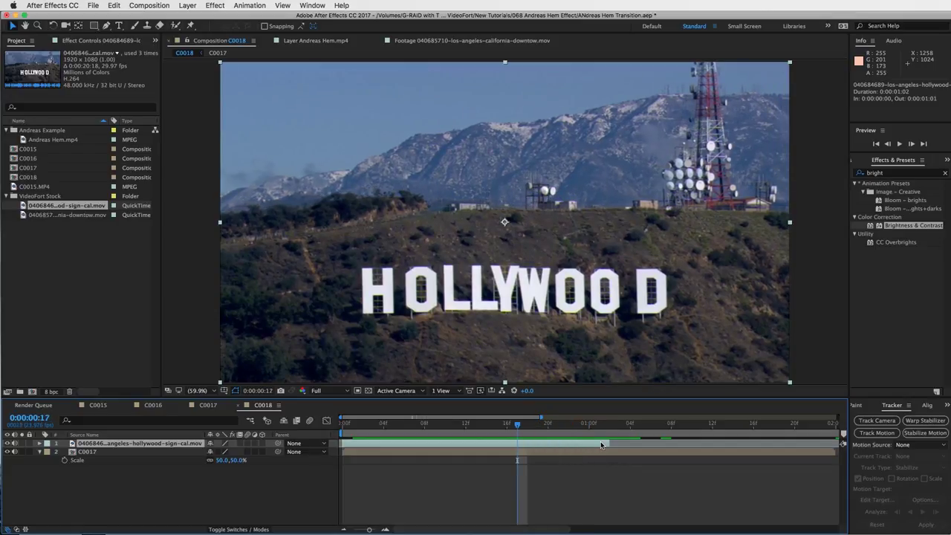
{"action": "key", "text": "Page_Up"}
{"action": "key", "text": "Page_Up"}
{"action": "key", "text": "Page_Up"}
{"action": "key", "text": "Page_Up"}
{"action": "key", "text": "Page_Up"}
{"action": "key", "text": "Page_Up"}
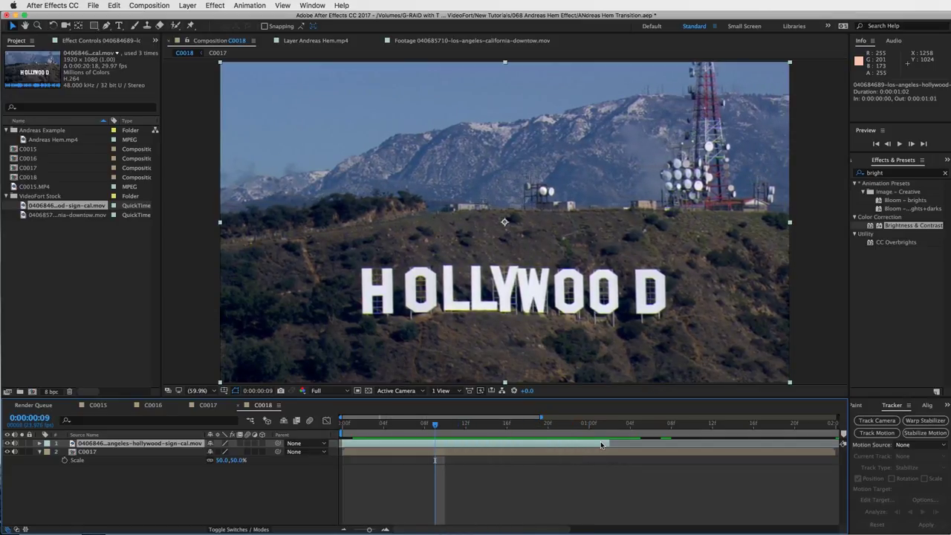
{"action": "left_click", "coordinate": [400, 444]}
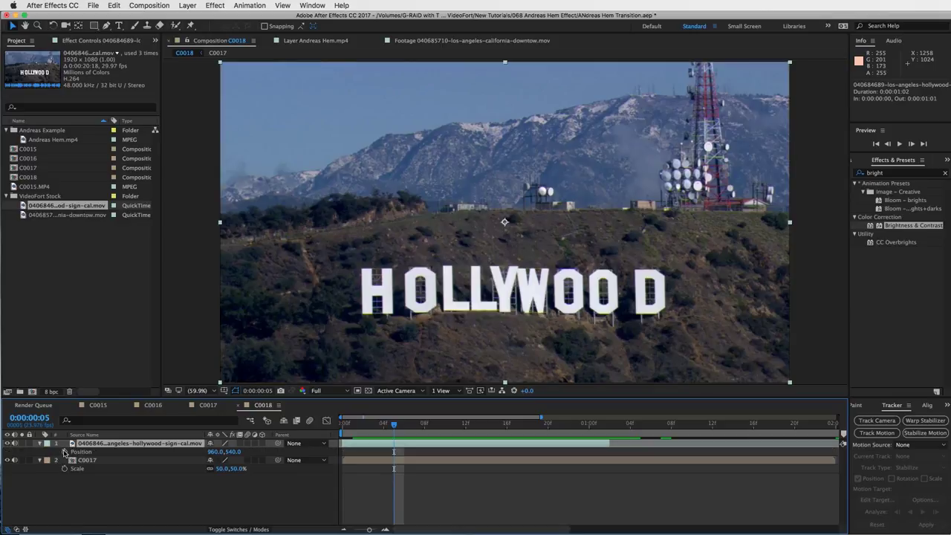
{"action": "key", "text": "p"}
{"action": "left_click", "coordinate": [64, 451]}
{"action": "key", "text": "s"}
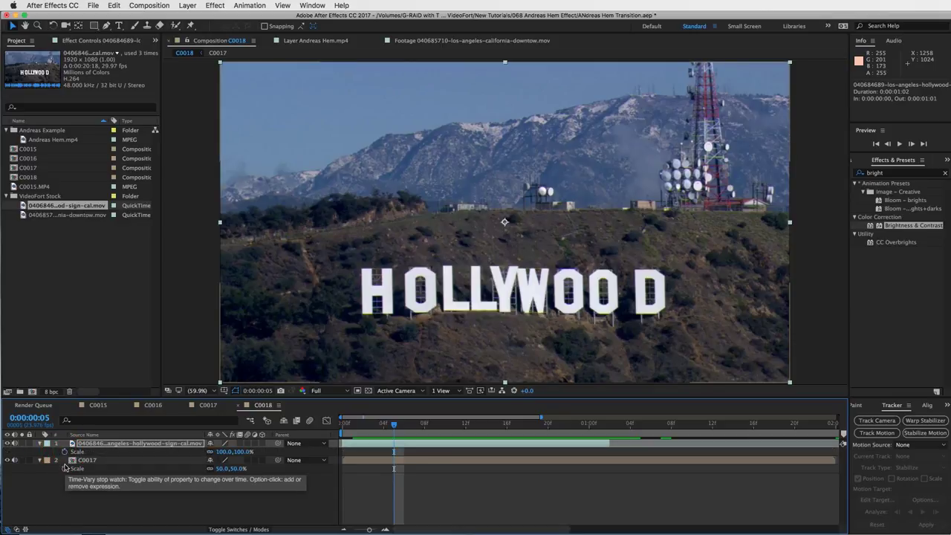
{"action": "left_click", "coordinate": [64, 451]}
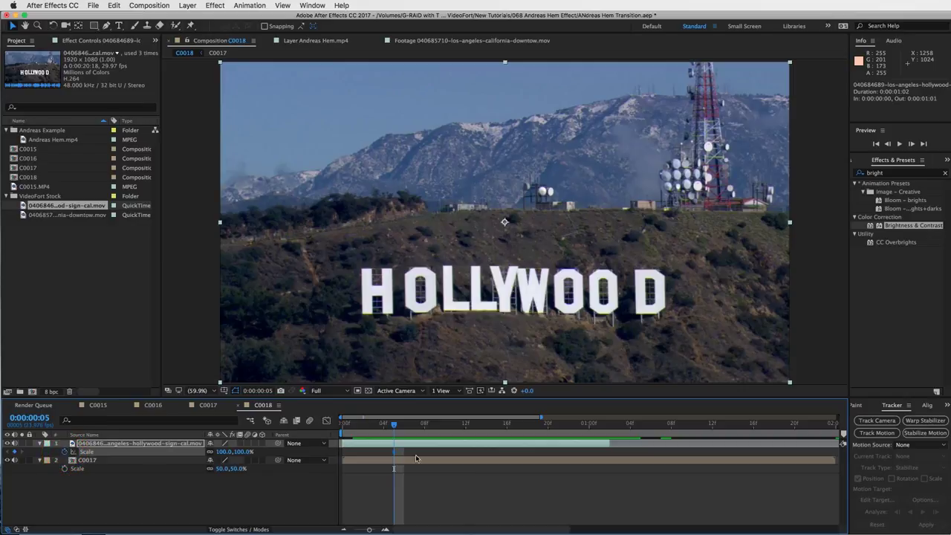
{"action": "key", "text": "shift+p"}
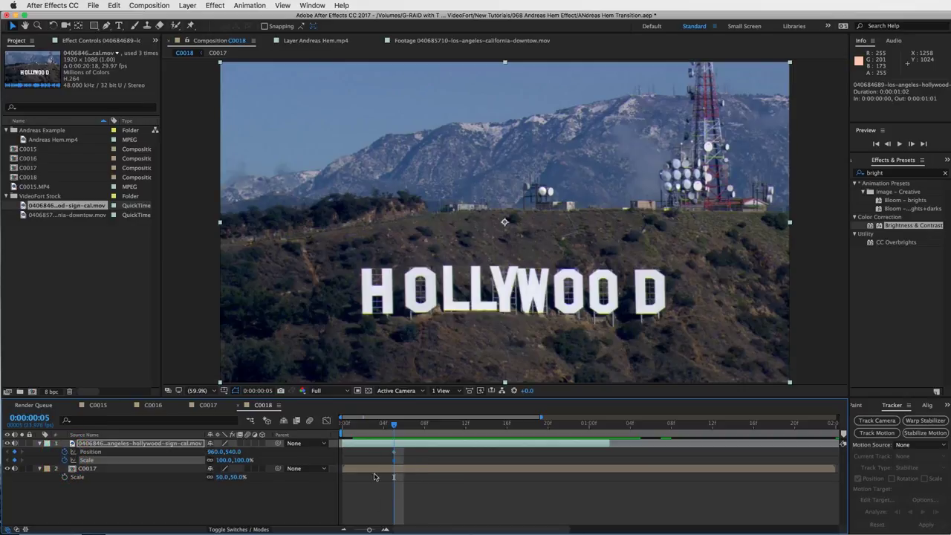
- Add Scale and Position keyframes to the nested C0017 layer at 0:00:01:02, where the Hollywood clip ends, and show both keyframed properties
{"action": "left_click", "coordinate": [610, 424]}
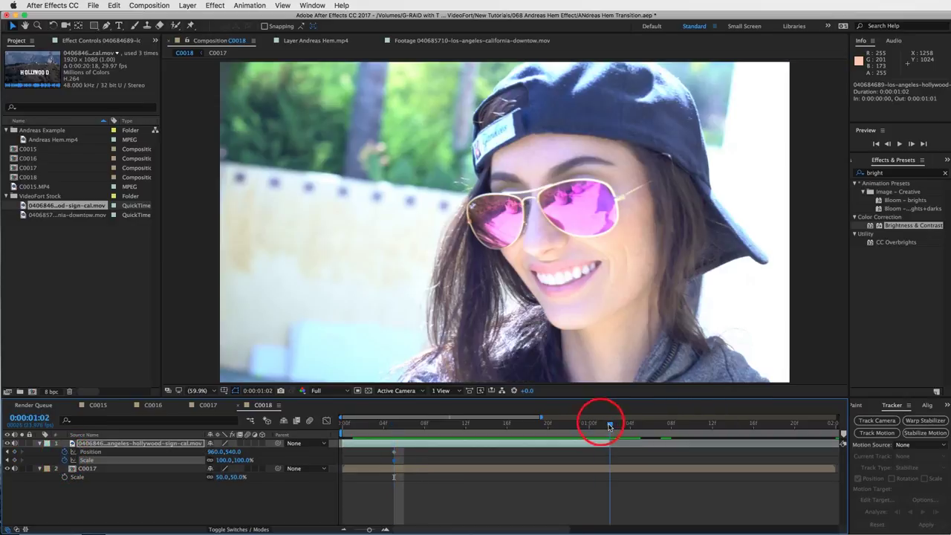
{"action": "left_click", "coordinate": [616, 469]}
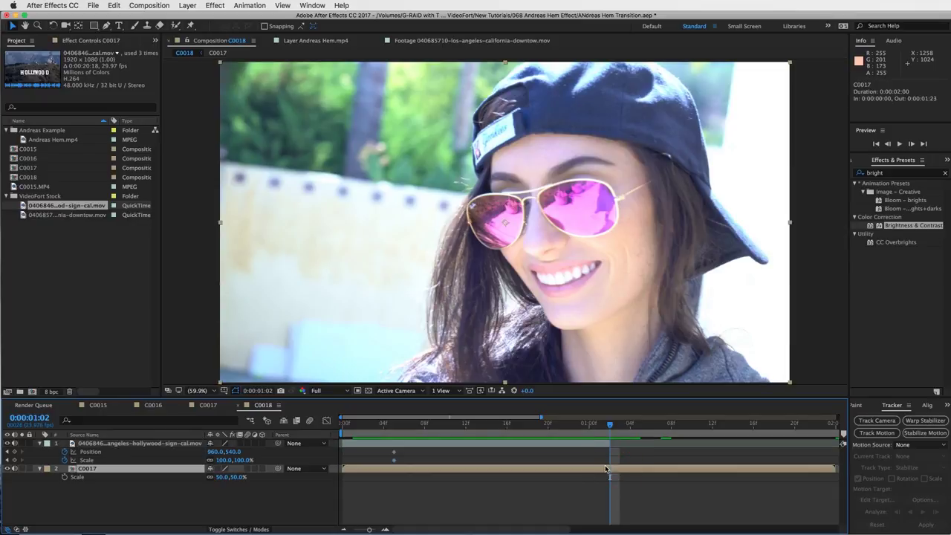
{"action": "left_click", "coordinate": [606, 469]}
{"action": "left_click", "coordinate": [100, 470]}
{"action": "left_click", "coordinate": [65, 478]}
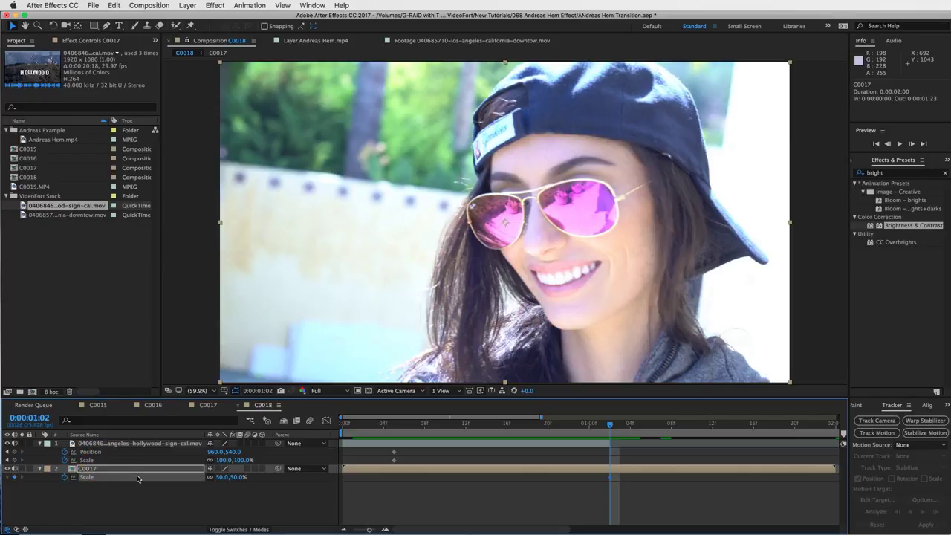
{"action": "key", "text": "p"}
{"action": "left_click", "coordinate": [66, 478]}
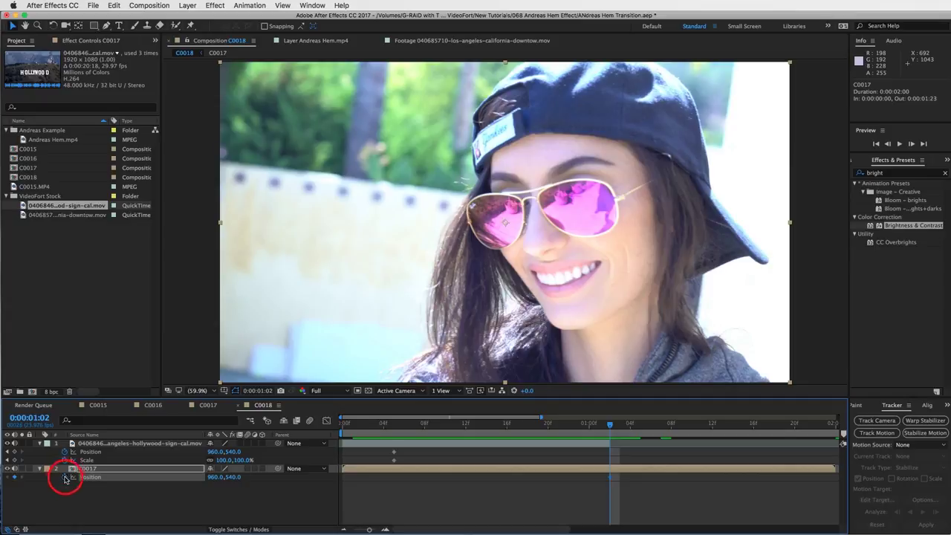
{"action": "key", "text": "p"}
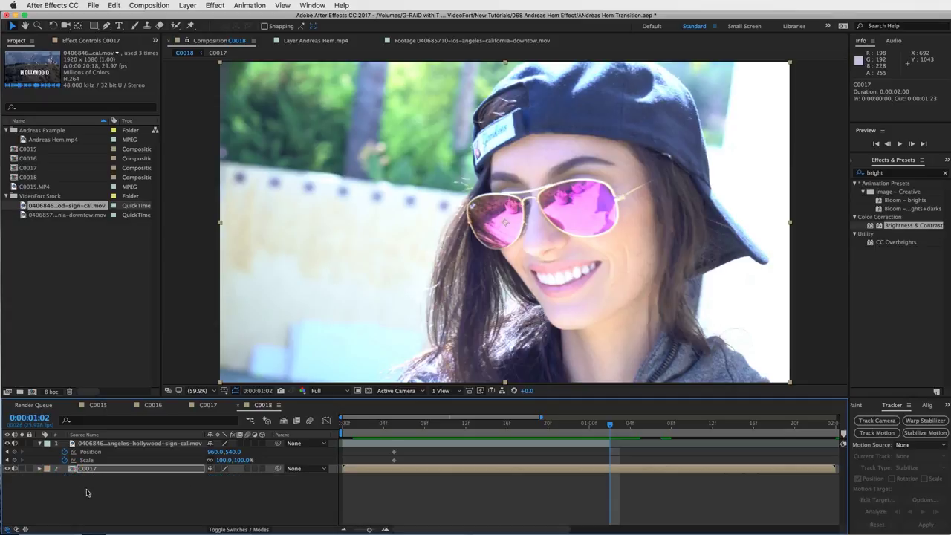
{"action": "key", "text": "u"}
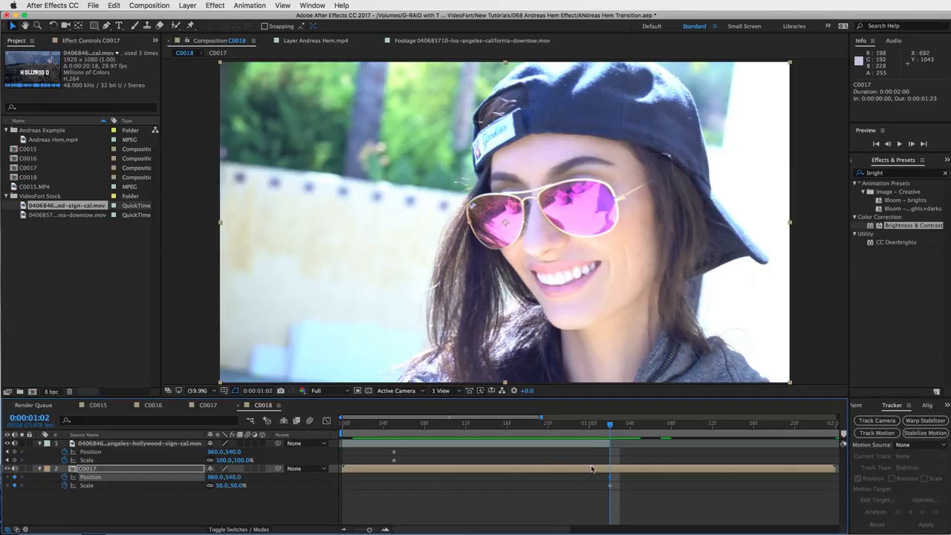
- Mute both layers and hide the Hollywood sign layer, with the current time moved to 0:00:00:05
{"action": "left_click", "coordinate": [479, 444]}
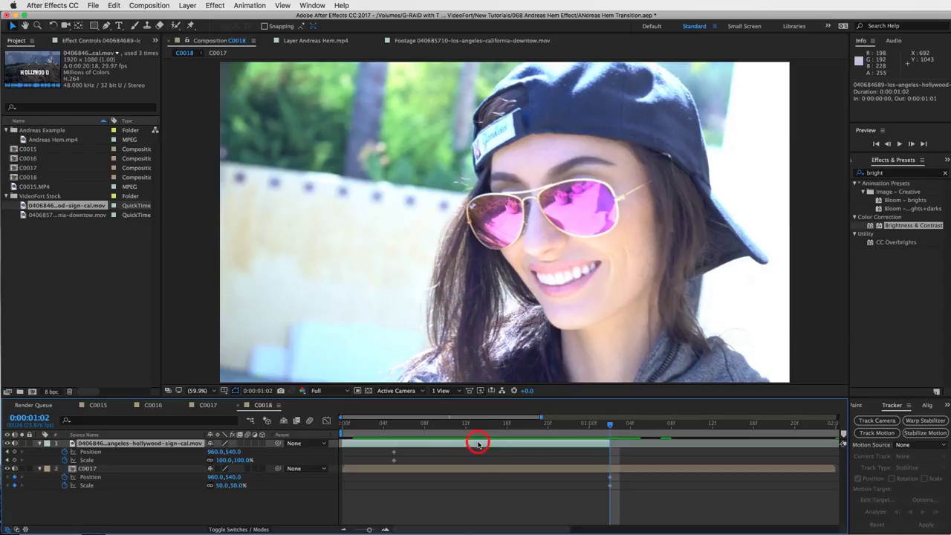
{"action": "left_click", "coordinate": [8, 444]}
{"action": "left_click", "coordinate": [7, 443]}
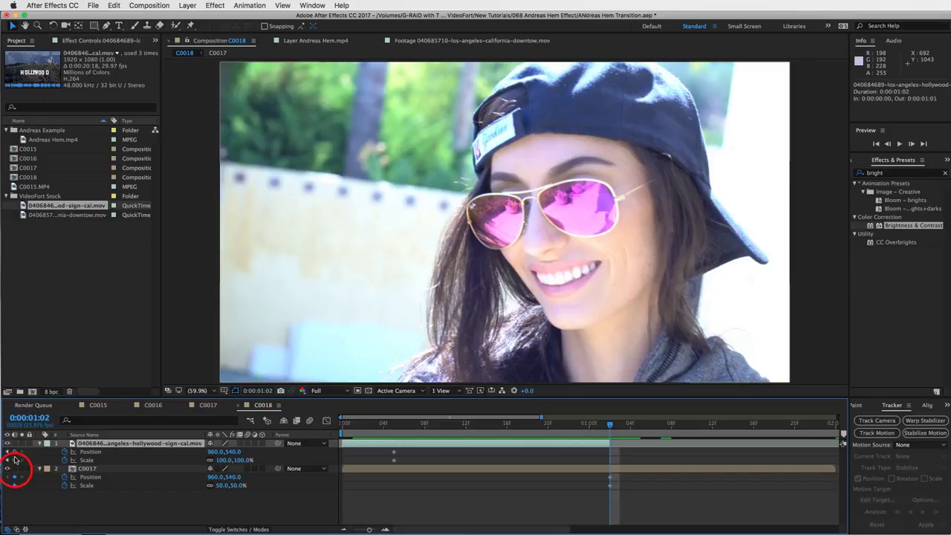
{"action": "left_click", "coordinate": [7, 444]}
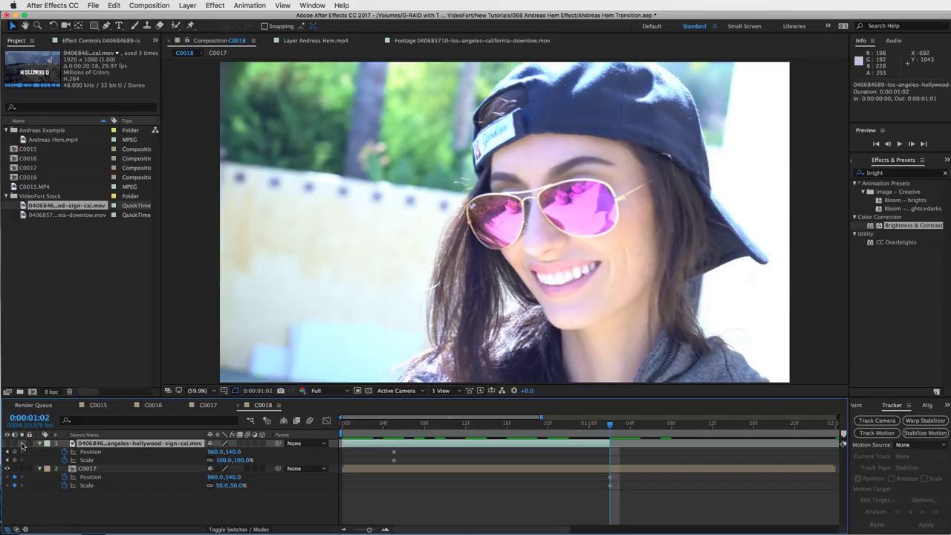
{"action": "left_click_drag", "start_coordinate": [612, 423], "coordinate": [396, 433]}
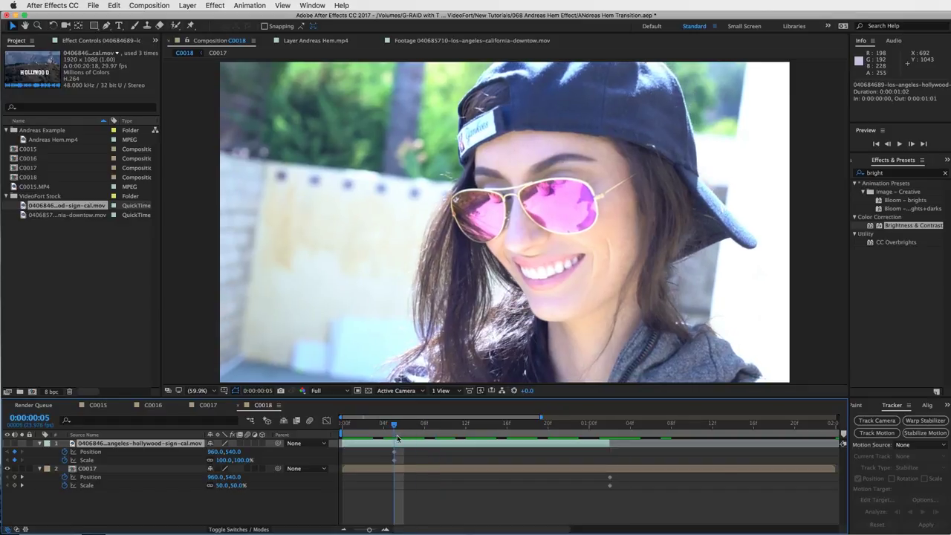
- Rename the C0017 layer as FACE CLIP and the Hollywood sign layer as HOLLYWOOD
{"action": "left_click", "coordinate": [369, 473]}
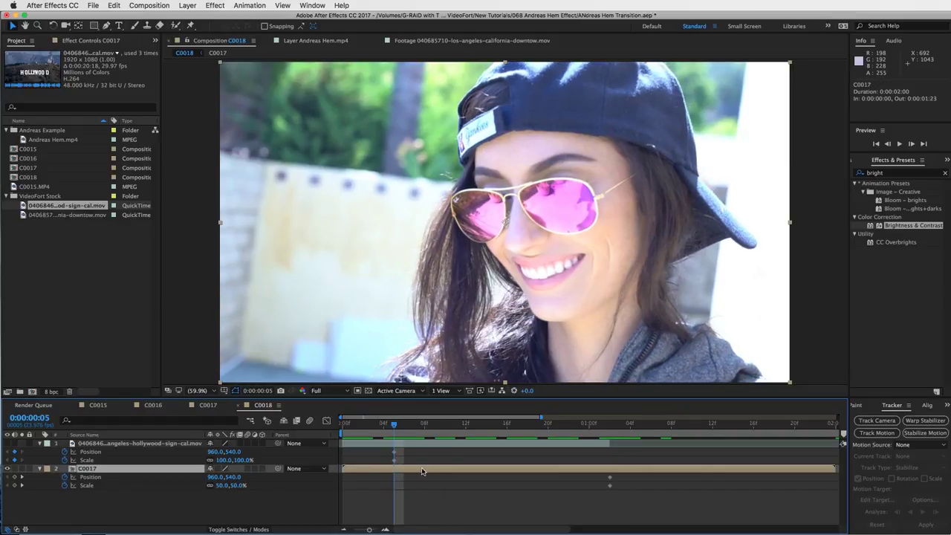
{"action": "left_click", "coordinate": [94, 473]}
{"action": "key", "text": "Return"}
{"action": "type", "text": "FACE CLIP"}
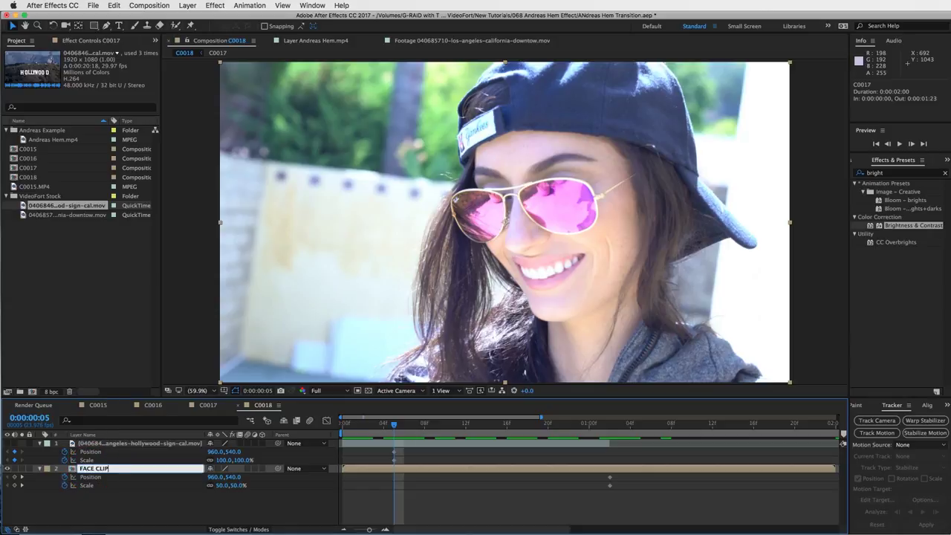
{"action": "key", "text": "Return"}
{"action": "left_click", "coordinate": [119, 444]}
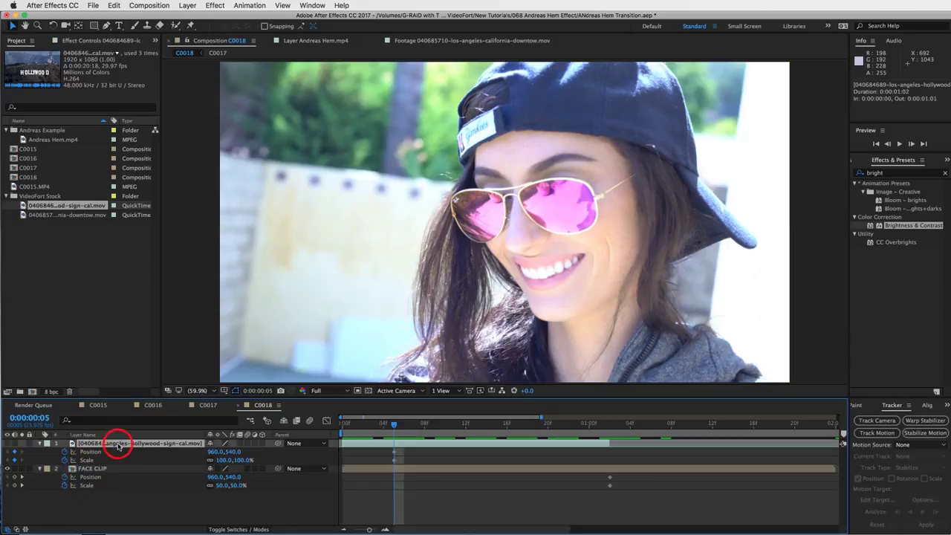
{"action": "key", "text": "Return"}
{"action": "type", "text": "HOLLYWO"}
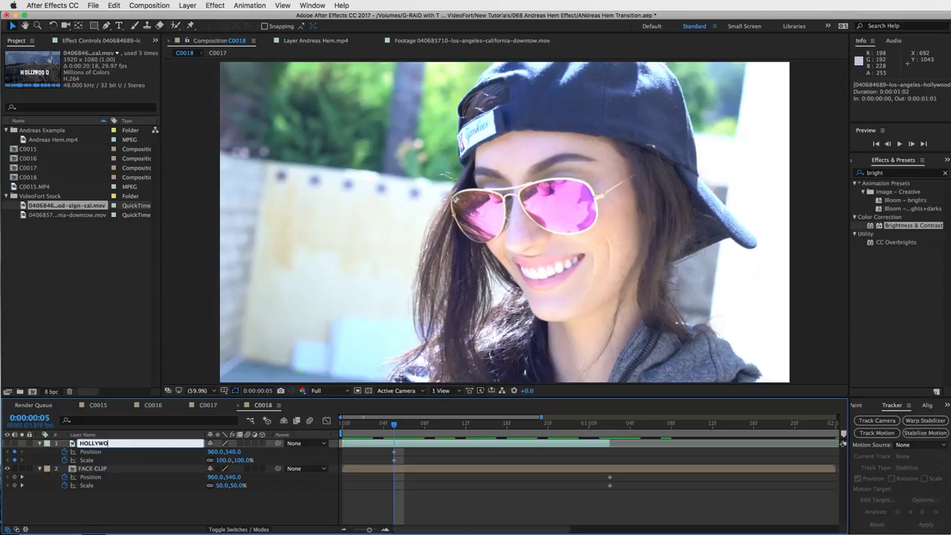
{"action": "type", "text": "OD"}
{"action": "key", "text": "Return"}
- At 0:00:00:05, set FACE CLIP's scale to 527% and position to -1060, 1140 so a sunglasses lens fills the frame
{"action": "left_click", "coordinate": [104, 469]}
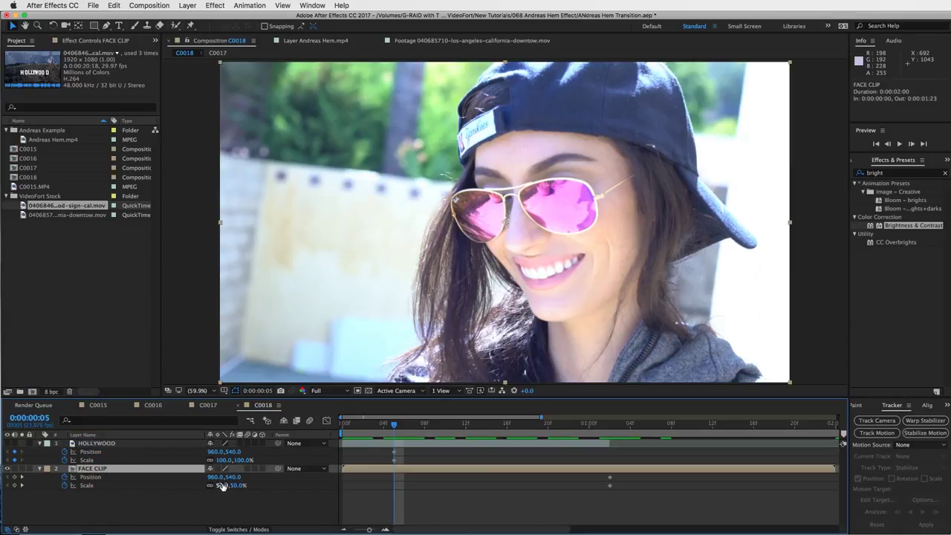
{"action": "left_click_drag", "start_coordinate": [221, 487], "coordinate": [434, 461]}
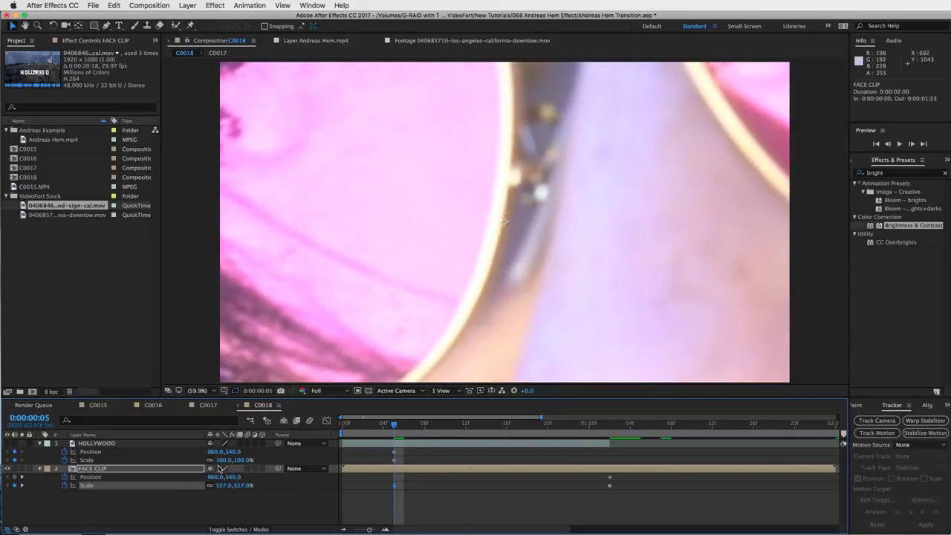
{"action": "left_click_drag", "start_coordinate": [214, 480], "coordinate": [110, 473]}
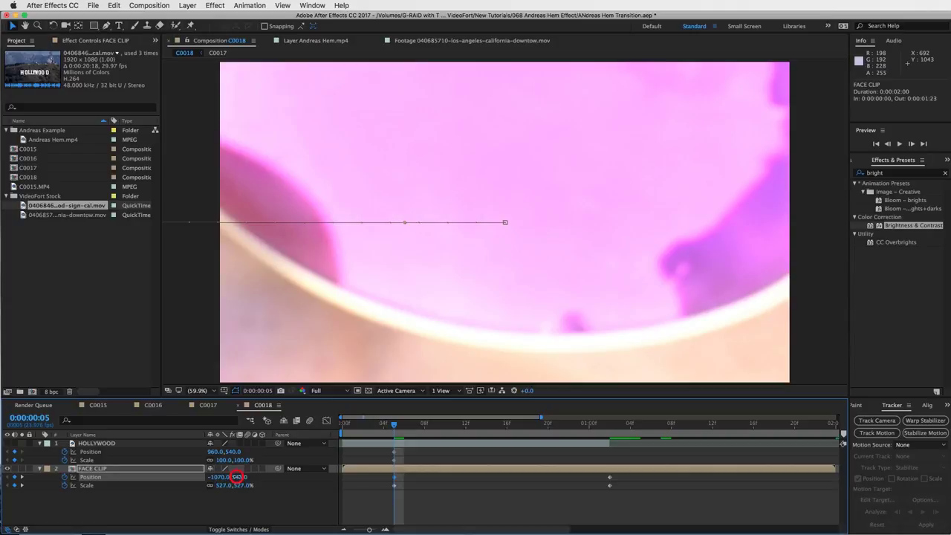
{"action": "left_click_drag", "start_coordinate": [235, 476], "coordinate": [214, 473]}
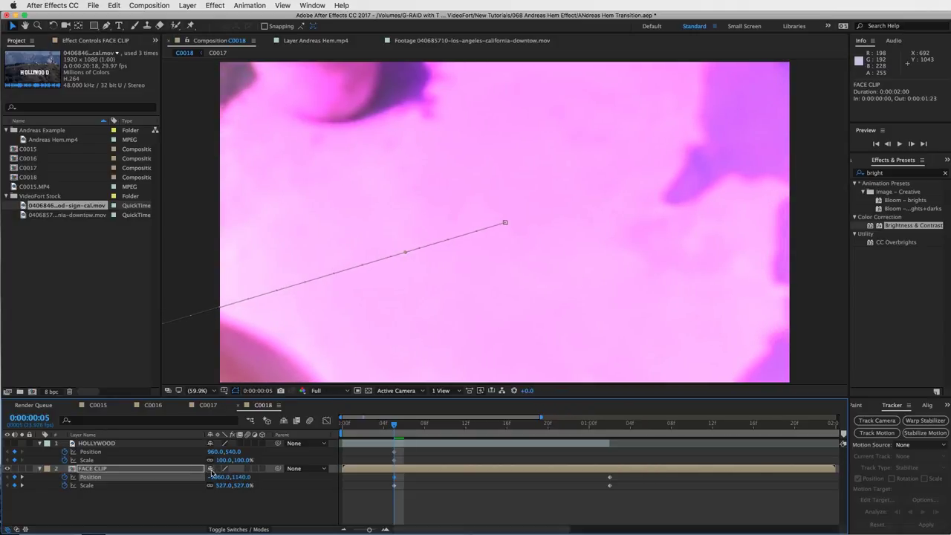
{"action": "left_click_drag", "start_coordinate": [223, 485], "coordinate": [171, 485]}
{"action": "key", "text": "super+z"}
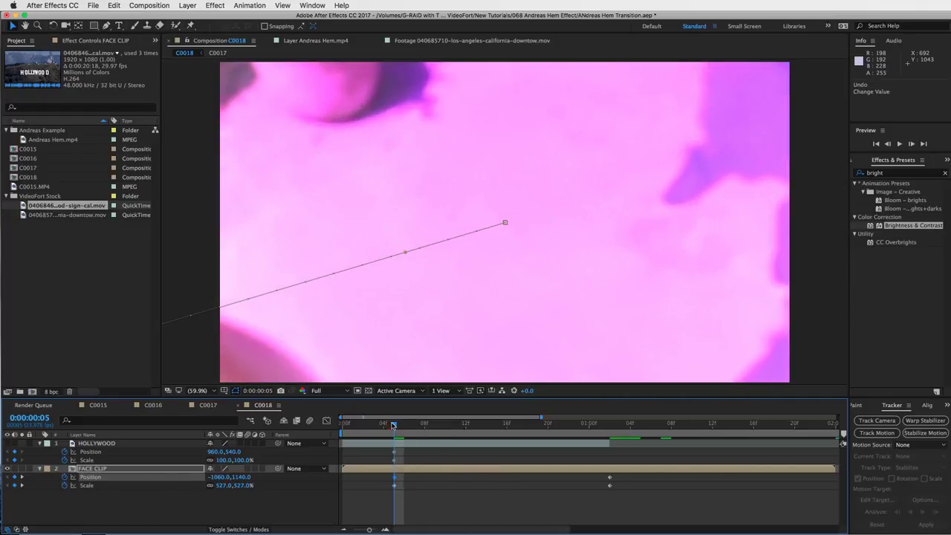
- Preview FACE CLIP's zoom-out between 0:00:00:05 and 0:00:01:02, then return to 0:00:00:05
{"action": "mouse_move", "coordinate": [393, 425]}
{"action": "left_mouse_down"}
{"action": "mouse_move", "coordinate": [600, 422]}
{"action": "mouse_move", "coordinate": [394, 425]}
{"action": "left_mouse_up"}
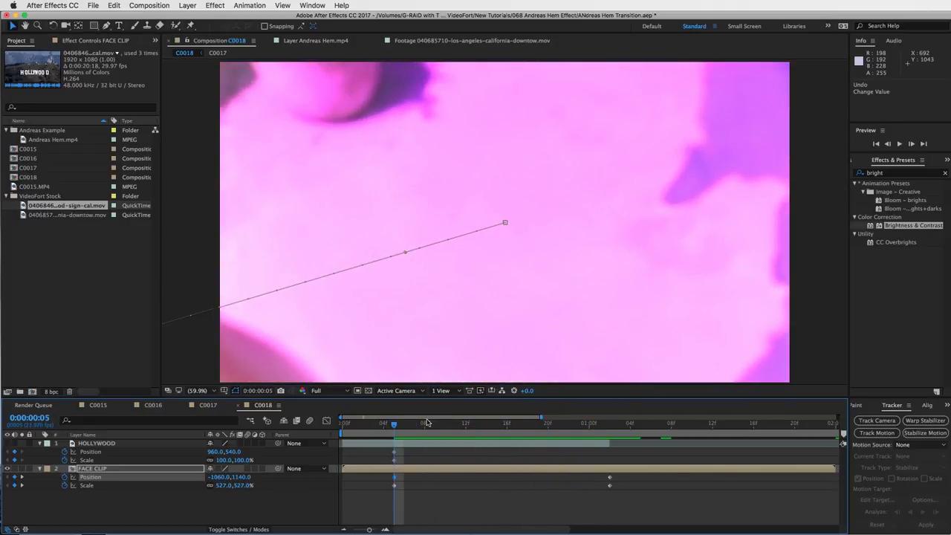
{"action": "left_click_drag", "start_coordinate": [394, 427], "coordinate": [610, 423]}
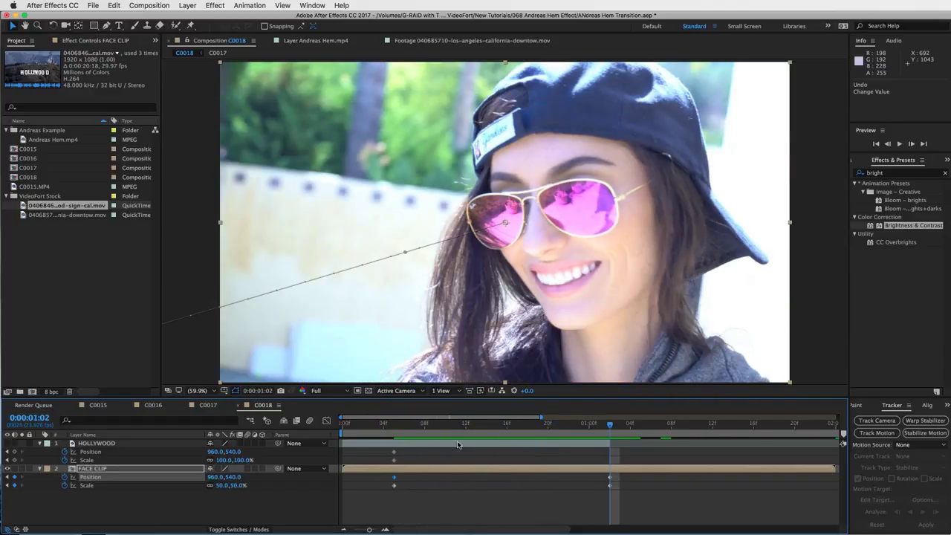
{"action": "key", "text": "space"}
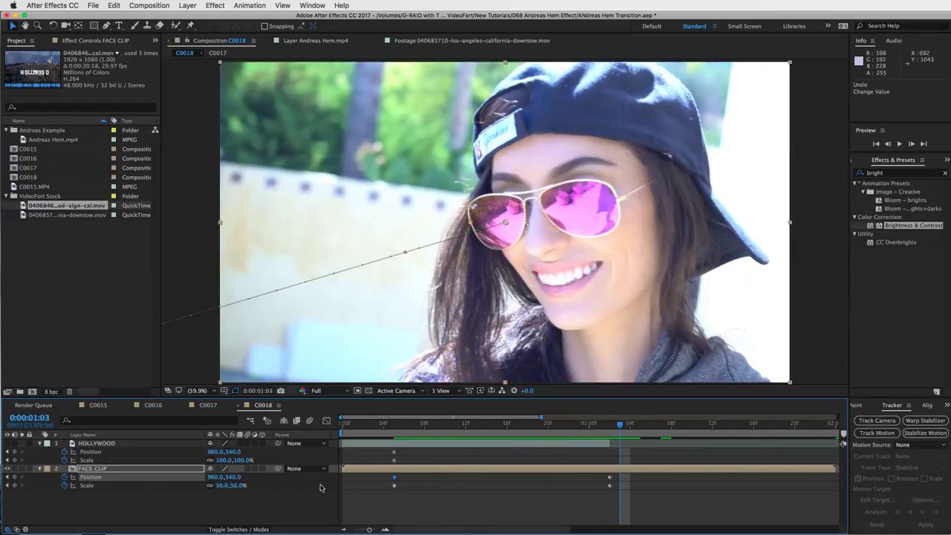
{"action": "left_click", "coordinate": [443, 496]}
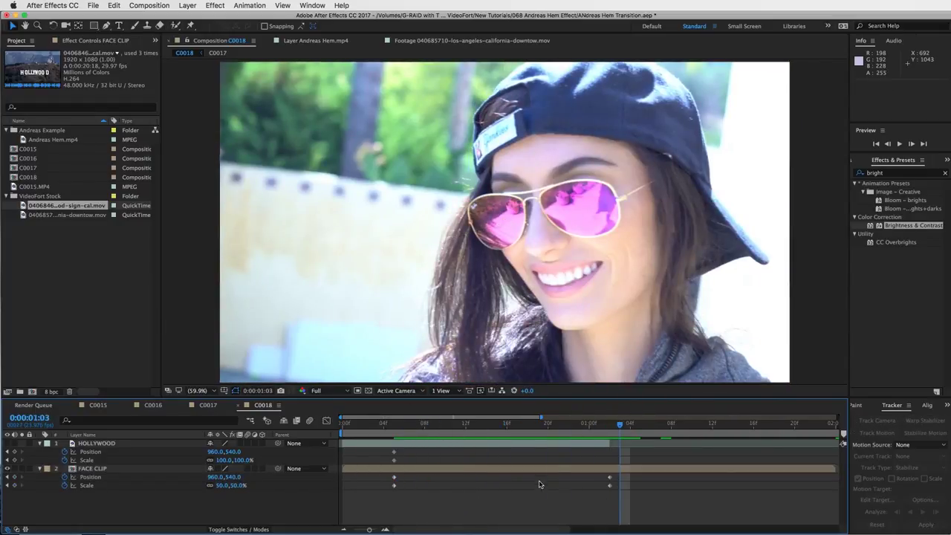
{"action": "left_click_drag", "start_coordinate": [601, 424], "coordinate": [394, 425]}
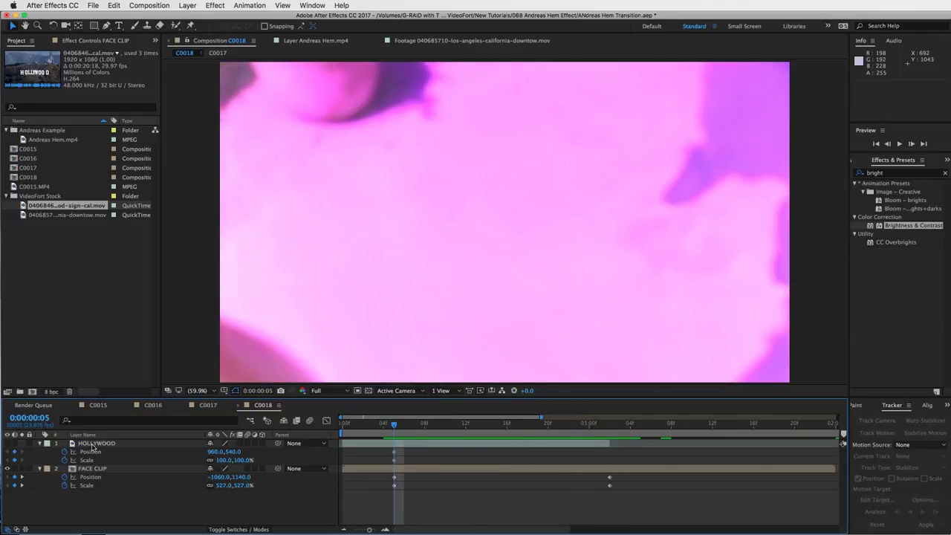
- Make the HOLLYWOOD layer visible again and set its opacity to 50%
{"action": "left_click", "coordinate": [397, 443]}
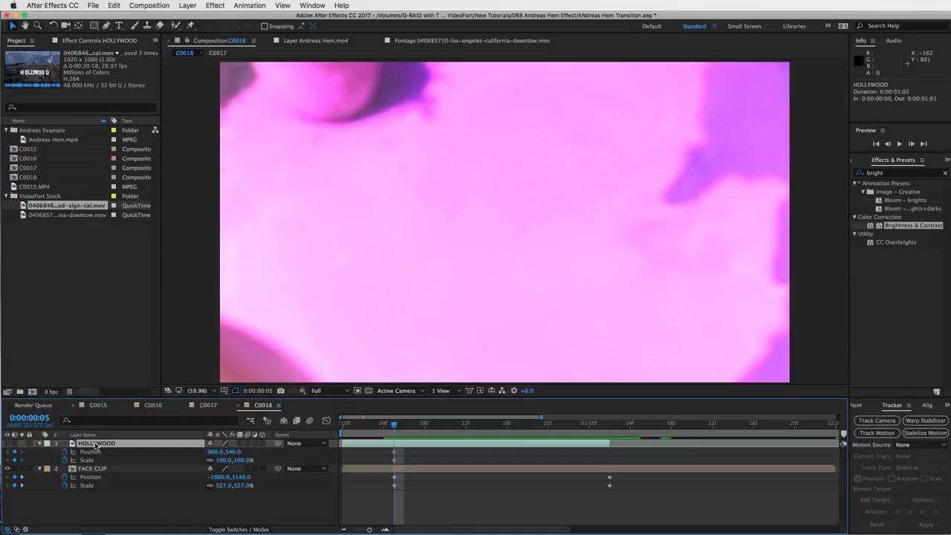
{"action": "left_click", "coordinate": [8, 444]}
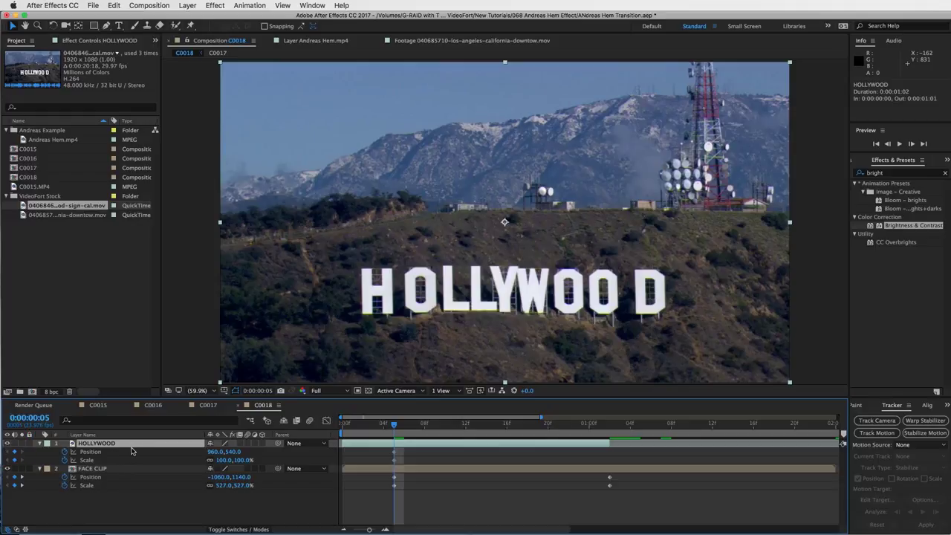
{"action": "key", "text": "shift+t"}
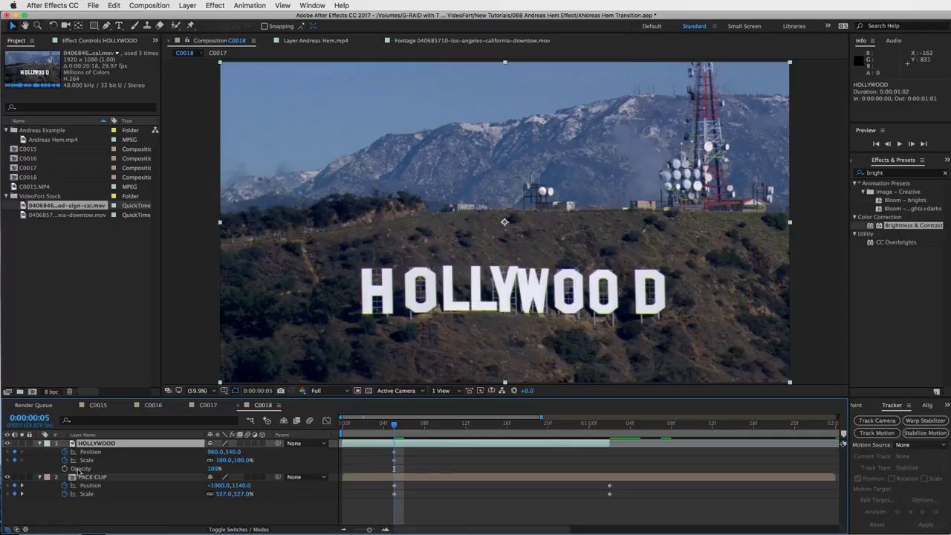
{"action": "left_click", "coordinate": [214, 468]}
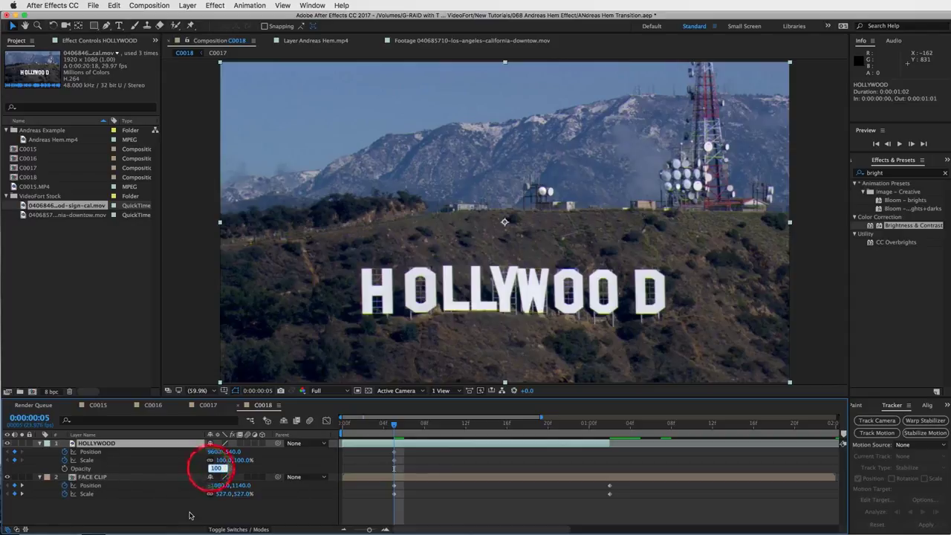
{"action": "type", "text": "50"}
{"action": "key", "text": "Return"}
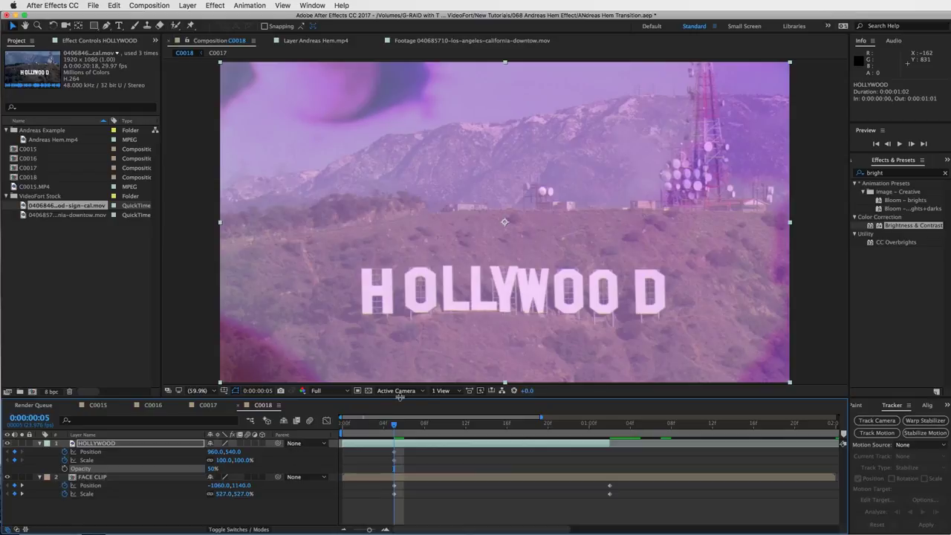
- At 0:00:00:16, draw a closed curved Pen mask on HOLLYWOOD along the inner edge of the large sunglasses lens
{"action": "left_click_drag", "start_coordinate": [396, 426], "coordinate": [504, 415]}
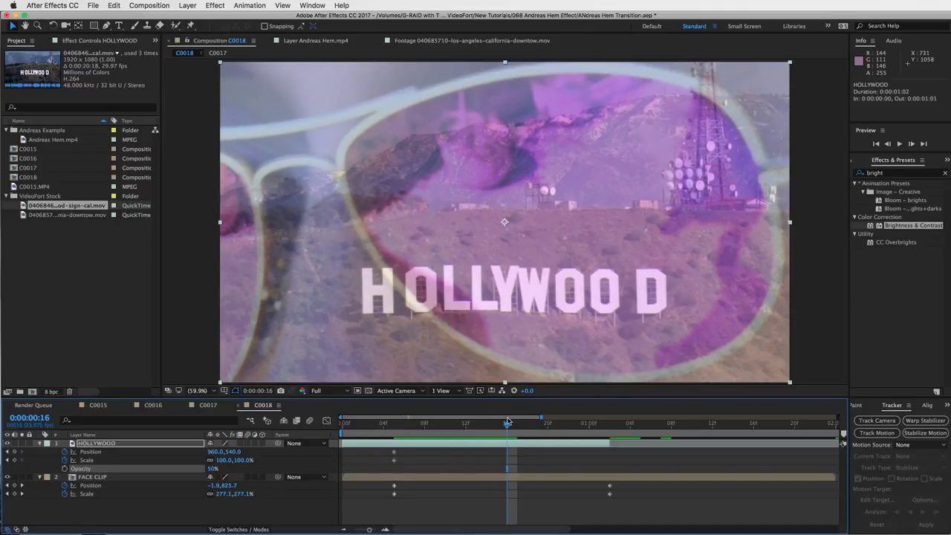
{"action": "mouse_move", "coordinate": [508, 424]}
{"action": "left_mouse_down"}
{"action": "mouse_move", "coordinate": [500, 428]}
{"action": "mouse_move", "coordinate": [508, 429]}
{"action": "left_mouse_up"}
{"action": "left_click", "coordinate": [106, 25]}
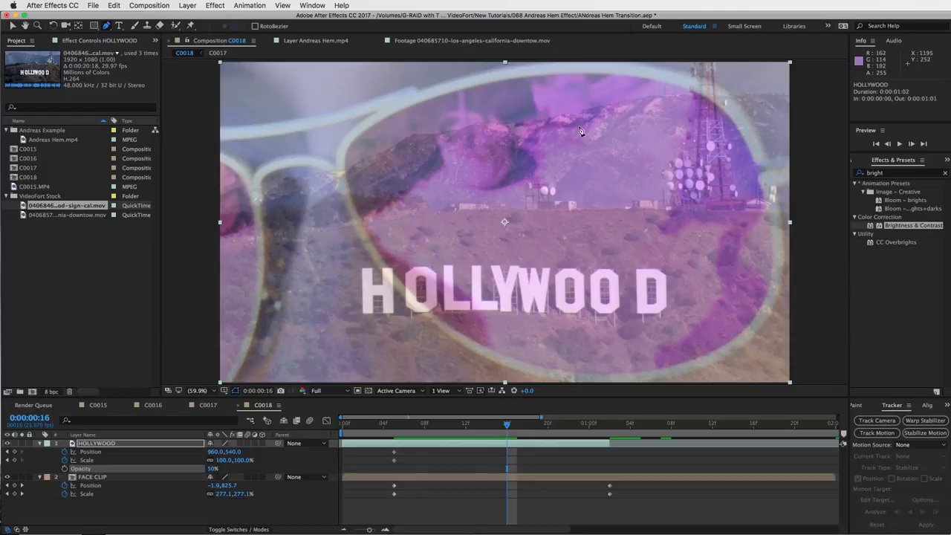
{"action": "left_click_drag", "start_coordinate": [606, 74], "coordinate": [621, 75]}
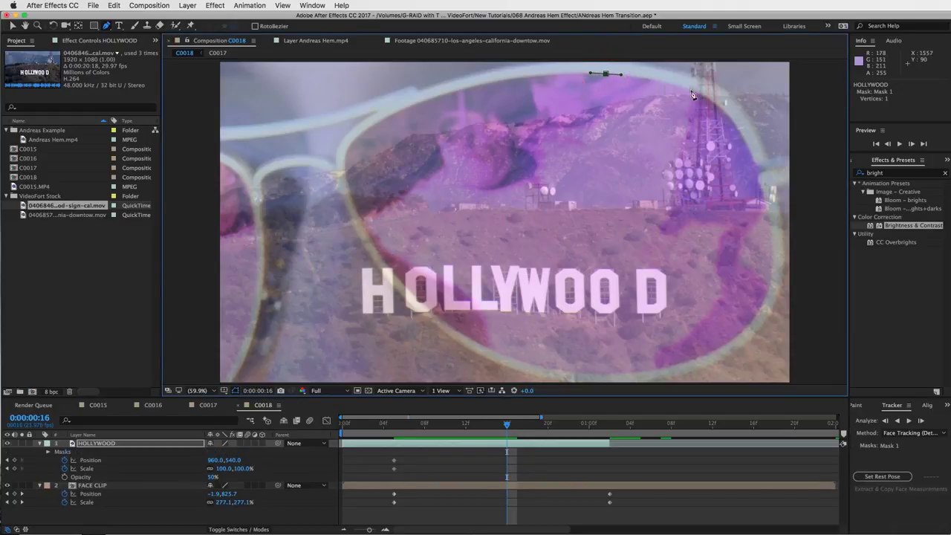
{"action": "left_click", "coordinate": [712, 99]}
{"action": "left_click_drag", "start_coordinate": [718, 108], "coordinate": [728, 118]}
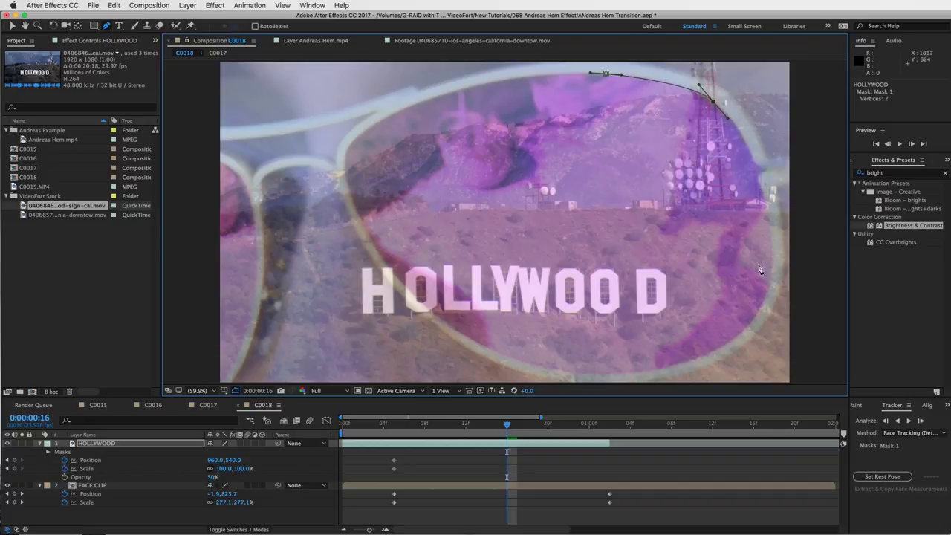
{"action": "left_click_drag", "start_coordinate": [771, 260], "coordinate": [760, 326]}
{"action": "left_click_drag", "start_coordinate": [595, 375], "coordinate": [486, 362]}
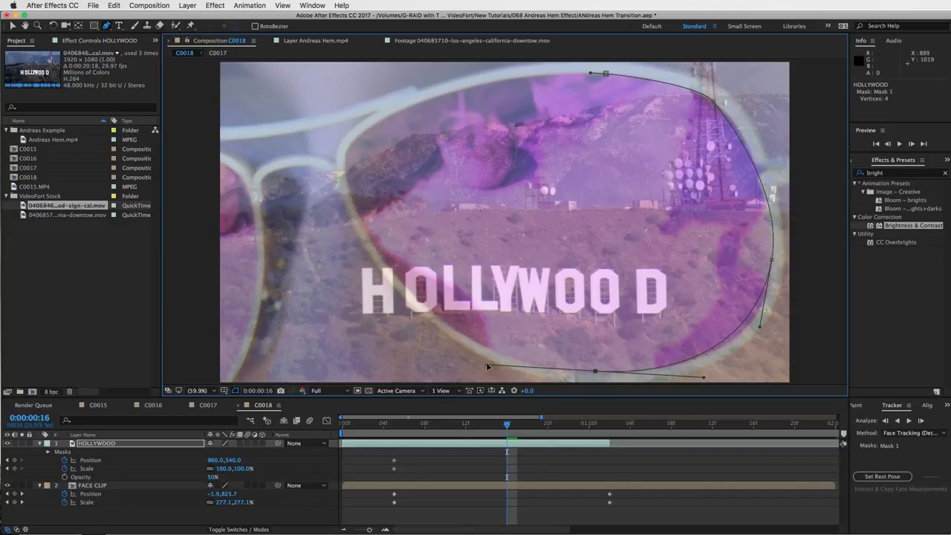
{"action": "left_click_drag", "start_coordinate": [408, 289], "coordinate": [380, 259]}
{"action": "left_click_drag", "start_coordinate": [348, 154], "coordinate": [365, 126]}
{"action": "left_click_drag", "start_coordinate": [472, 90], "coordinate": [513, 77]}
{"action": "left_click", "coordinate": [605, 75]}
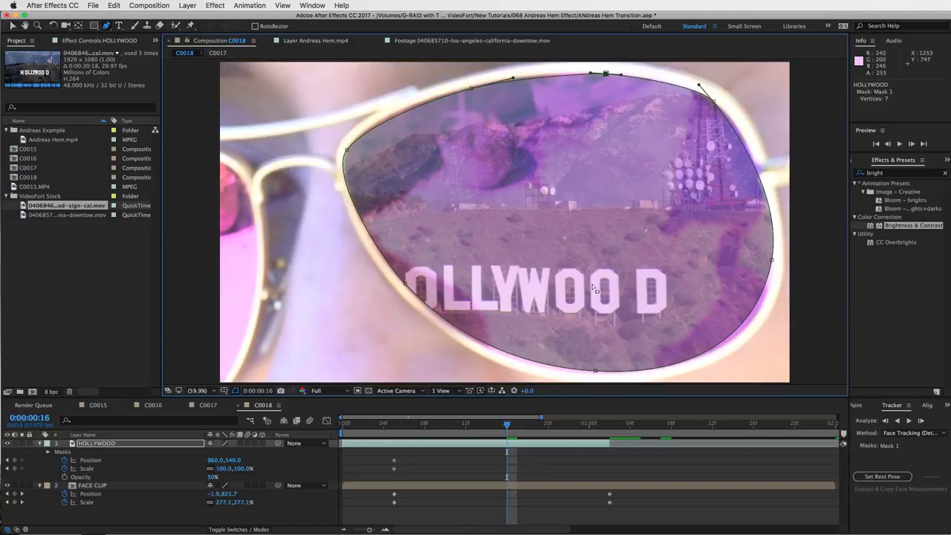
{"action": "key", "text": "v"}
- Start keyframing Mask Path and Mask Expansion of HOLLYWOOD's mask at 0:00:00:16
{"action": "left_click", "coordinate": [94, 445]}
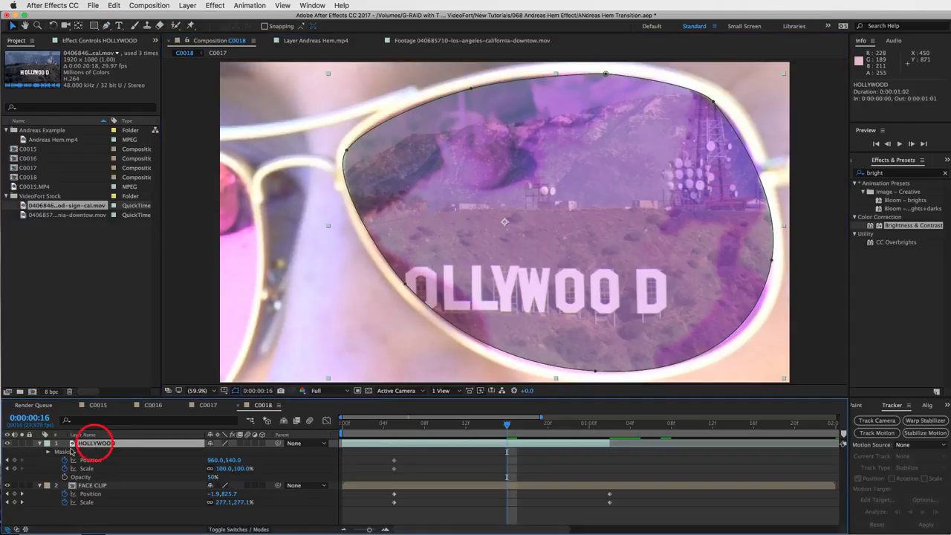
{"action": "left_click", "coordinate": [47, 451]}
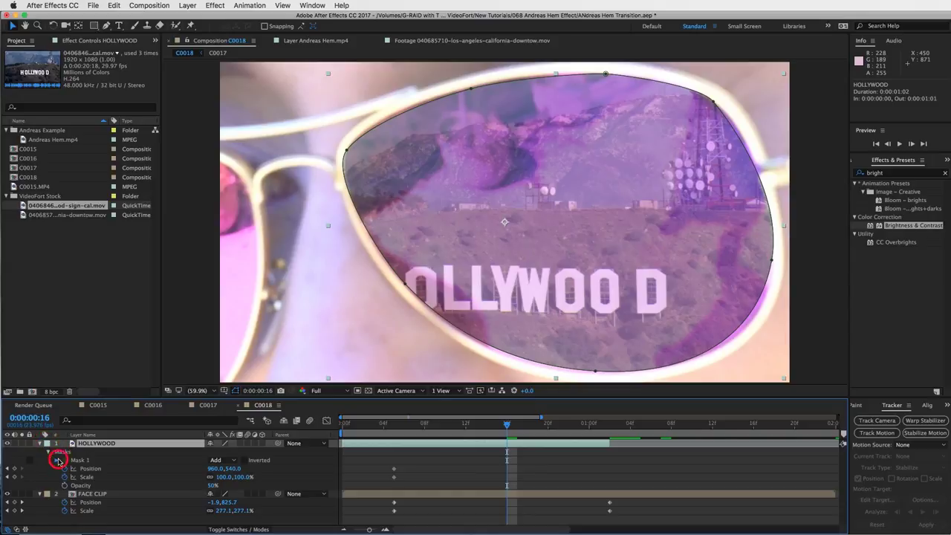
{"action": "left_click", "coordinate": [56, 460]}
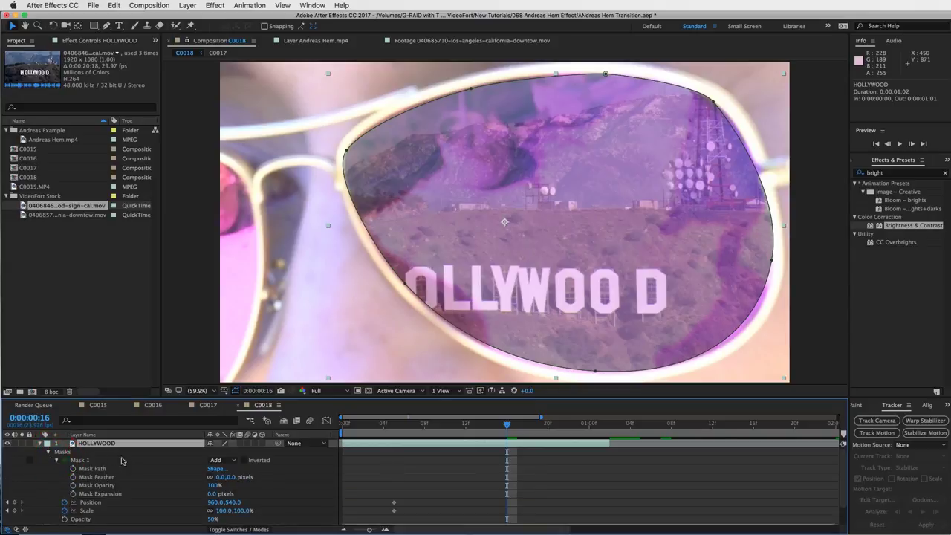
{"action": "left_click", "coordinate": [73, 469]}
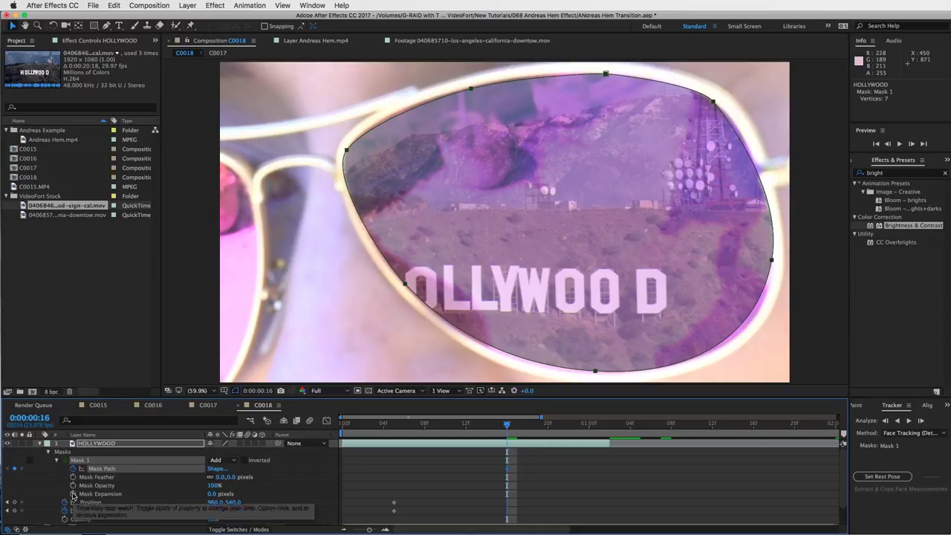
{"action": "left_click", "coordinate": [73, 494]}
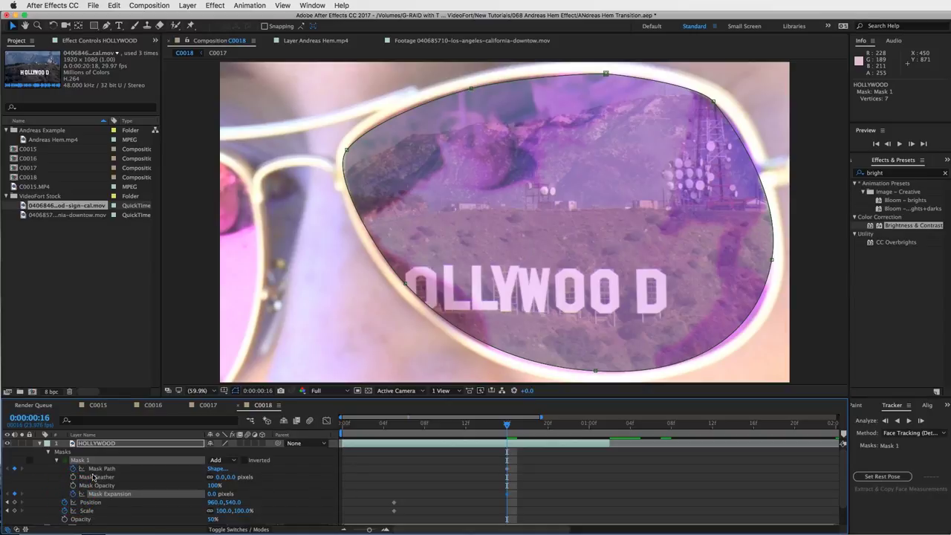
- Set the feather of HOLLYWOOD's mask to 50 pixels
{"action": "left_click", "coordinate": [221, 476]}
{"action": "key", "text": "Return"}
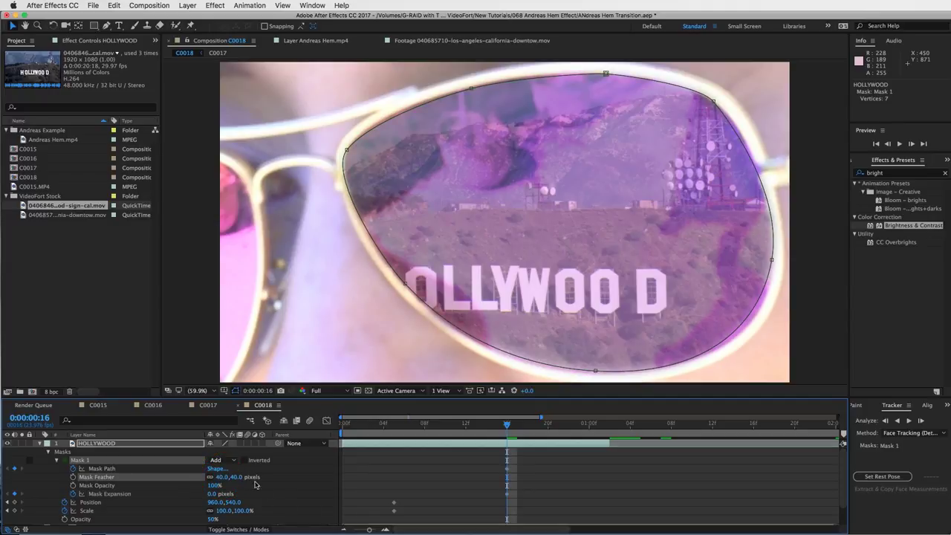
{"action": "left_click", "coordinate": [220, 476]}
{"action": "type", "text": "50"}
{"action": "key", "text": "Return"}
- Check the feathered mask edge with HOLLYWOOD at 100% opacity, and return the opacity to 50%
{"action": "left_click_drag", "start_coordinate": [212, 519], "coordinate": [302, 517]}
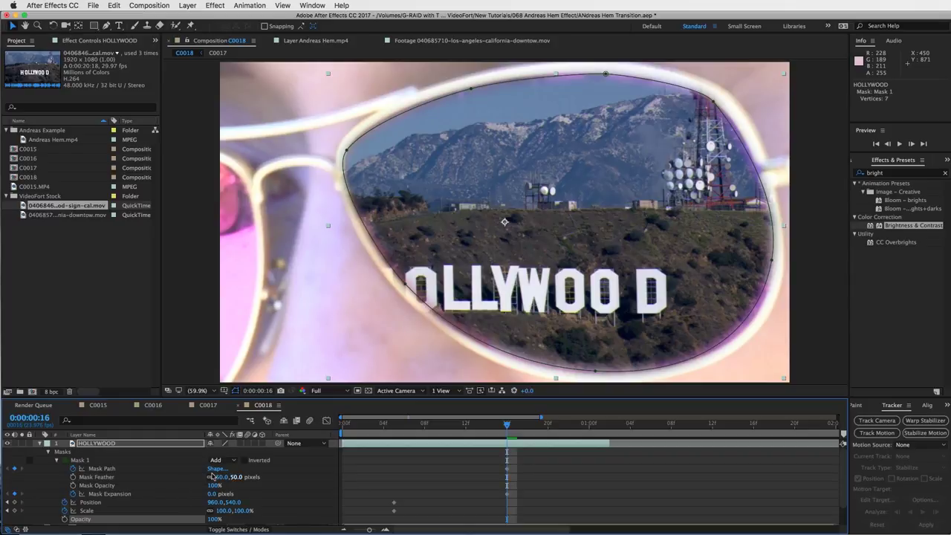
{"action": "left_click", "coordinate": [214, 519]}
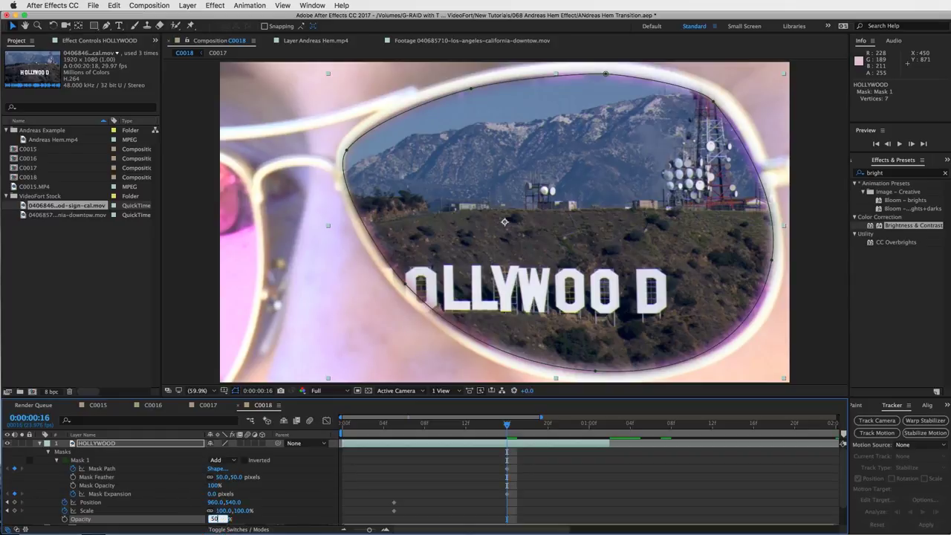
{"action": "type", "text": "50"}
{"action": "key", "text": "Return"}
- Add scale and position keyframes to HOLLYWOOD at 0:00:00:16 with the current values
{"action": "scroll", "coordinate": [601, 469], "scroll_direction": "down", "scroll_amount": 2}
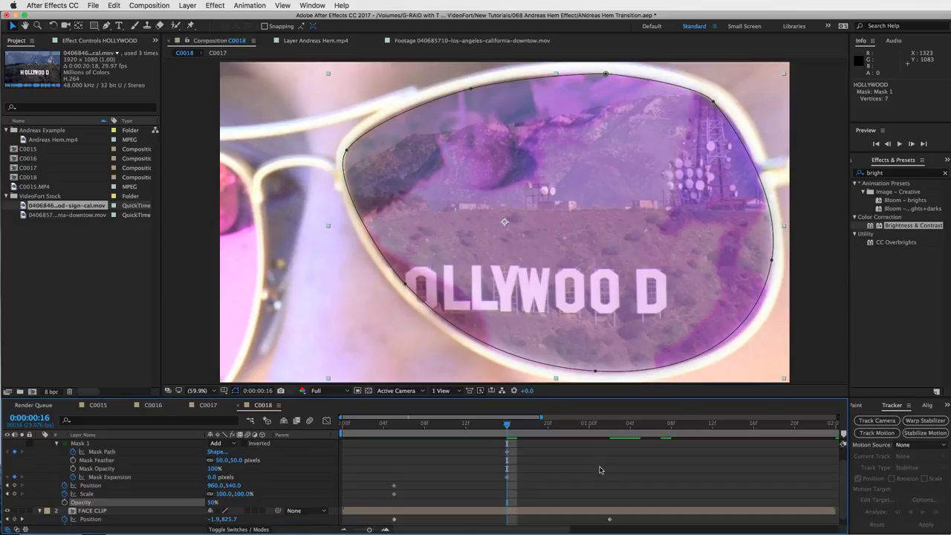
{"action": "scroll", "coordinate": [601, 470], "scroll_direction": "down", "scroll_amount": 1}
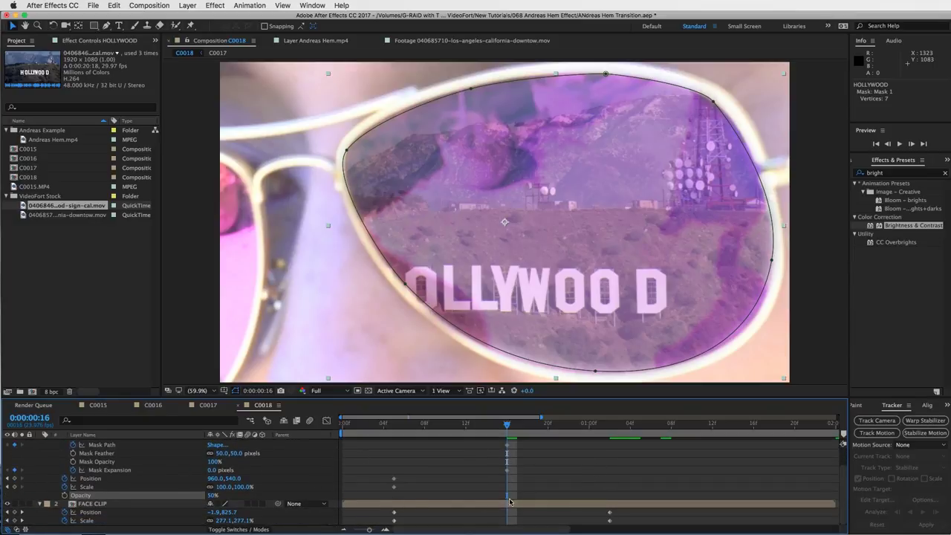
{"action": "scroll", "coordinate": [510, 456], "scroll_direction": "up", "scroll_amount": 3}
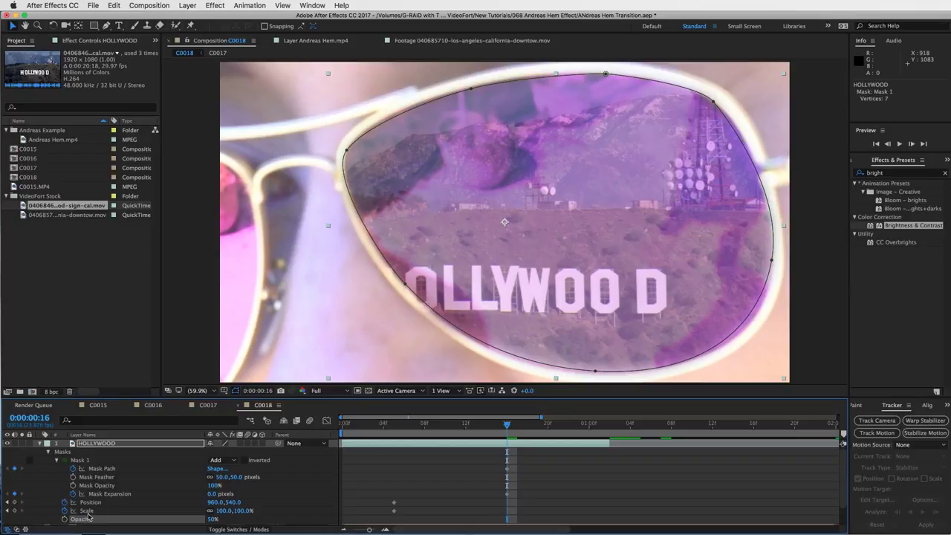
{"action": "left_click", "coordinate": [14, 511]}
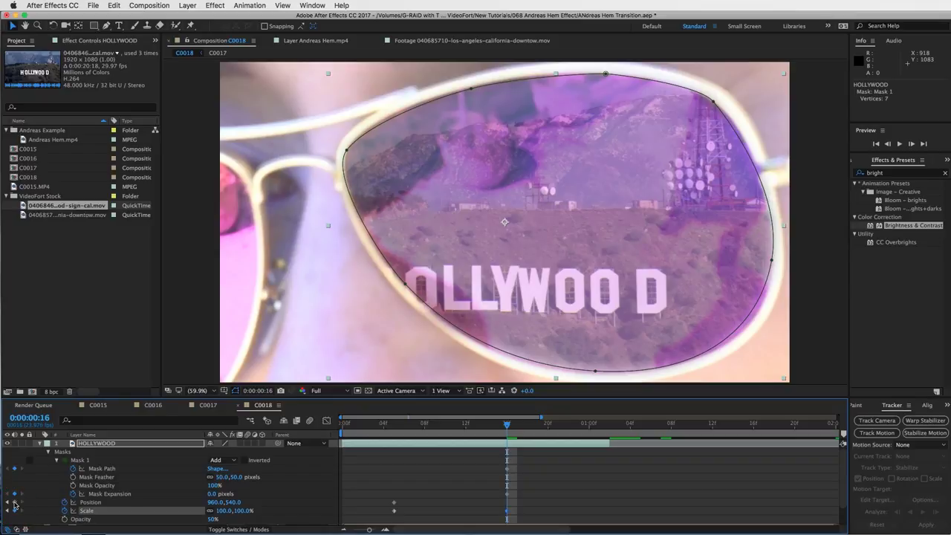
{"action": "left_click", "coordinate": [14, 503]}
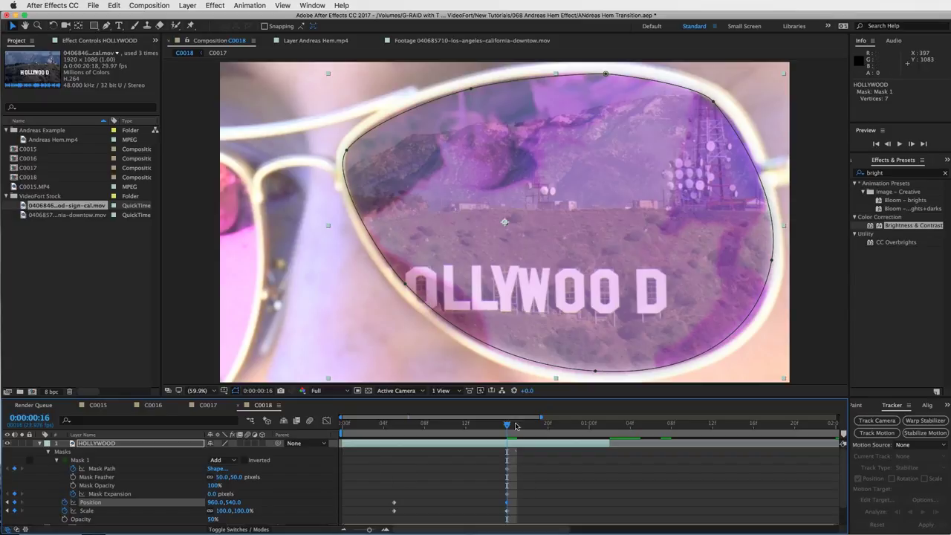
- At 0:00:00:20, set HOLLYWOOD's scale to 68% and position to 1071.8, 518.3 so the mask fits the lens
{"action": "left_click_drag", "start_coordinate": [510, 425], "coordinate": [548, 425]}
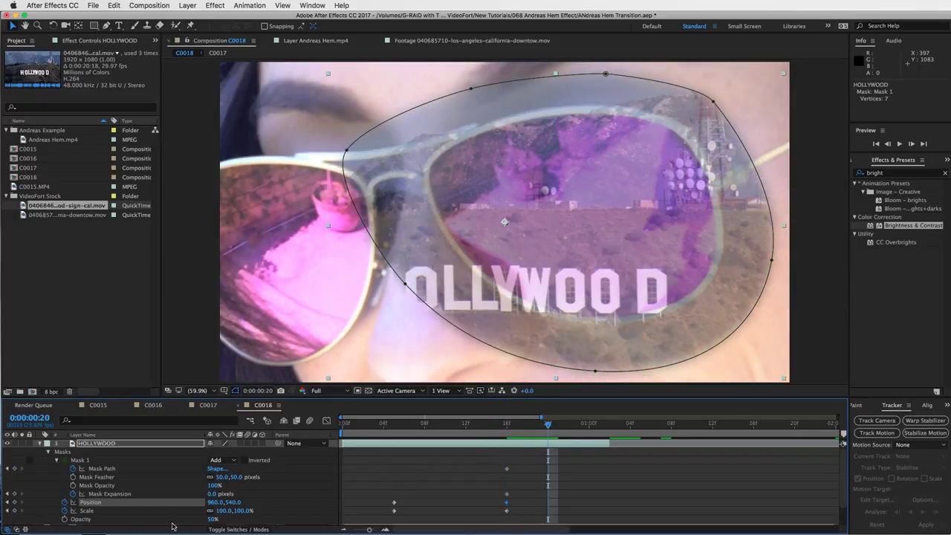
{"action": "left_click_drag", "start_coordinate": [218, 511], "coordinate": [210, 510]}
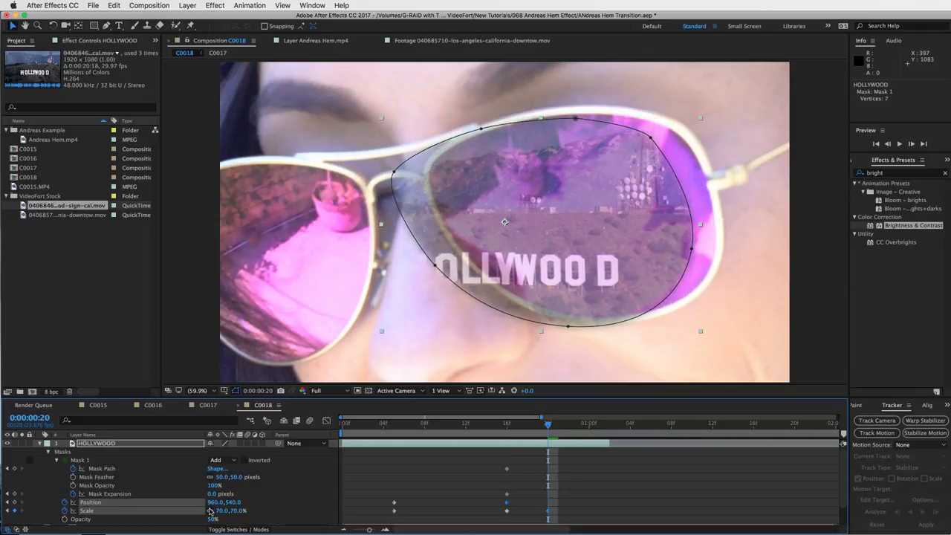
{"action": "left_click_drag", "start_coordinate": [575, 182], "coordinate": [608, 181]}
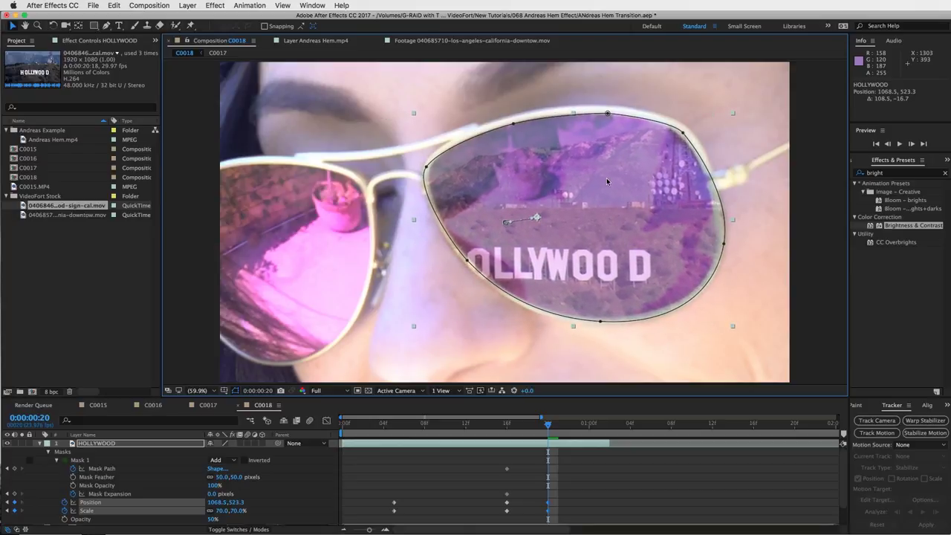
{"action": "left_click_drag", "start_coordinate": [215, 511], "coordinate": [217, 510]}
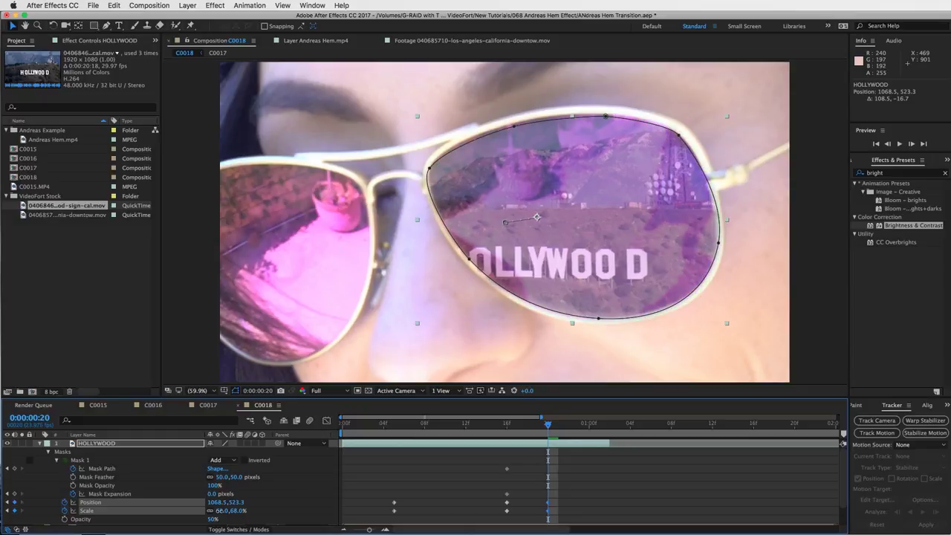
{"action": "left_click_drag", "start_coordinate": [563, 162], "coordinate": [565, 157]}
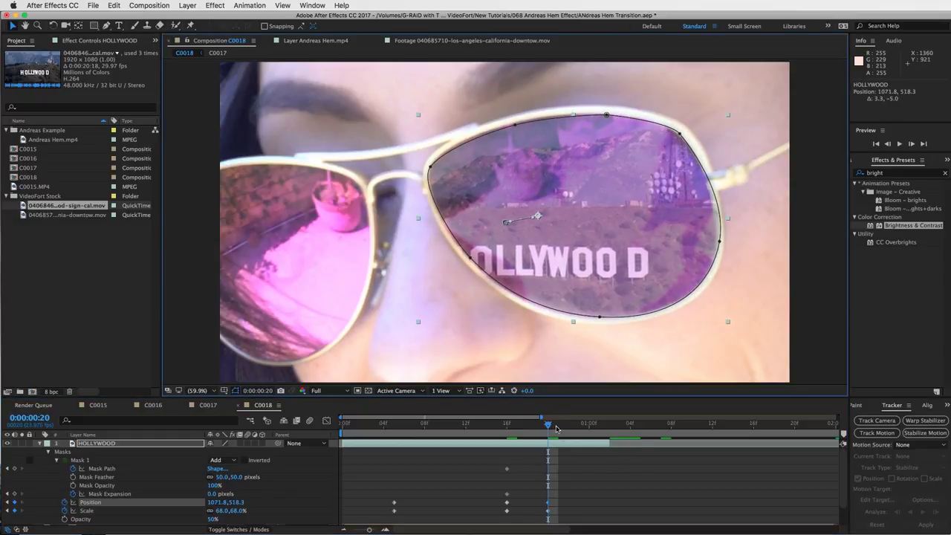
- At 0:00:01:01, set HOLLYWOOD's scale to 26% and position to 1168.7, 494.9 to fit the smaller lens
{"action": "left_click", "coordinate": [579, 425]}
{"action": "left_click_drag", "start_coordinate": [580, 428], "coordinate": [599, 425]}
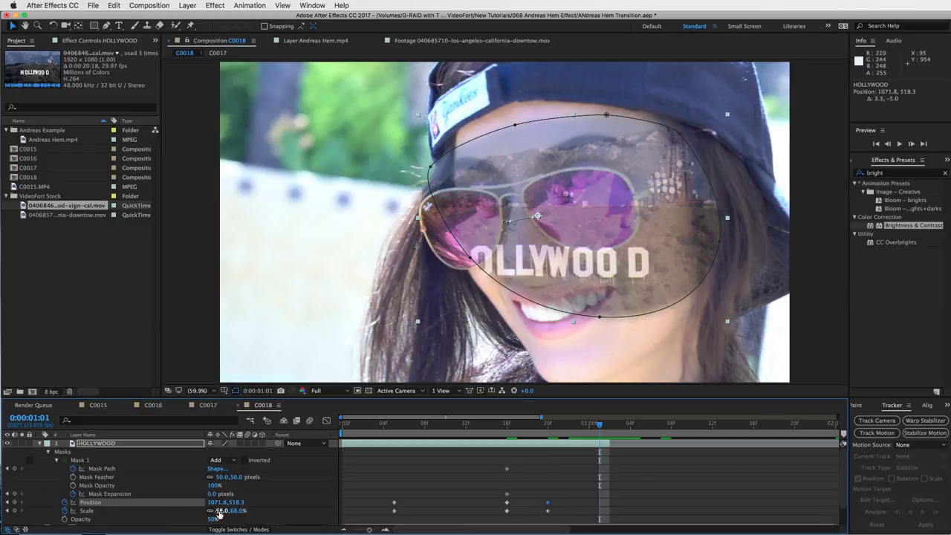
{"action": "left_click_drag", "start_coordinate": [220, 511], "coordinate": [197, 512]}
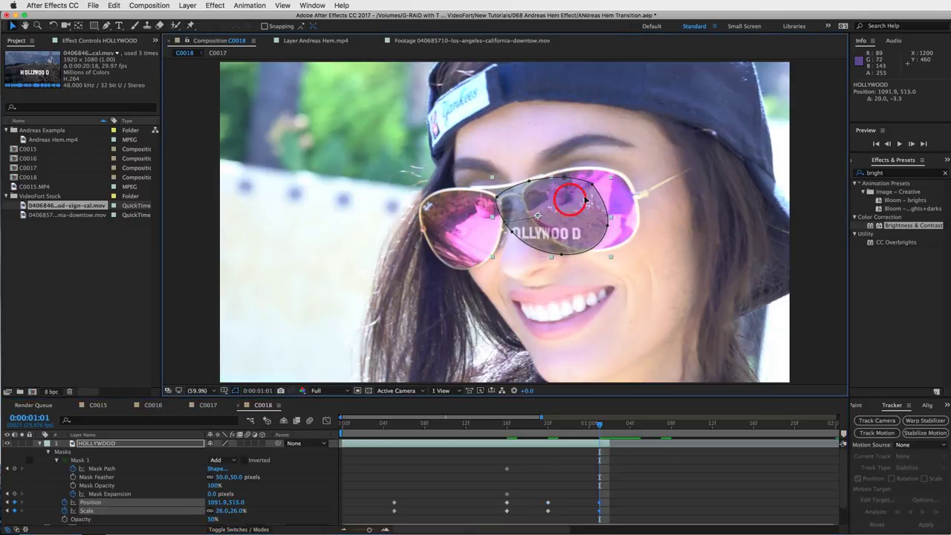
{"action": "mouse_move", "coordinate": [587, 192]}
{"action": "left_mouse_down"}
{"action": "mouse_move", "coordinate": [604, 187]}
{"action": "mouse_move", "coordinate": [599, 195]}
{"action": "left_mouse_up"}
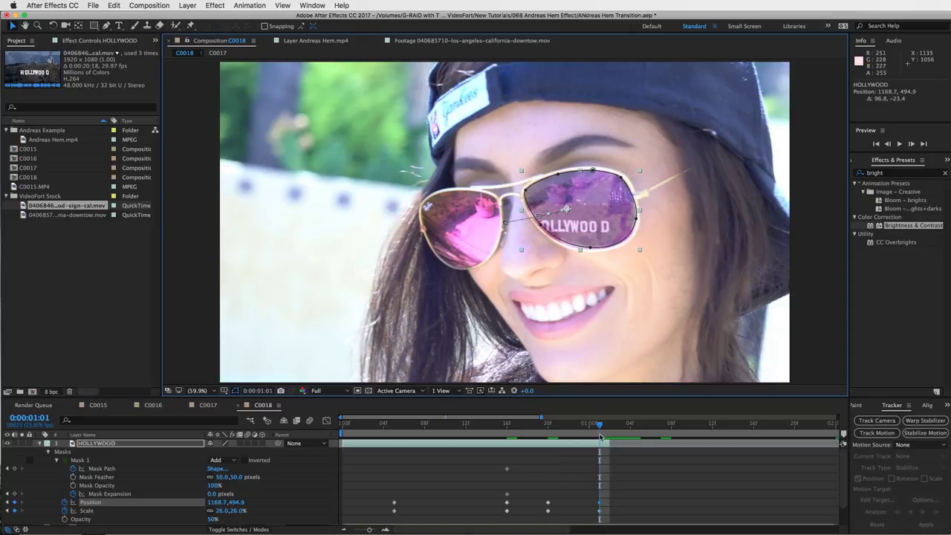
- Check how the mask follows the lens on the frames between the keyframes, and return to 0:00:00:16
{"action": "left_click_drag", "start_coordinate": [599, 425], "coordinate": [558, 428]}
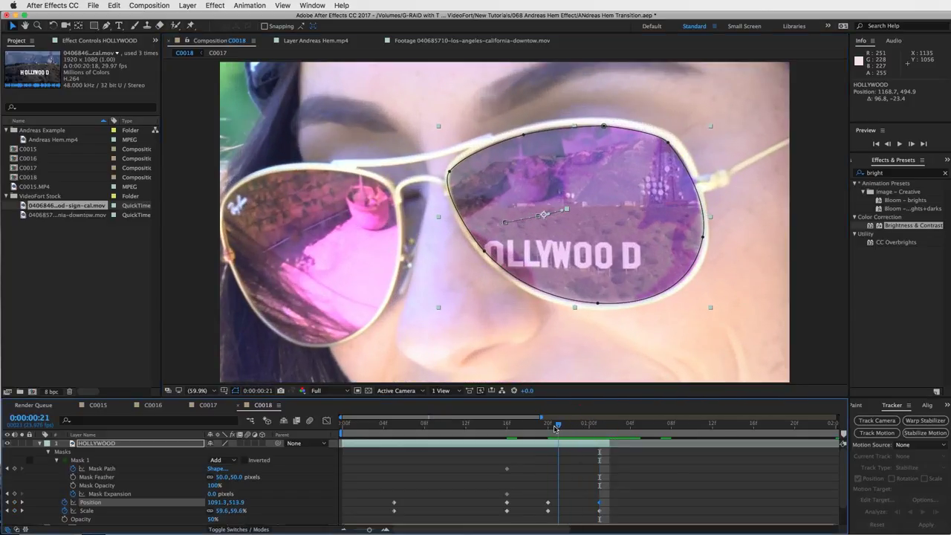
{"action": "key", "text": "Page_Down"}
{"action": "key", "text": "Page_Down"}
{"action": "key", "text": "Page_Down"}
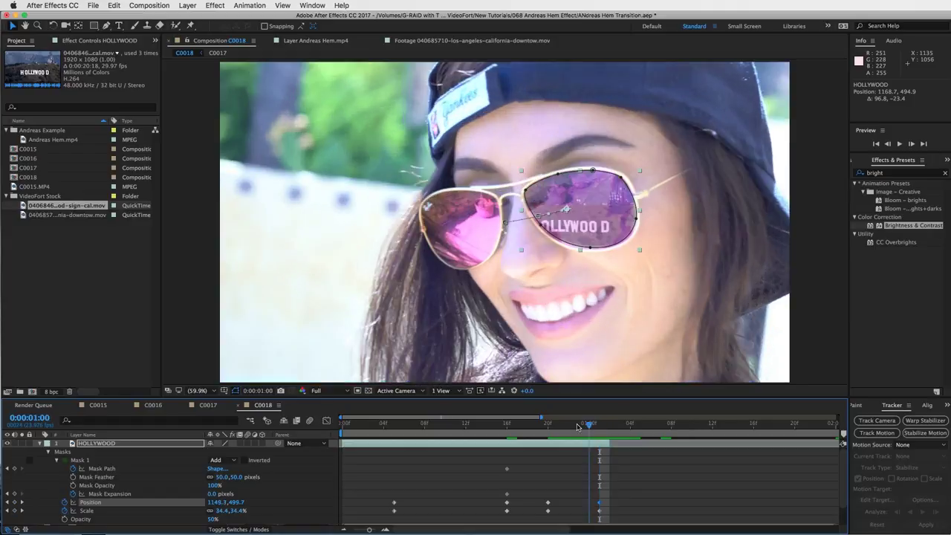
{"action": "left_click_drag", "start_coordinate": [577, 426], "coordinate": [508, 432]}
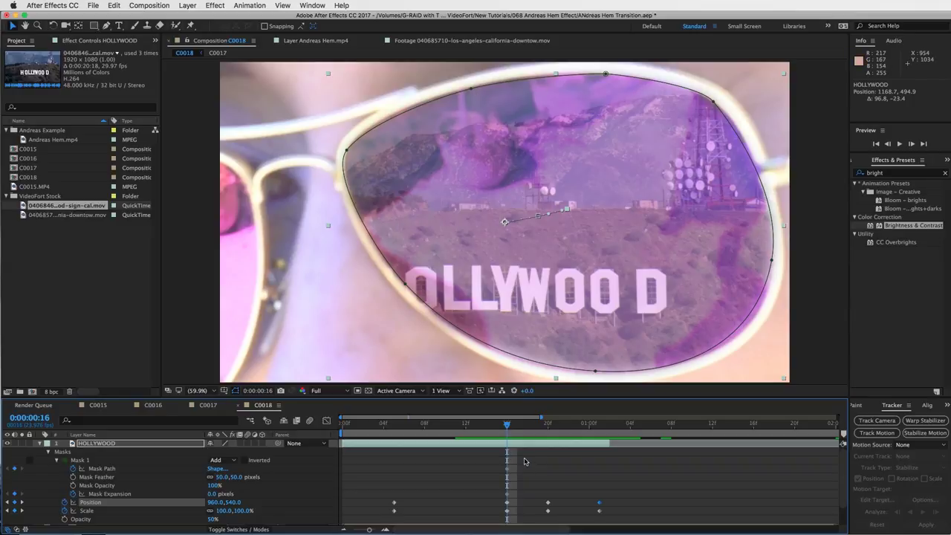
- At 0:00:00:15, set Mask 1's expansion to 60 pixels so the mask covers the larger lens
{"action": "left_click_drag", "start_coordinate": [505, 428], "coordinate": [497, 428]}
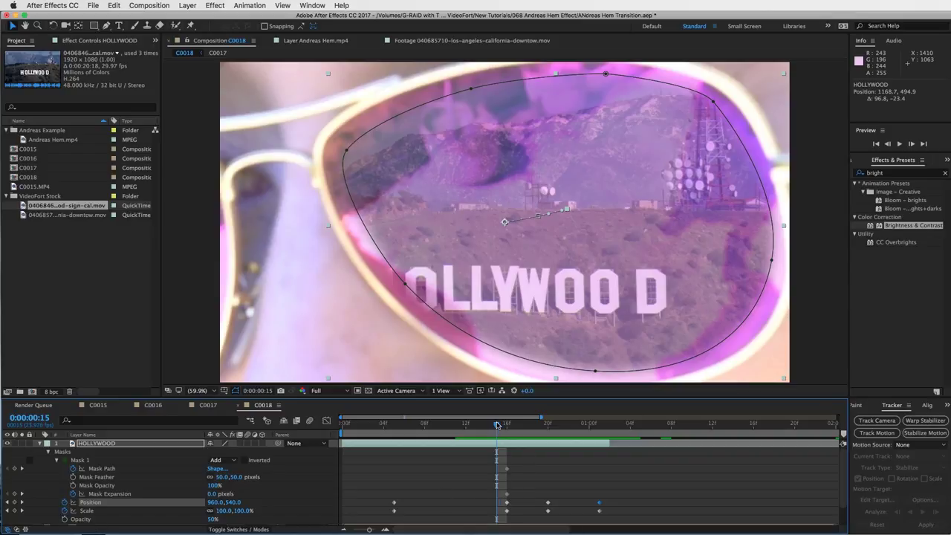
{"action": "left_click_drag", "start_coordinate": [214, 495], "coordinate": [242, 494]}
{"action": "left_click", "coordinate": [79, 460]}
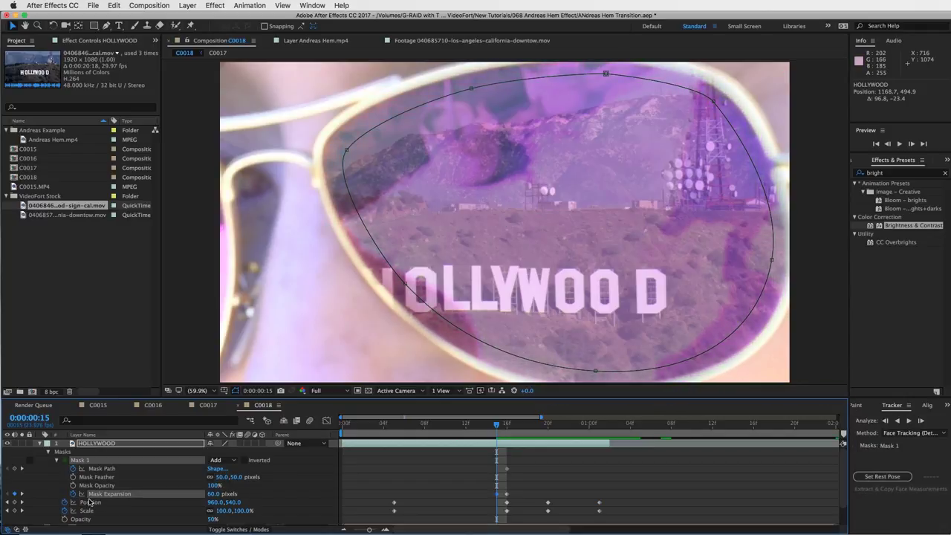
- Raise HOLLYWOOD's opacity to 91% and add a Mask Path keyframe for Mask 1 at 0:00:00:15
{"action": "left_click_drag", "start_coordinate": [212, 519], "coordinate": [227, 519]}
{"action": "left_click", "coordinate": [771, 138]}
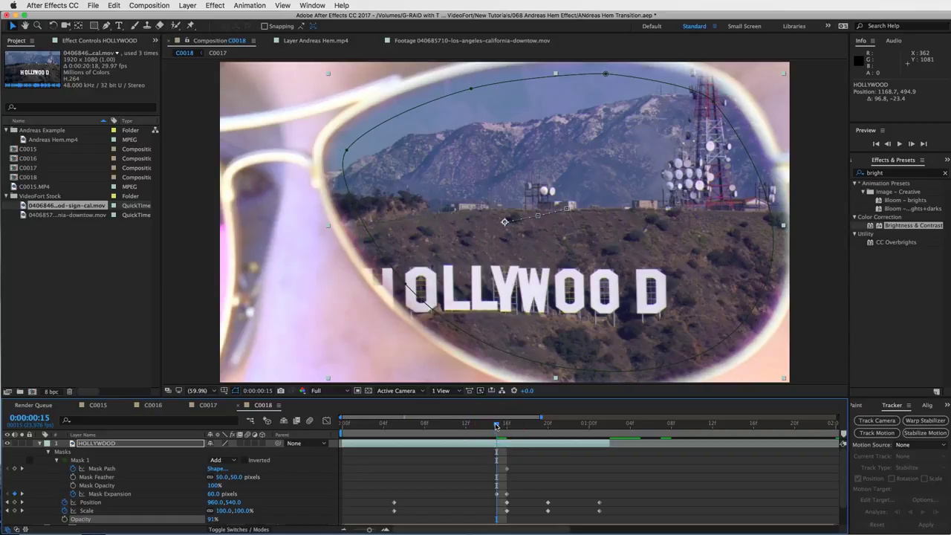
{"action": "mouse_move", "coordinate": [498, 425]}
{"action": "left_mouse_down"}
{"action": "mouse_move", "coordinate": [446, 428]}
{"action": "mouse_move", "coordinate": [497, 426]}
{"action": "left_mouse_up"}
{"action": "left_click", "coordinate": [15, 469]}
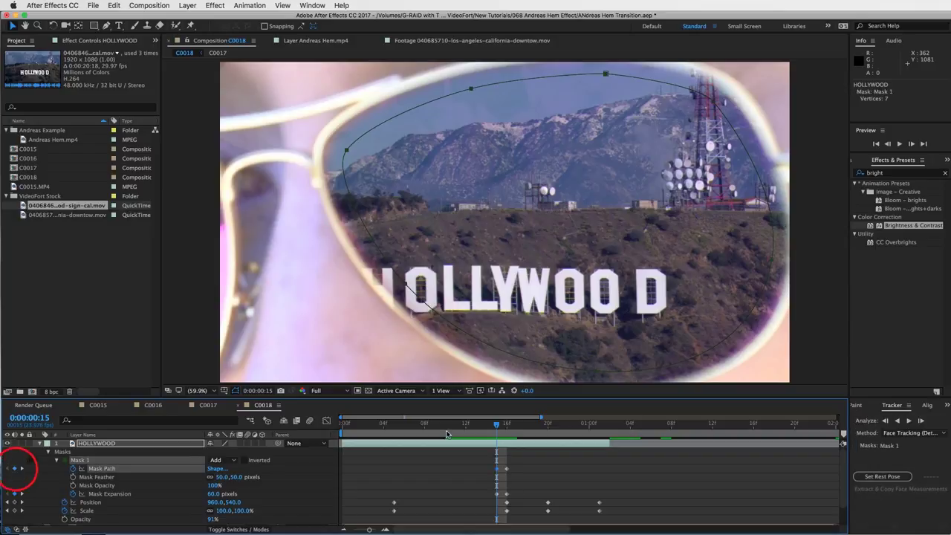
- At 0:00:00:09, pull Mask 1's upper-left vertex beyond the frame and its lower-left vertex outward to the lens edge
{"action": "left_click_drag", "start_coordinate": [497, 426], "coordinate": [432, 429]}
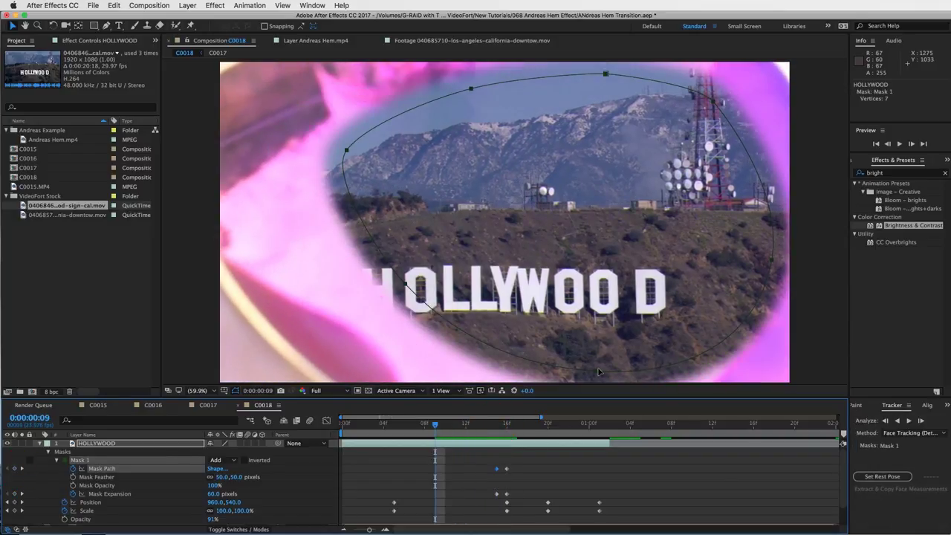
{"action": "left_click", "coordinate": [346, 152]}
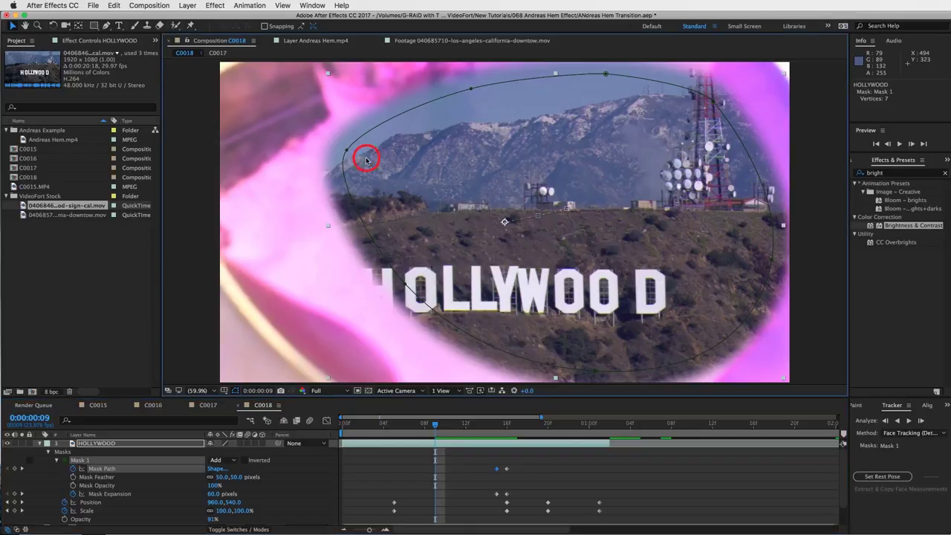
{"action": "left_click_drag", "start_coordinate": [345, 152], "coordinate": [156, 119]}
{"action": "left_click", "coordinate": [406, 284]}
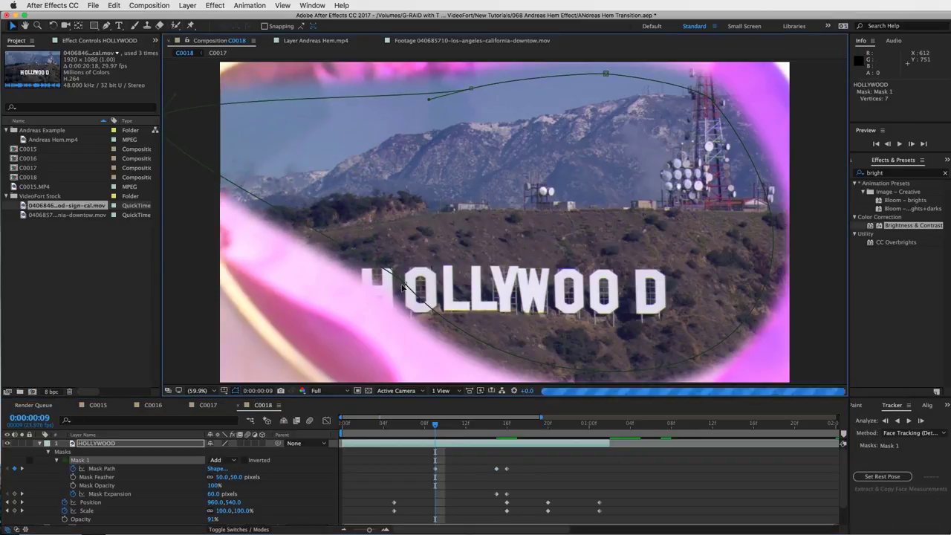
{"action": "left_click_drag", "start_coordinate": [399, 279], "coordinate": [330, 361]}
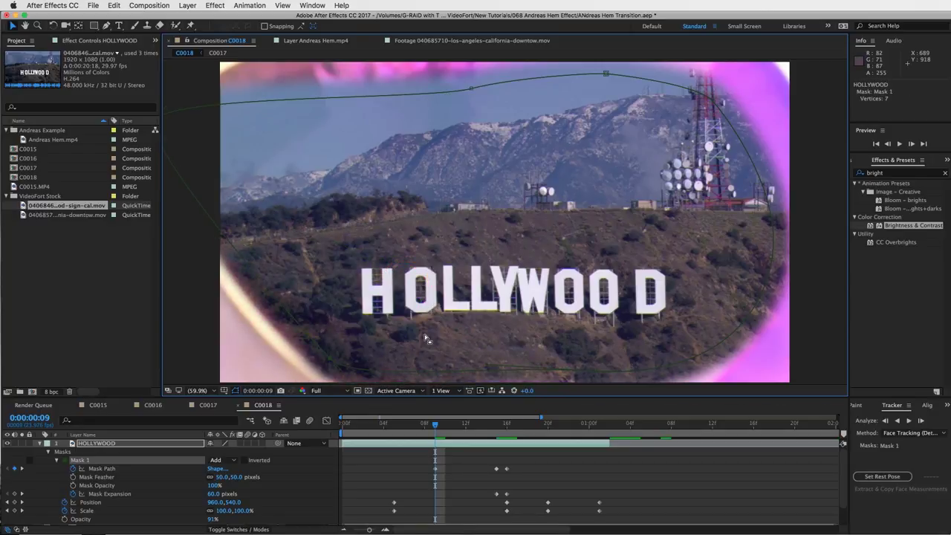
- Move the two top vertices of Mask 1 above the frame at 0:00:00:09 to clear the lens's upper edge
{"action": "key", "text": "comma"}
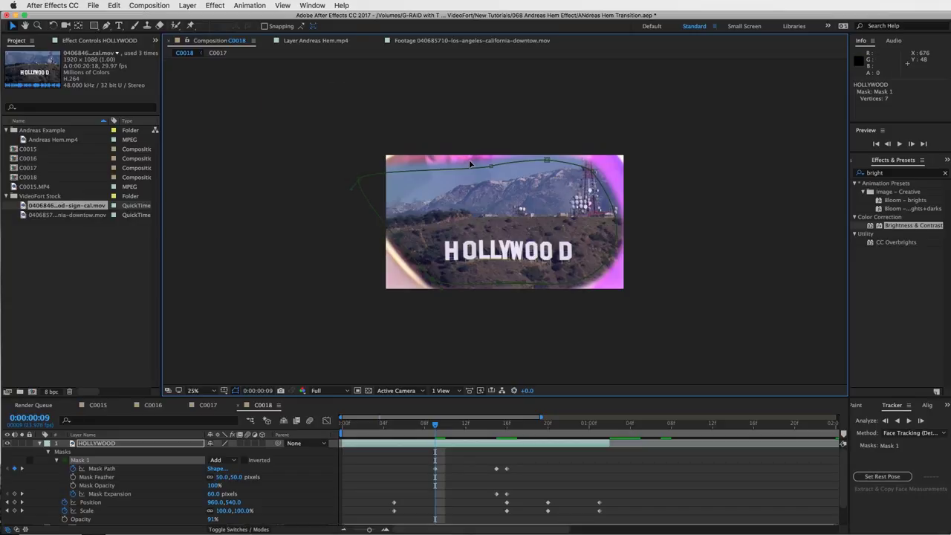
{"action": "left_click_drag", "start_coordinate": [475, 110], "coordinate": [460, 61]}
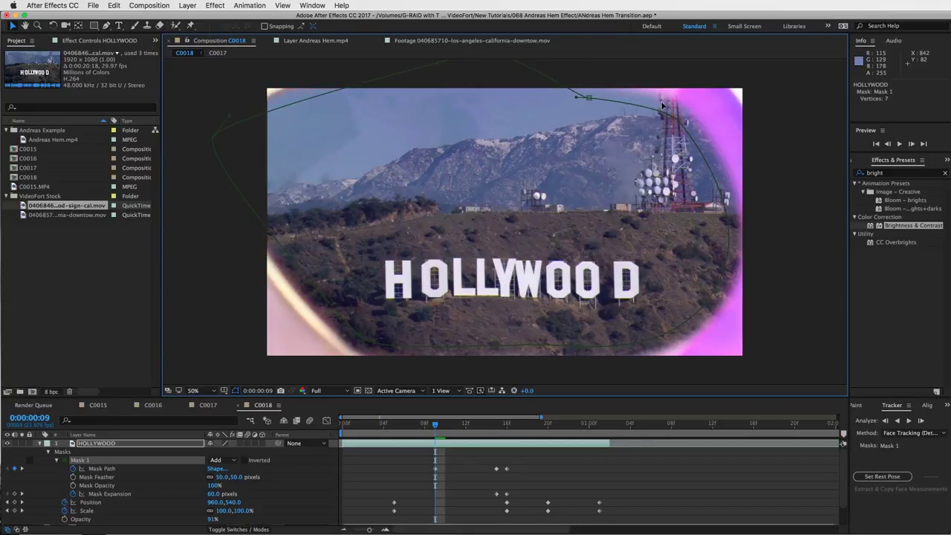
{"action": "left_click_drag", "start_coordinate": [587, 98], "coordinate": [666, 93]}
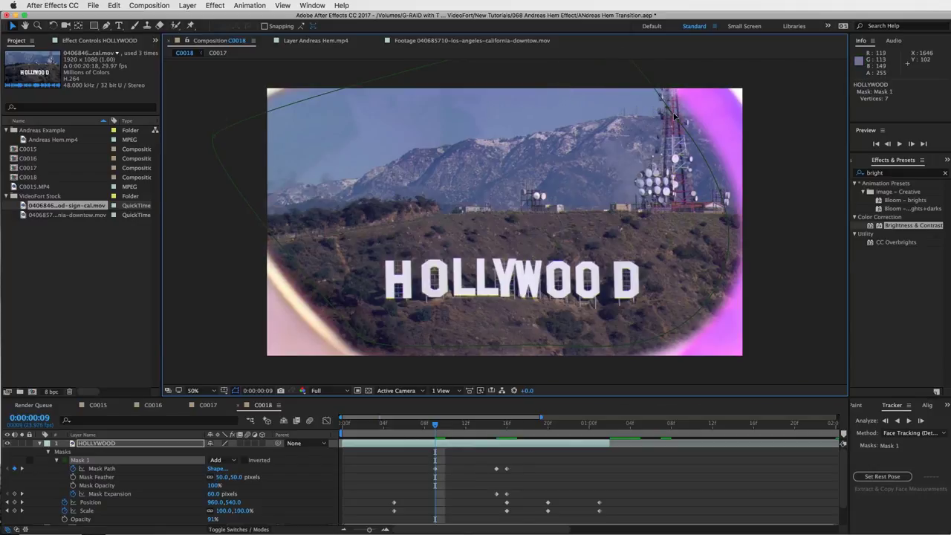
- Move Mask 1's upper-right vertex past the radio tower to about 1839, 37 to reach the lens edge
{"action": "key", "text": "period"}
{"action": "left_click_drag", "start_coordinate": [731, 122], "coordinate": [497, 147]}
{"action": "key", "text": "v"}
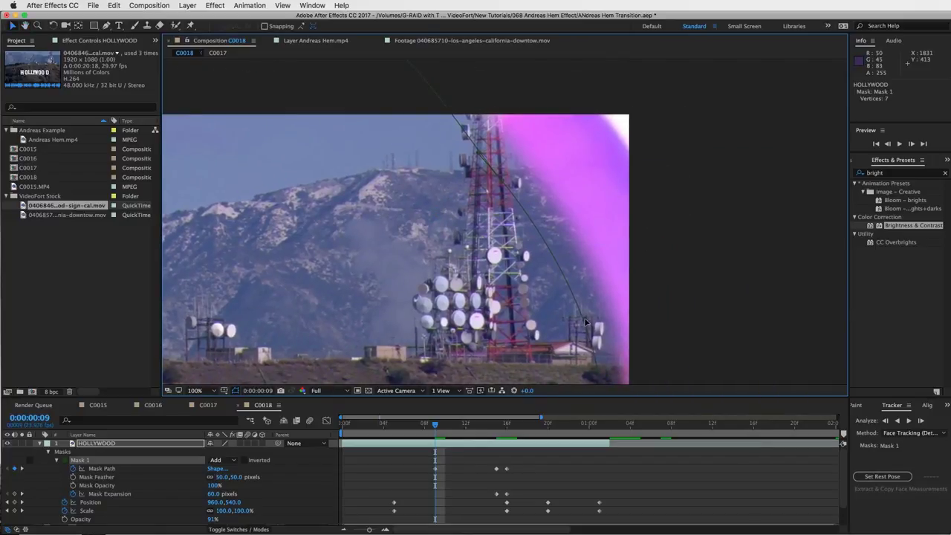
{"action": "left_click", "coordinate": [584, 320]}
{"action": "left_click_drag", "start_coordinate": [489, 180], "coordinate": [589, 135]}
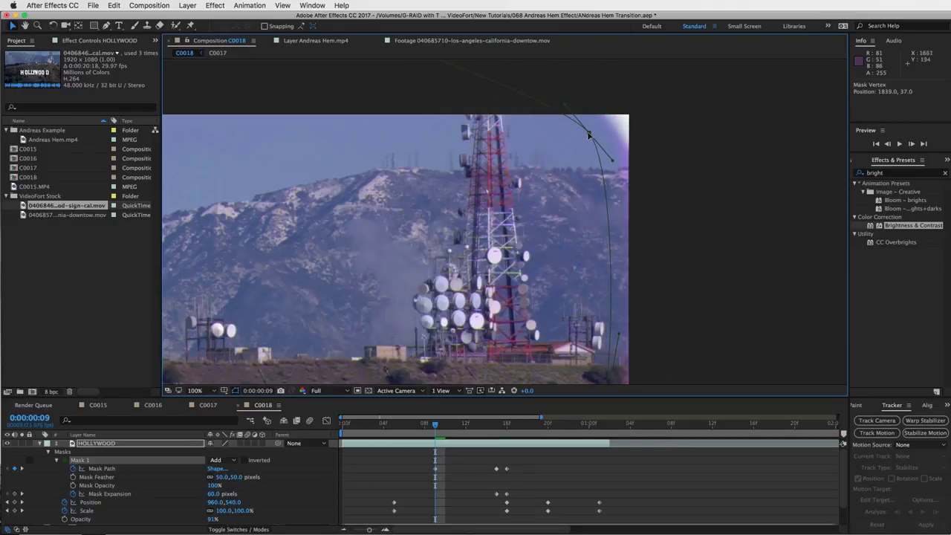
{"action": "left_click_drag", "start_coordinate": [577, 287], "coordinate": [544, 191]}
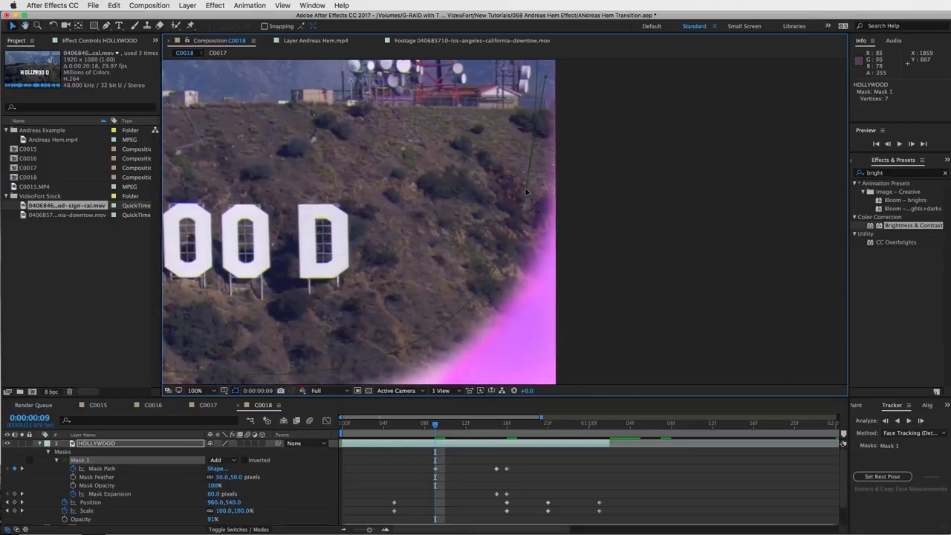
{"action": "left_click", "coordinate": [525, 187]}
{"action": "key", "text": "comma"}
{"action": "left_click", "coordinate": [495, 245]}
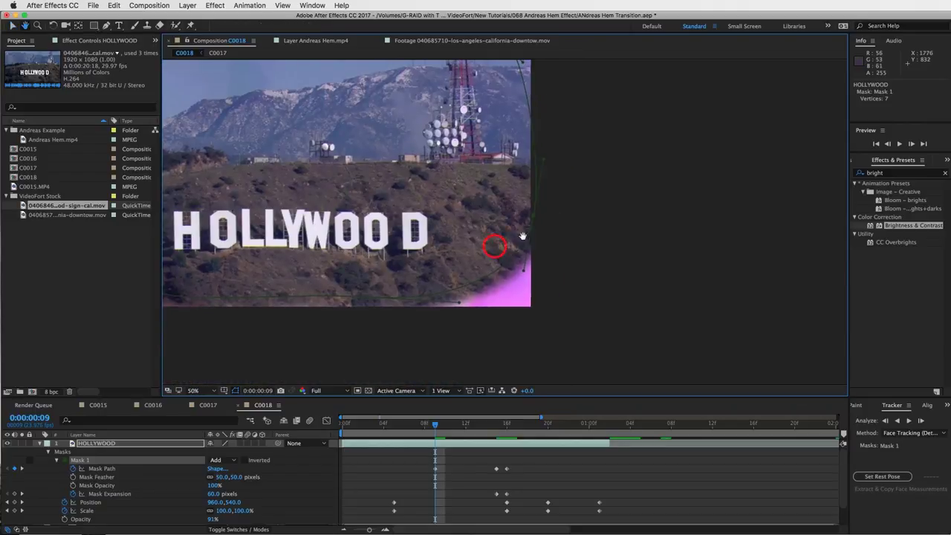
{"action": "left_click_drag", "start_coordinate": [523, 236], "coordinate": [693, 273]}
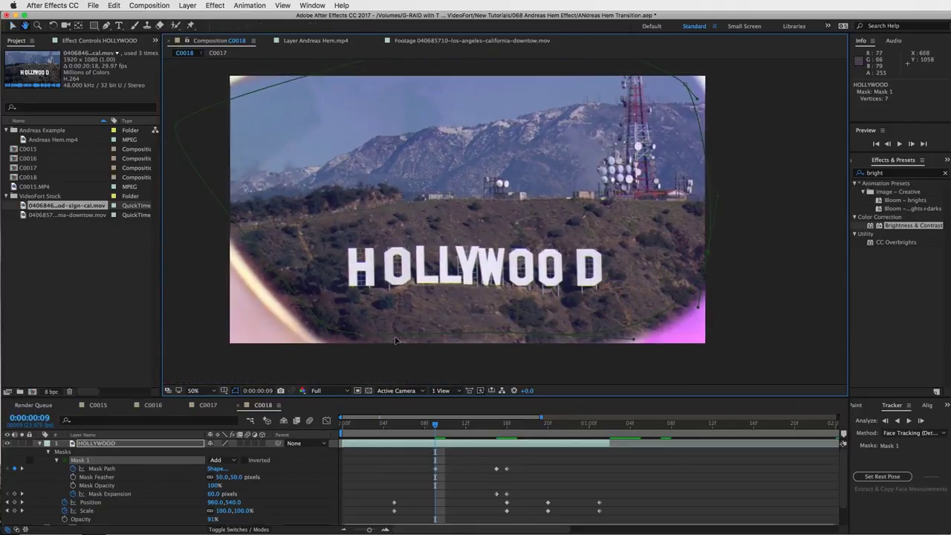
{"action": "key", "text": "v"}
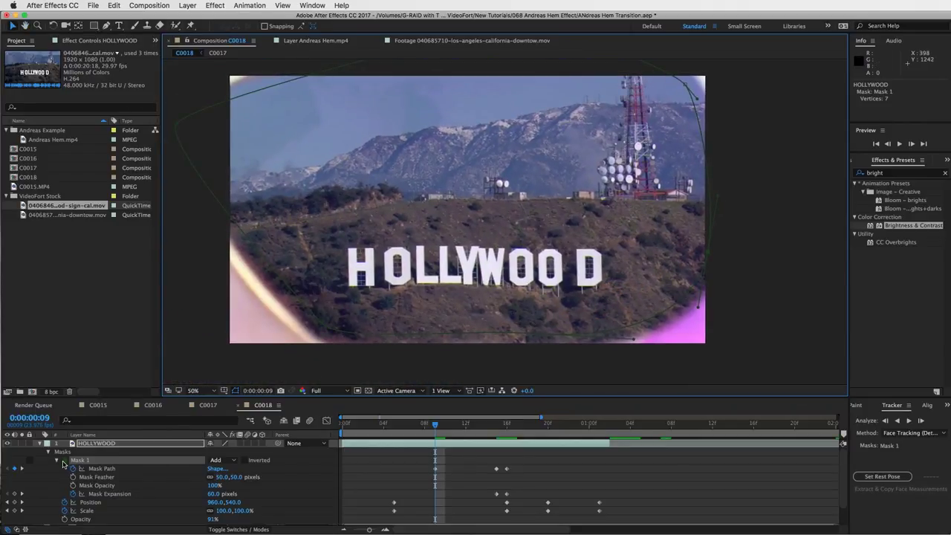
- Change Mask 1's outline color to bright green, 00FF00
{"action": "left_click", "coordinate": [64, 461]}
{"action": "left_click_drag", "start_coordinate": [261, 376], "coordinate": [296, 349]}
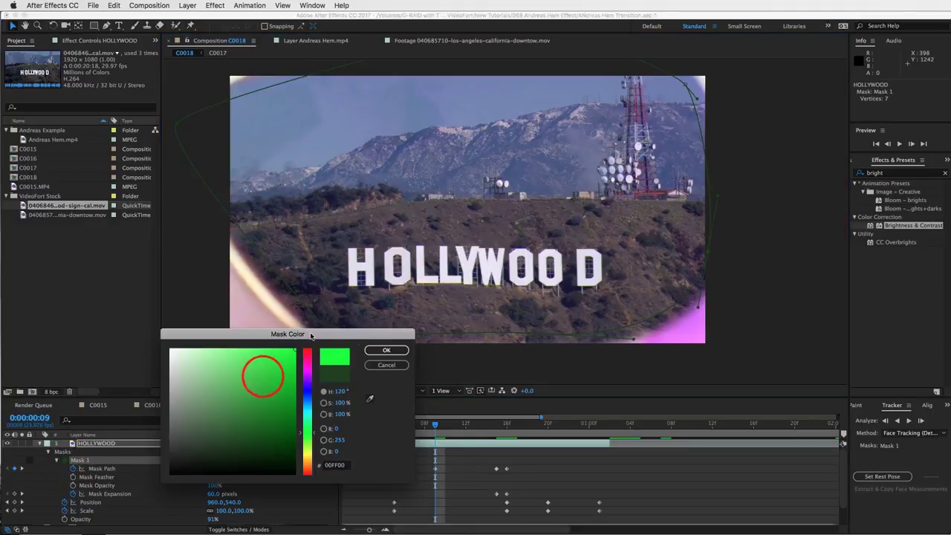
{"action": "left_click", "coordinate": [387, 351]}
- At 0:00:00:09, move Mask 1's bottom vertex below the frame and its right vertex beyond the frame's right edge
{"action": "left_click_drag", "start_coordinate": [545, 335], "coordinate": [545, 355]}
{"action": "left_click", "coordinate": [708, 251]}
{"action": "left_click_drag", "start_coordinate": [707, 252], "coordinate": [736, 266]}
{"action": "left_click_drag", "start_coordinate": [545, 356], "coordinate": [538, 398]}
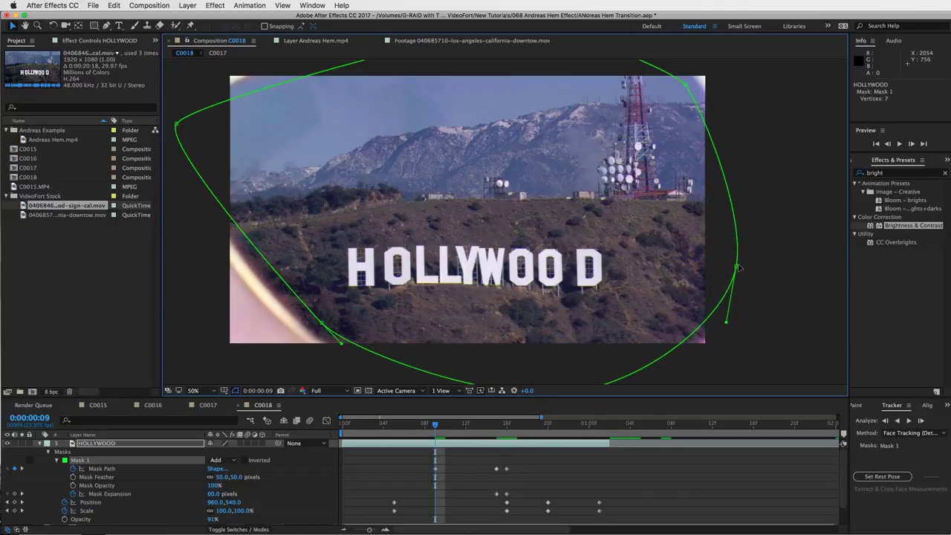
{"action": "left_click_drag", "start_coordinate": [738, 267], "coordinate": [742, 275]}
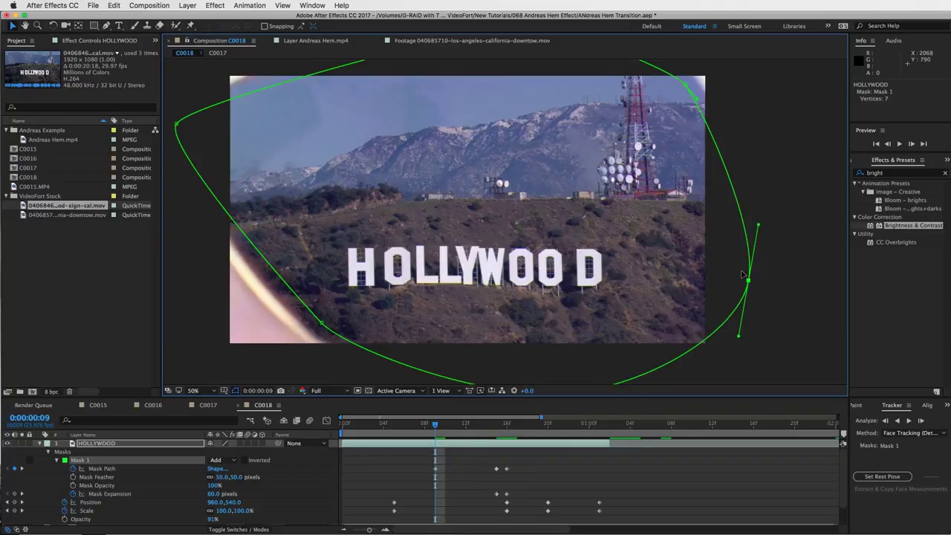
- Check the mask against the lens through 0:00:00:13, and nudge its upper-left vertex inward at 0:00:00:09
{"action": "key", "text": "Page_Down"}
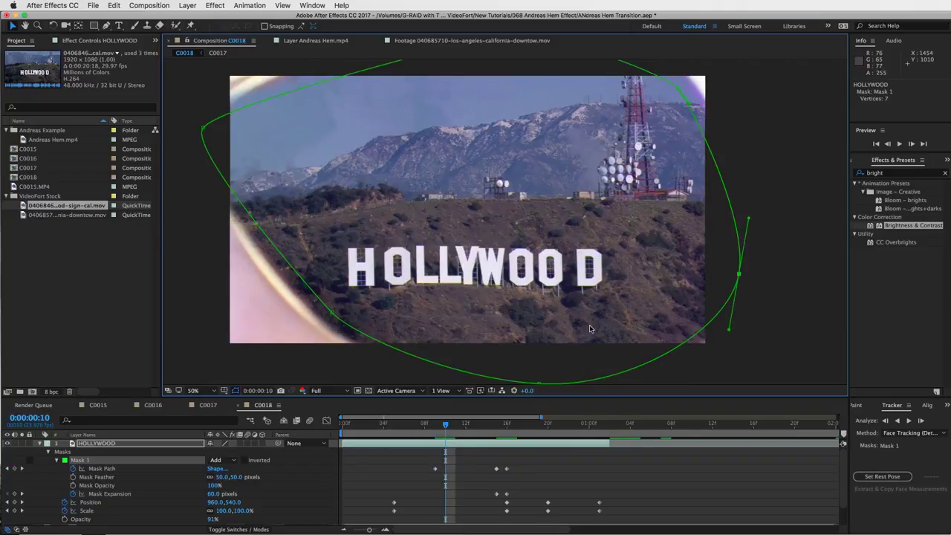
{"action": "key", "text": "Page_Down"}
{"action": "key", "text": "Page_Down"}
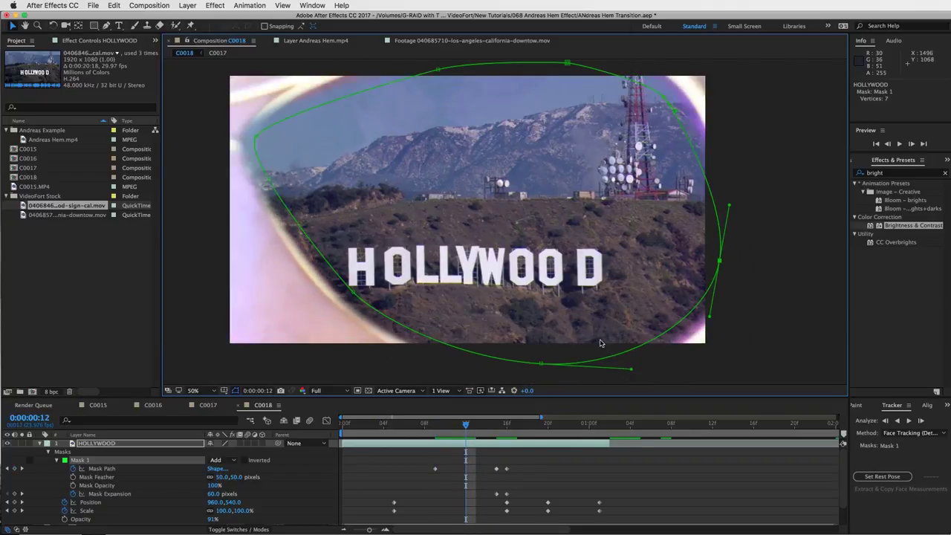
{"action": "key", "text": "Page_Down"}
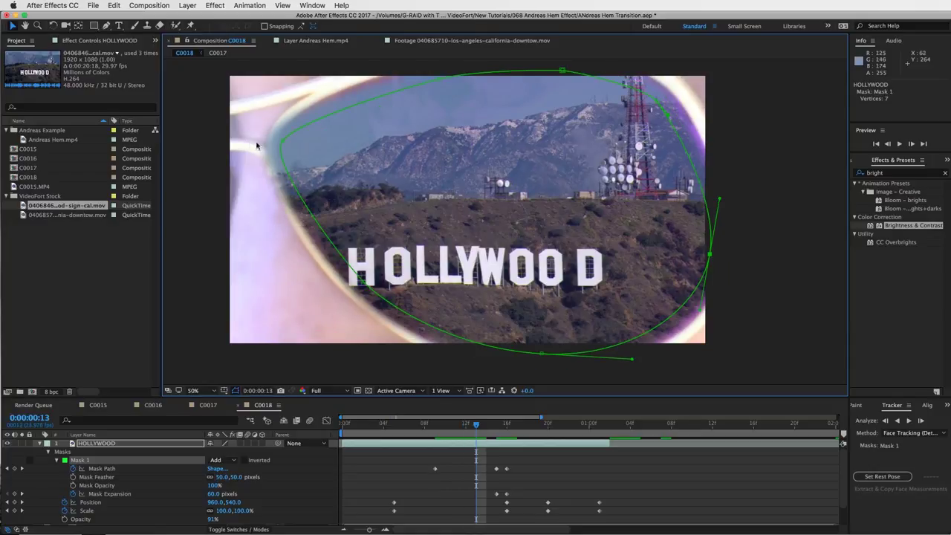
{"action": "left_click_drag", "start_coordinate": [256, 142], "coordinate": [282, 143]}
{"action": "key", "text": "Page_Up"}
{"action": "key", "text": "Page_Up"}
{"action": "key", "text": "Page_Up"}
{"action": "key", "text": "Page_Up"}
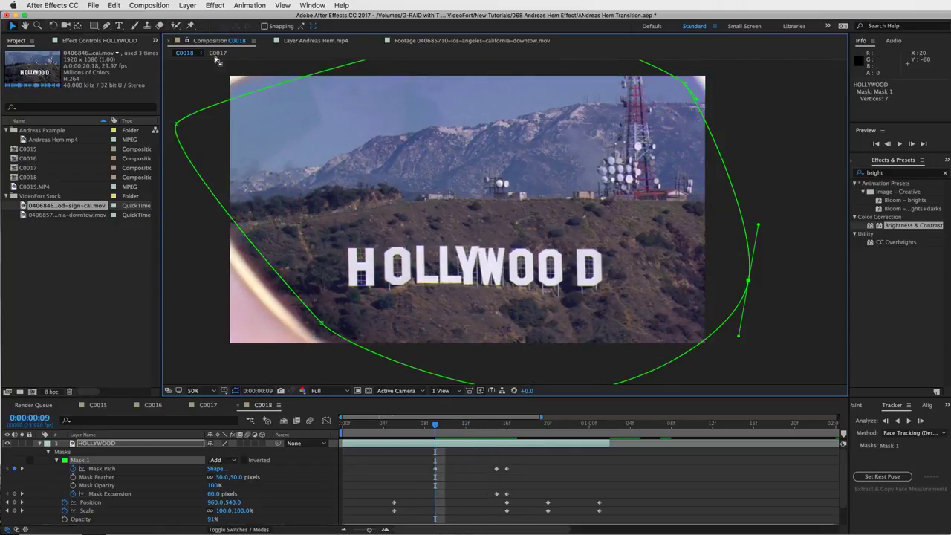
{"action": "left_click_drag", "start_coordinate": [178, 125], "coordinate": [191, 129]}
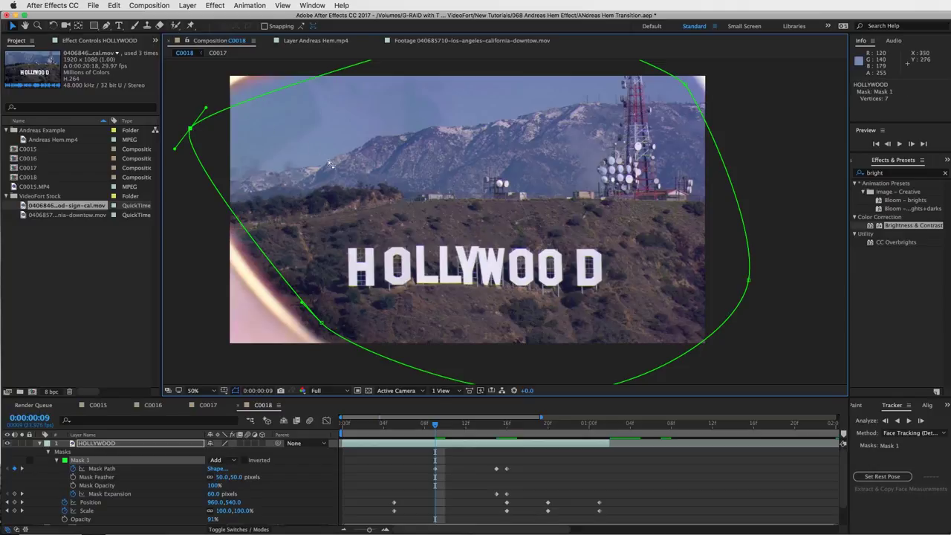
- Compare the mask with the lens frame by frame up to 0:00:00:16, and move the upper-left vertex further inward at 0:00:00:09
{"action": "key", "text": "Page_Down"}
{"action": "key", "text": "Page_Down"}
{"action": "key", "text": "Page_Down"}
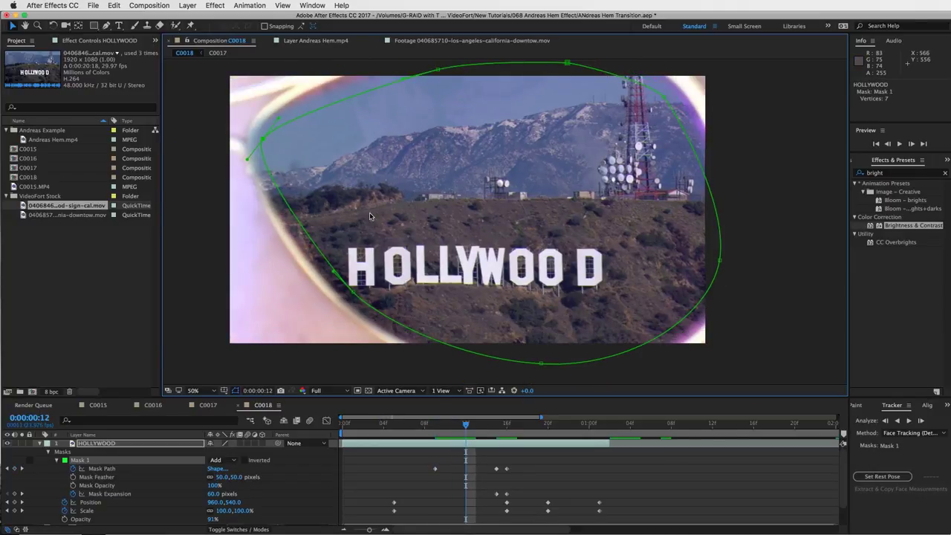
{"action": "key", "text": "Page_Down"}
{"action": "key", "text": "Page_Down"}
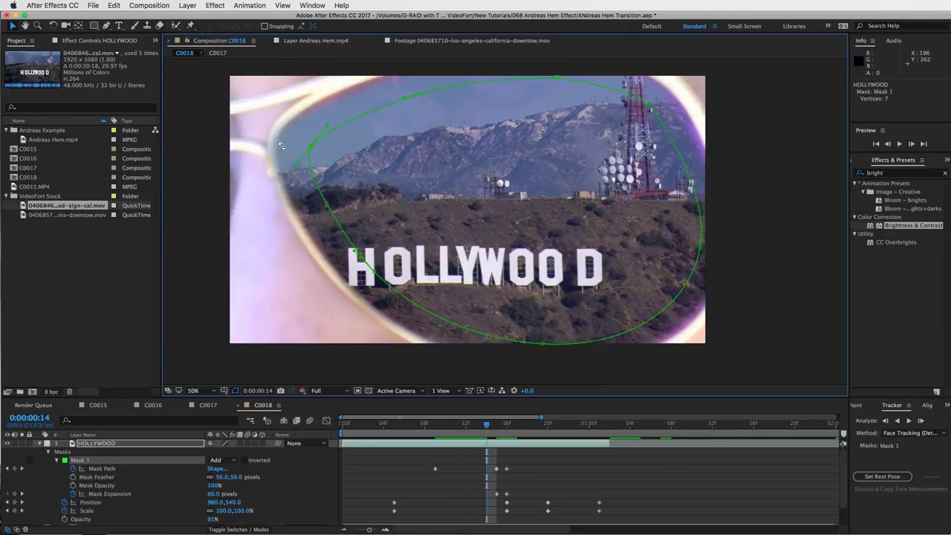
{"action": "key", "text": "Page_Down"}
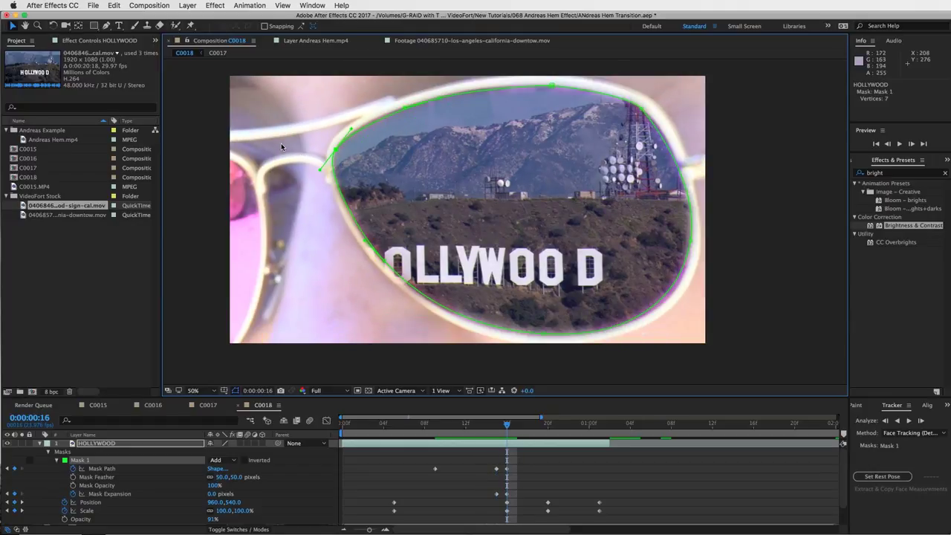
{"action": "key", "text": "Page_Up"}
{"action": "key", "text": "Page_Up"}
{"action": "key", "text": "Page_Up"}
{"action": "key", "text": "Page_Up"}
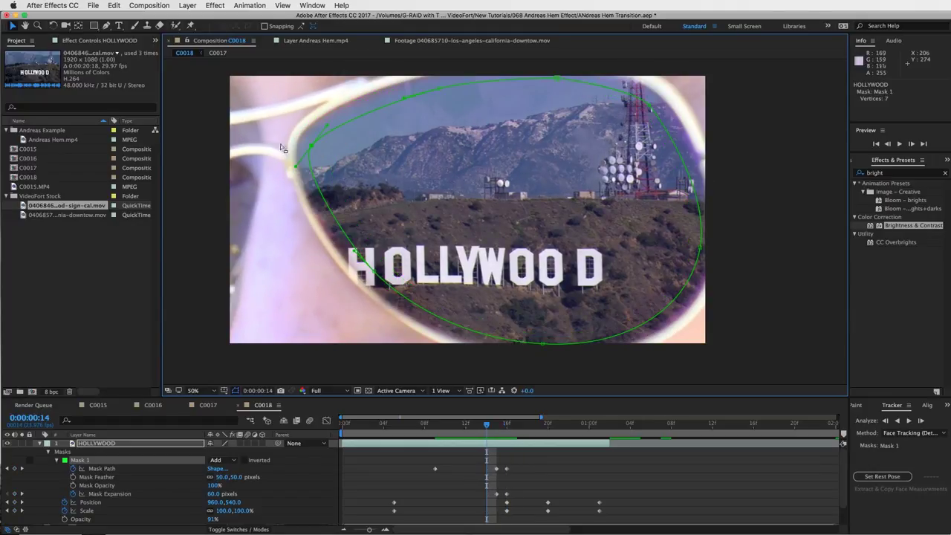
{"action": "key", "text": "Page_Up"}
{"action": "key", "text": "Page_Up"}
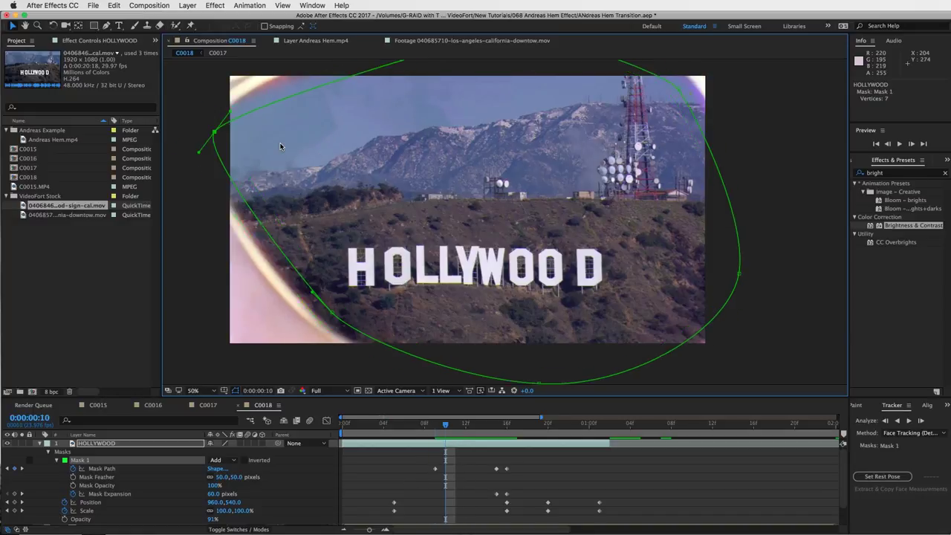
{"action": "key", "text": "Page_Down"}
{"action": "key", "text": "Page_Up"}
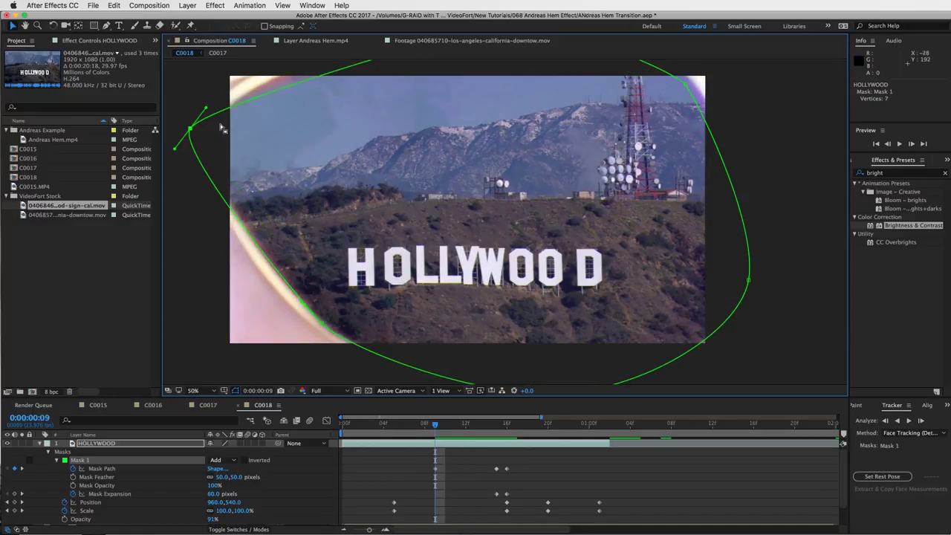
{"action": "left_click_drag", "start_coordinate": [189, 129], "coordinate": [202, 131]}
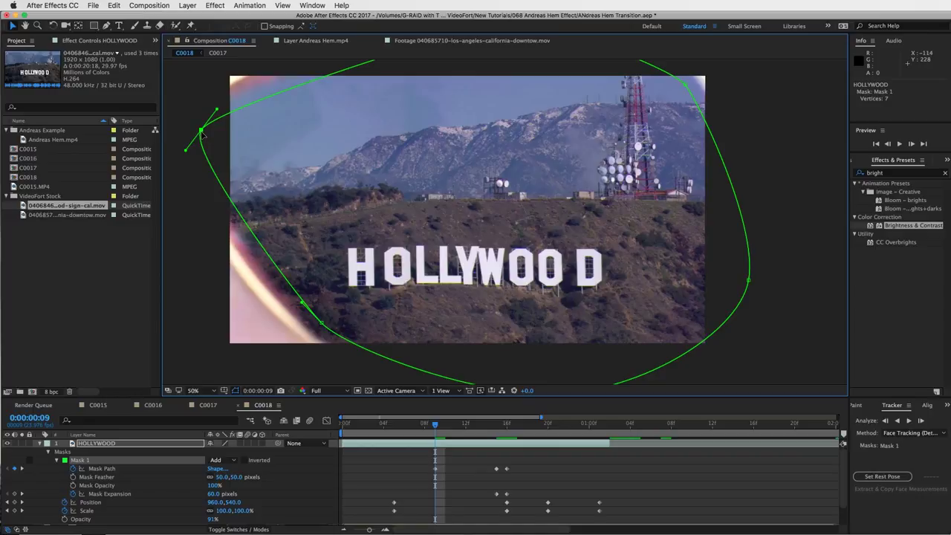
- Recheck the mask's fit through 0:00:00:12, and shift the upper-left vertex slightly up and inward at 0:00:00:09
{"action": "key", "text": "Page_Down"}
{"action": "key", "text": "Page_Down"}
{"action": "key", "text": "Page_Down"}
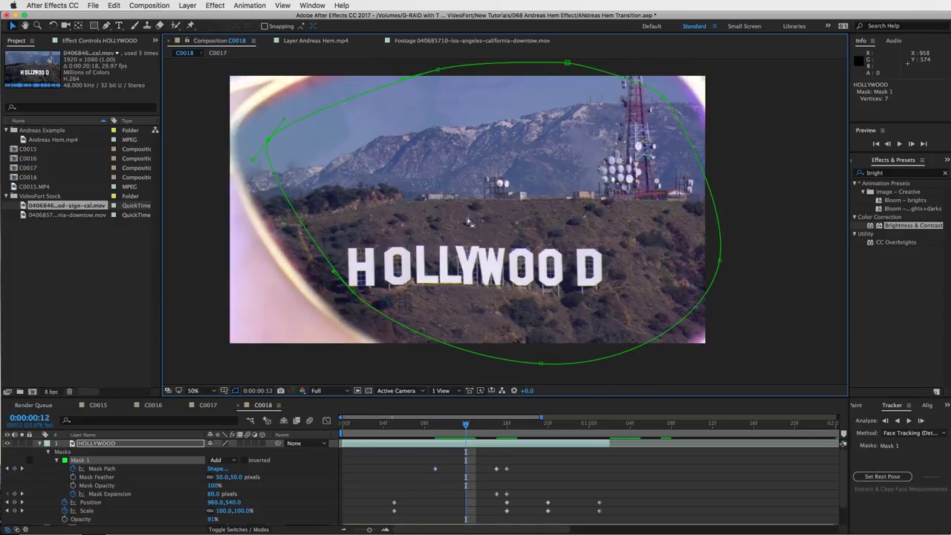
{"action": "key", "text": "Page_Up"}
{"action": "key", "text": "Page_Up"}
{"action": "key", "text": "Page_Up"}
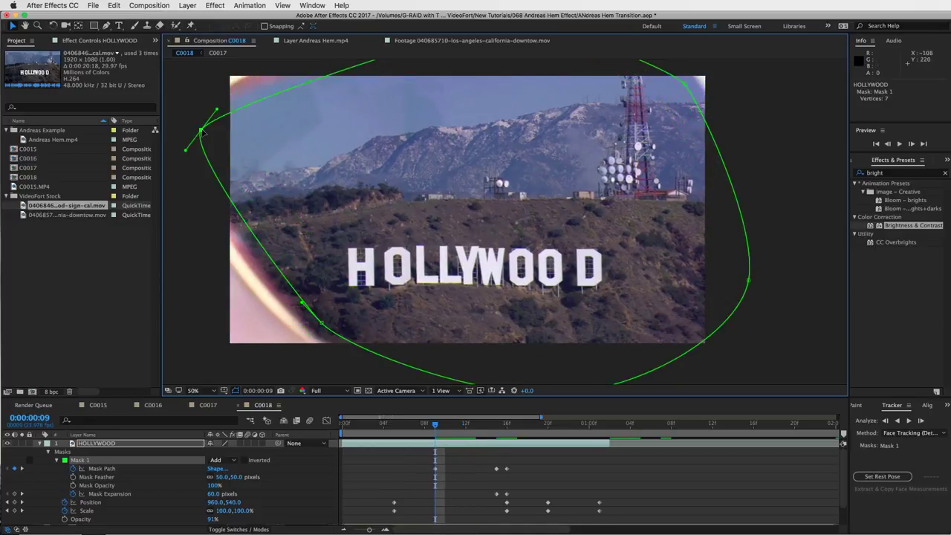
{"action": "left_click_drag", "start_coordinate": [201, 130], "coordinate": [210, 127]}
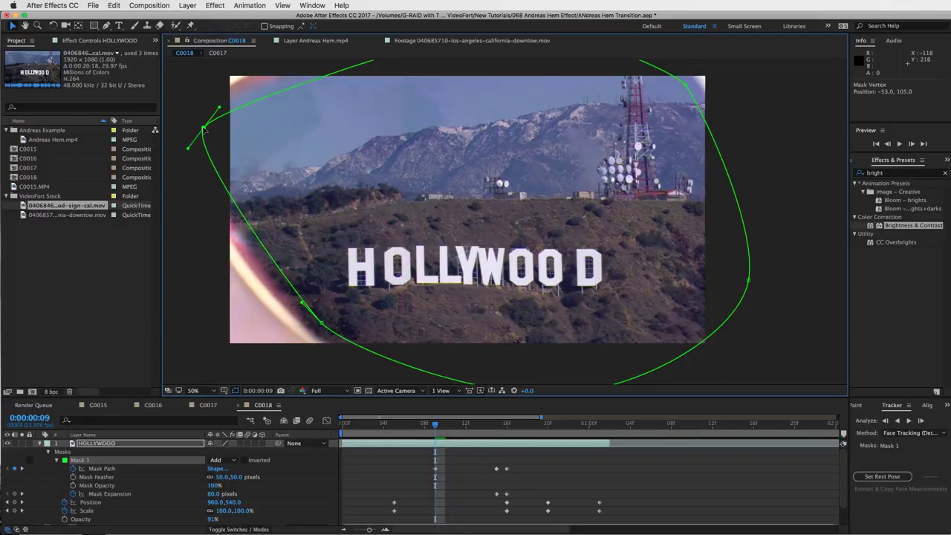
- Compare Mask 1's edge with the lens frame by frame over the frames following 0:00:00:09
{"action": "key", "text": "Page_Down"}
{"action": "key", "text": "Page_Down"}
{"action": "key", "text": "Page_Down"}
{"action": "key", "text": "Page_Down"}
{"action": "key", "text": "Page_Down"}
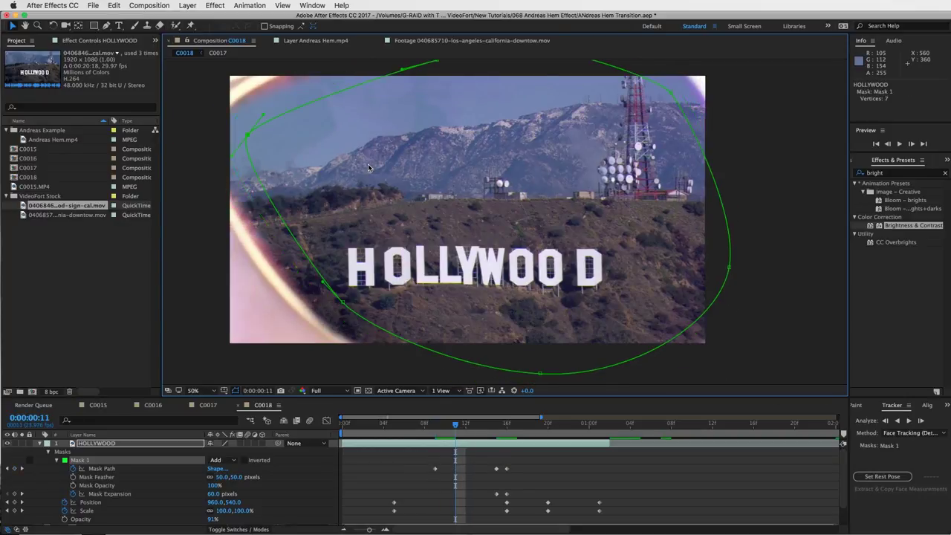
{"action": "key", "text": "Page_Up"}
{"action": "key", "text": "Page_Up"}
{"action": "key", "text": "Page_Up"}
{"action": "key", "text": "Page_Up"}
{"action": "key", "text": "Page_Up"}
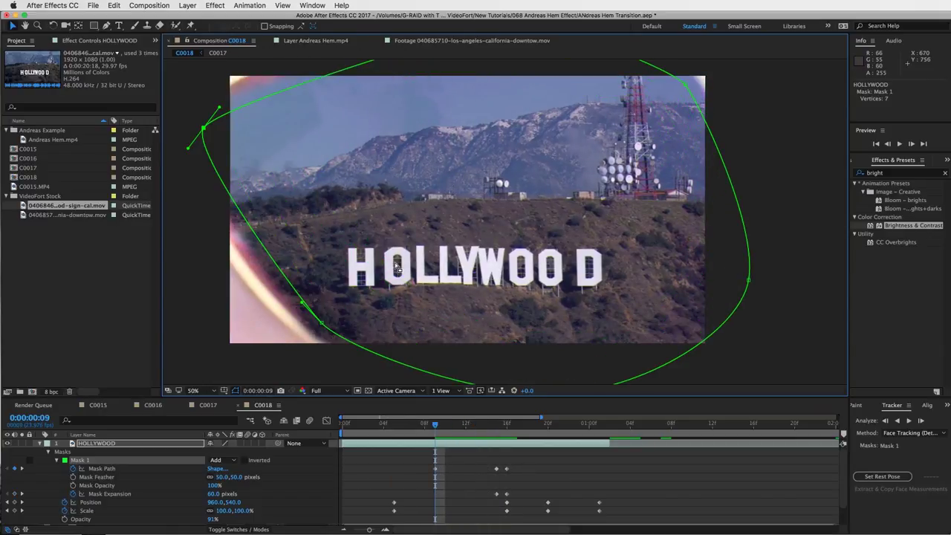
- At 0:00:00:05, move Mask 1's lower-left, upper-left, upper-right and right vertices outward so the mask clears the whole frame
{"action": "key", "text": "Page_Up"}
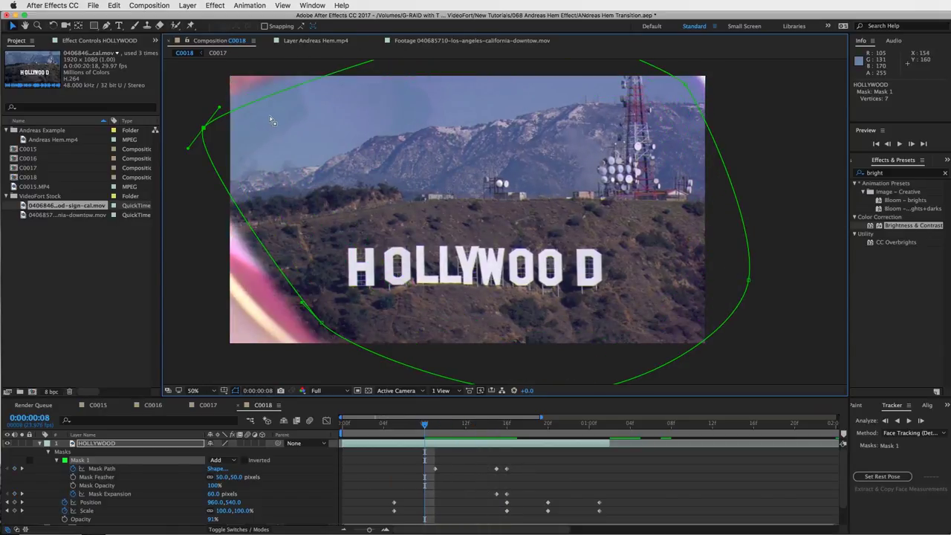
{"action": "key", "text": "Page_Up"}
{"action": "key", "text": "Page_Up"}
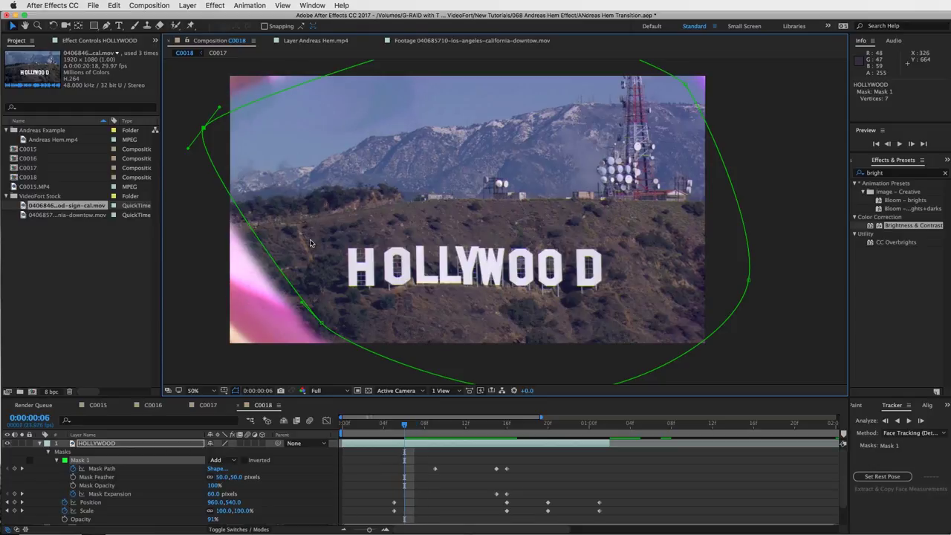
{"action": "key", "text": "Page_Up"}
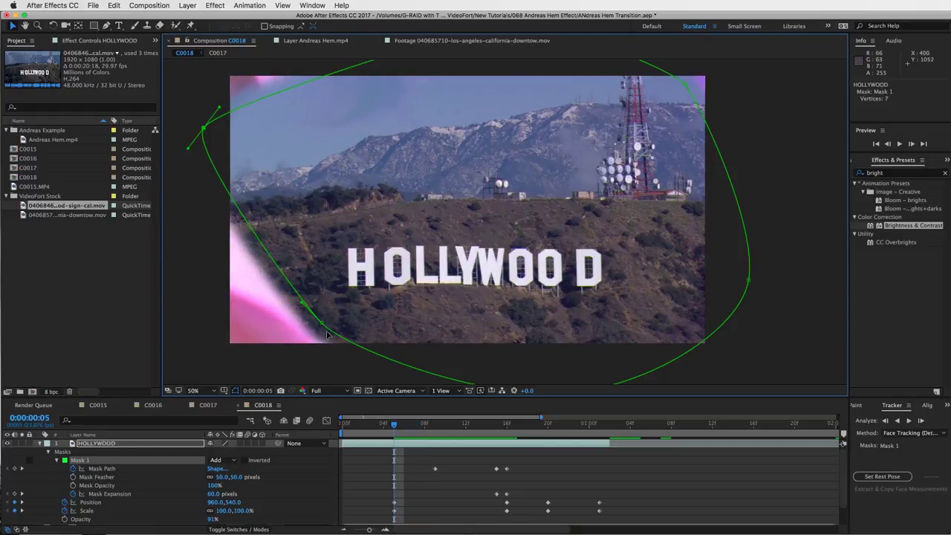
{"action": "left_click_drag", "start_coordinate": [321, 324], "coordinate": [234, 367]}
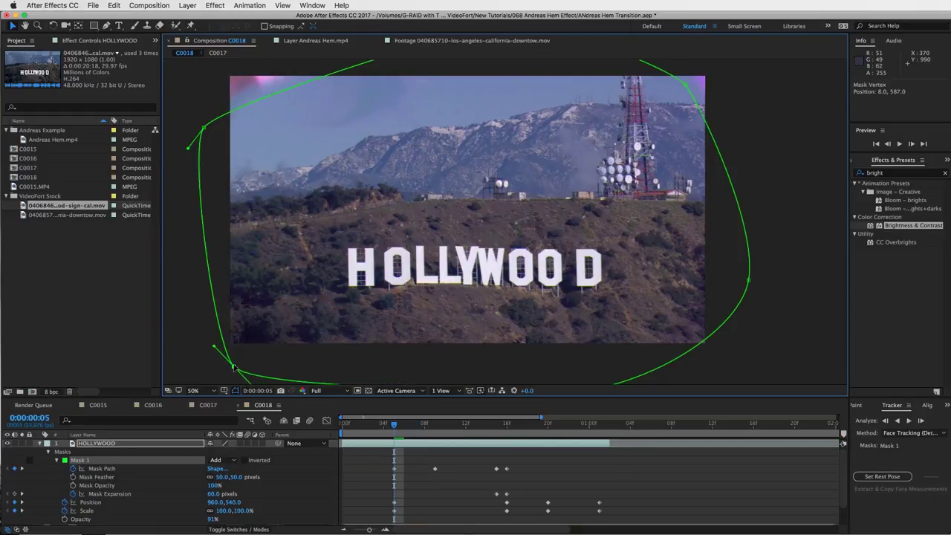
{"action": "left_click_drag", "start_coordinate": [202, 128], "coordinate": [189, 79]}
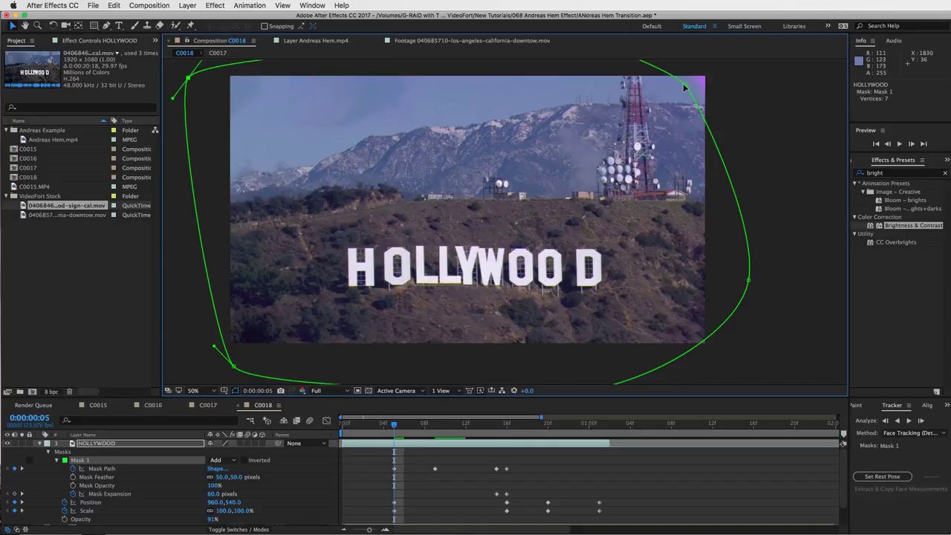
{"action": "left_click_drag", "start_coordinate": [683, 83], "coordinate": [724, 72]}
{"action": "left_click", "coordinate": [748, 279]}
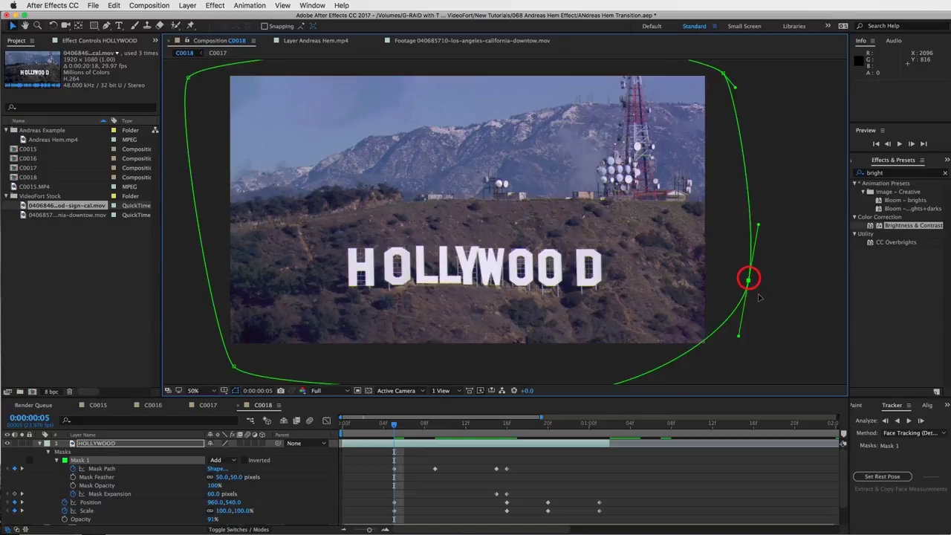
{"action": "left_click_drag", "start_coordinate": [749, 279], "coordinate": [790, 322]}
- Check the mask from 0:00:00:05 to 0:00:00:09, and reshape the curve at its lower-left vertex at 0:00:00:07 to follow the lens
{"action": "key", "text": "Page_Down"}
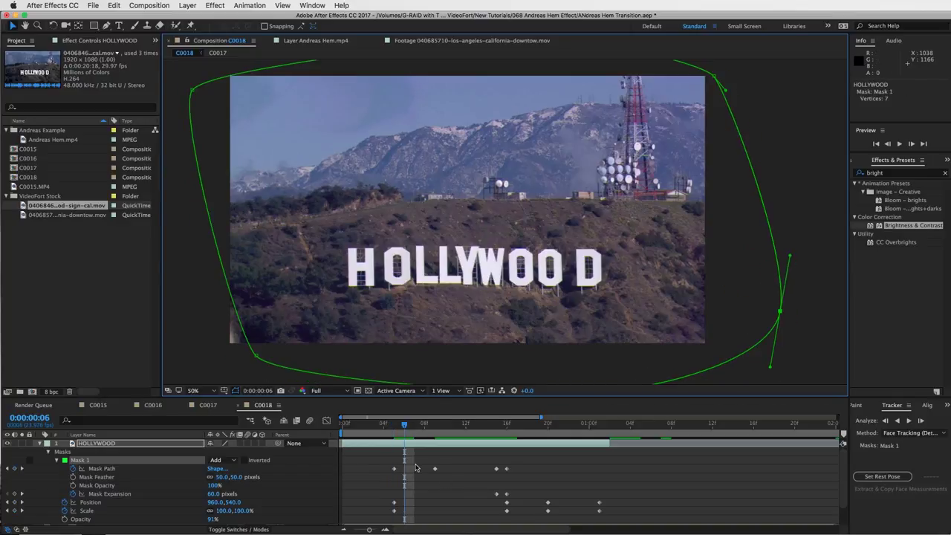
{"action": "key", "text": "Page_Down"}
{"action": "key", "text": "Page_Down"}
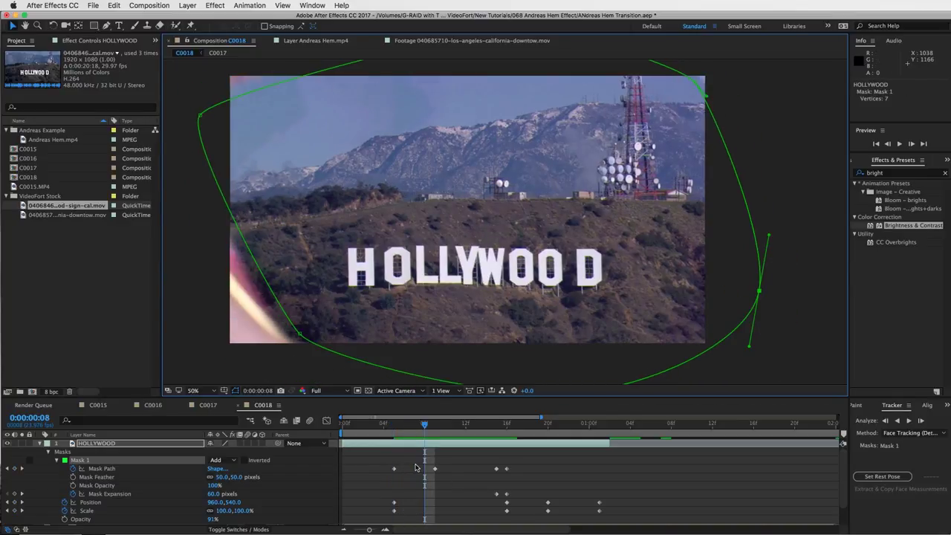
{"action": "key", "text": "Page_Down"}
{"action": "key", "text": "Page_Up"}
{"action": "key", "text": "Page_Up"}
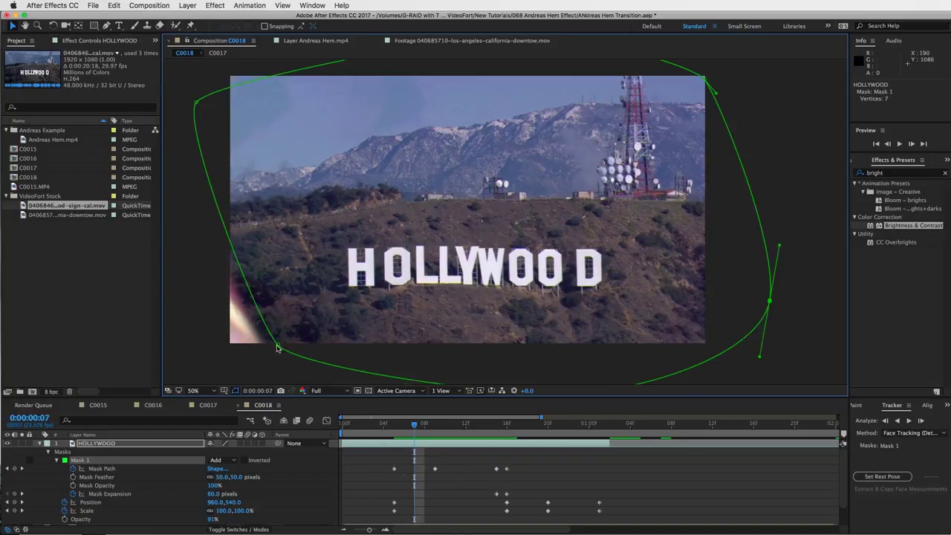
{"action": "left_click_drag", "start_coordinate": [278, 345], "coordinate": [227, 300]}
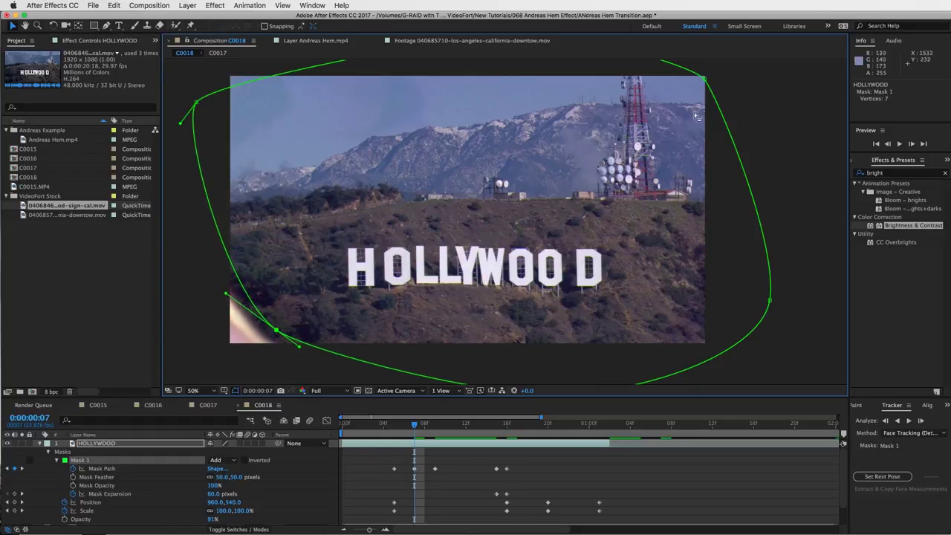
- Compare Mask 1 with the lens frame by frame from 0:00:00:07 through 0:00:00:14 and back to 0:00:00:09
{"action": "key", "text": "Page_Down"}
{"action": "key", "text": "Page_Down"}
{"action": "key", "text": "Page_Down"}
{"action": "key", "text": "Page_Down"}
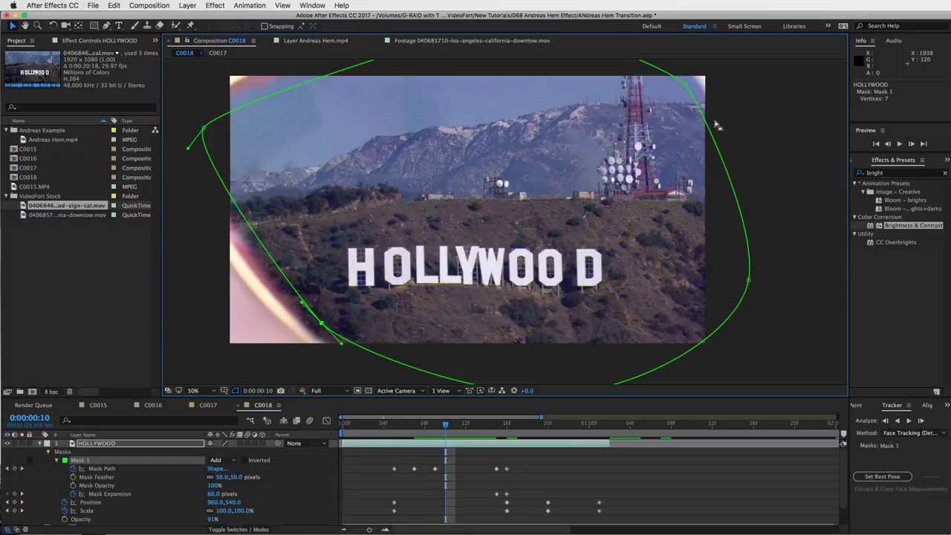
{"action": "key", "text": "Page_Down"}
{"action": "key", "text": "Page_Down"}
{"action": "key", "text": "Page_Down"}
{"action": "key", "text": "Page_Down"}
{"action": "key", "text": "Page_Down"}
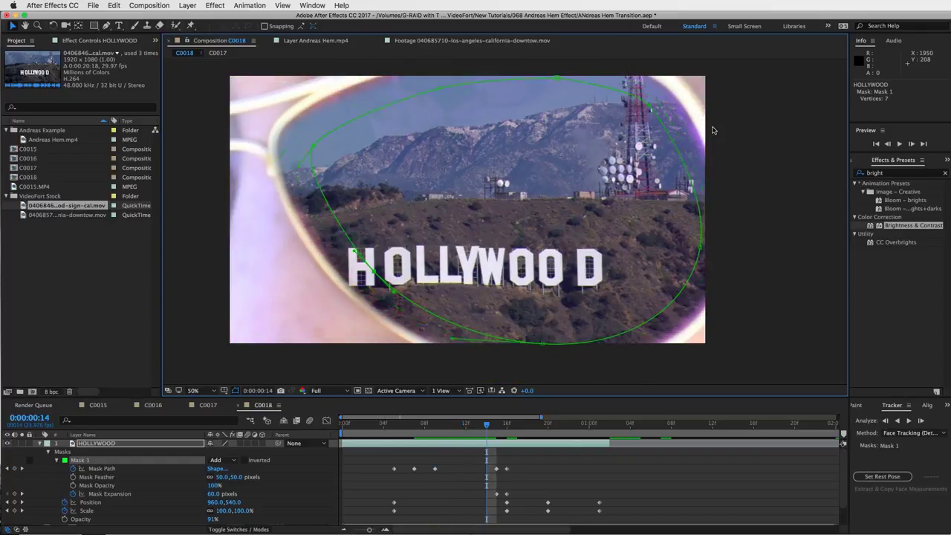
{"action": "key", "text": "Page_Up"}
{"action": "key", "text": "Page_Up"}
{"action": "key", "text": "Page_Up"}
{"action": "key", "text": "Page_Up"}
{"action": "key", "text": "Page_Up"}
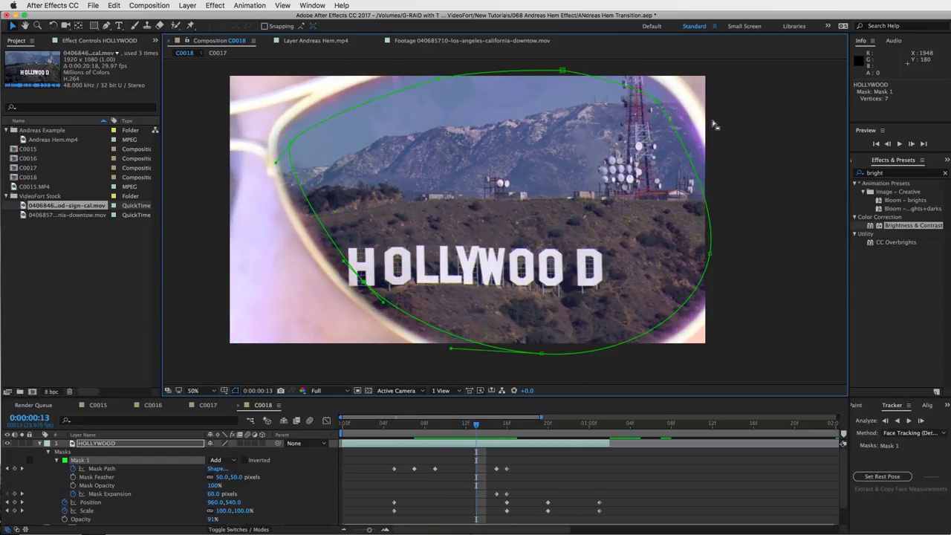
{"action": "key", "text": "Page_Up"}
{"action": "key", "text": "Page_Up"}
{"action": "key", "text": "Page_Up"}
{"action": "key", "text": "Page_Up"}
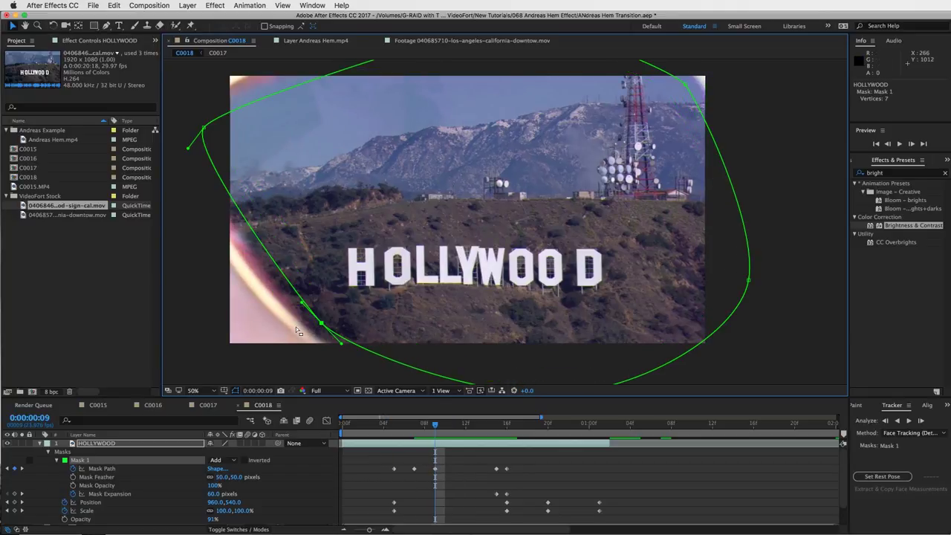
- At 0:00:00:09, pull the curve handles of Mask 1's lower-left and upper-left vertices outward to round its edge along the lens
{"action": "key", "text": "Page_Down"}
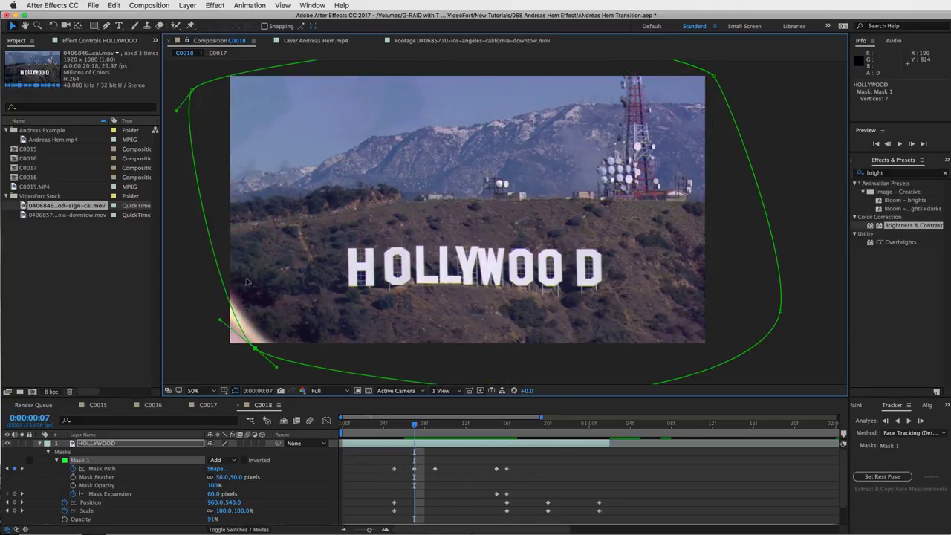
{"action": "key", "text": "Page_Down"}
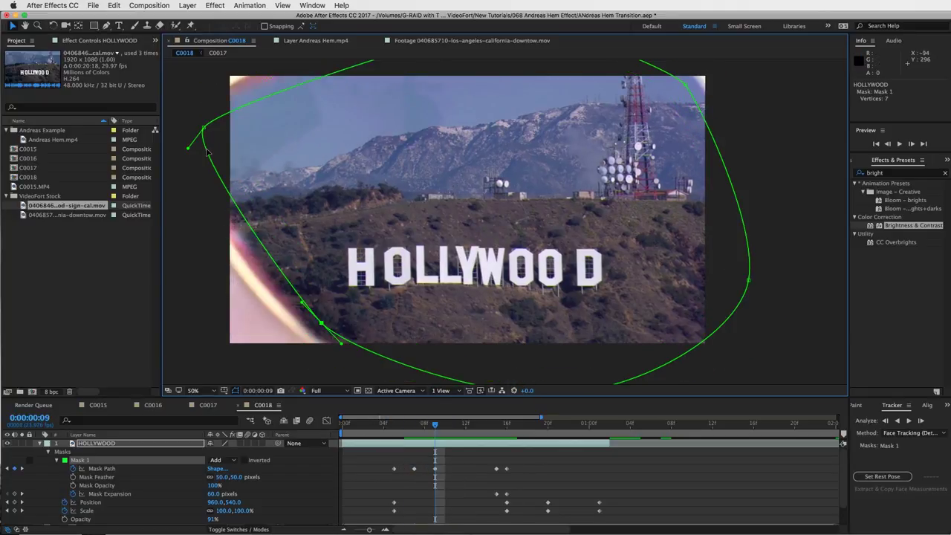
{"action": "key", "text": "Page_Up"}
{"action": "key", "text": "Page_Down"}
{"action": "left_click_drag", "start_coordinate": [301, 303], "coordinate": [280, 292]}
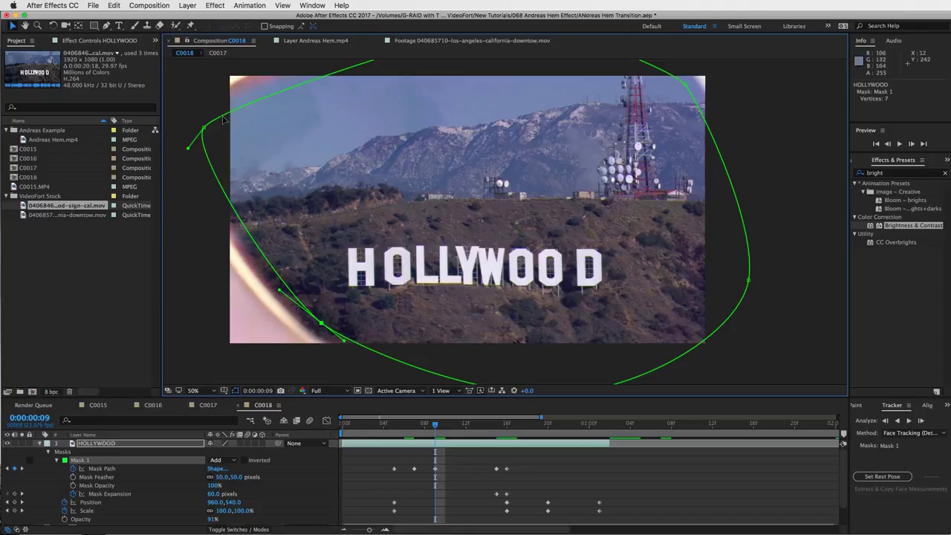
{"action": "left_click", "coordinate": [203, 129]}
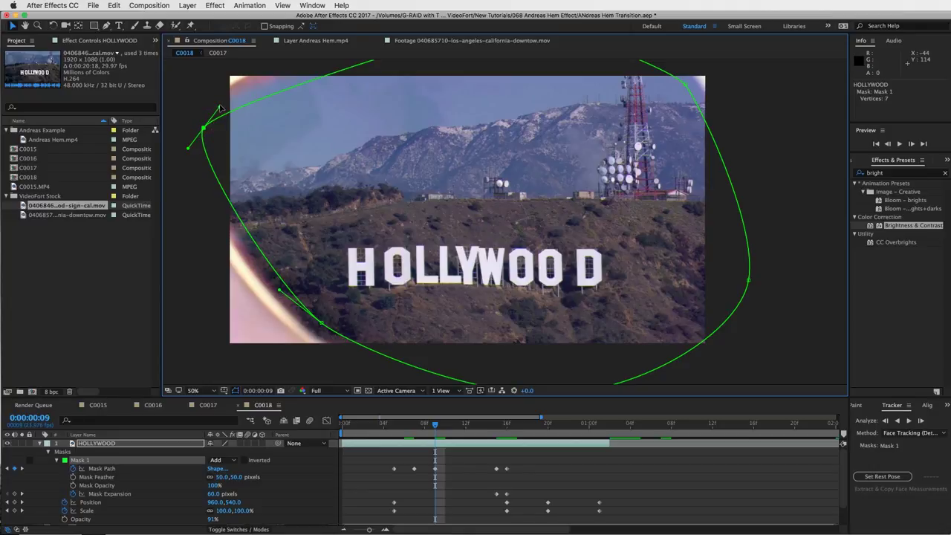
{"action": "left_click_drag", "start_coordinate": [221, 106], "coordinate": [229, 93]}
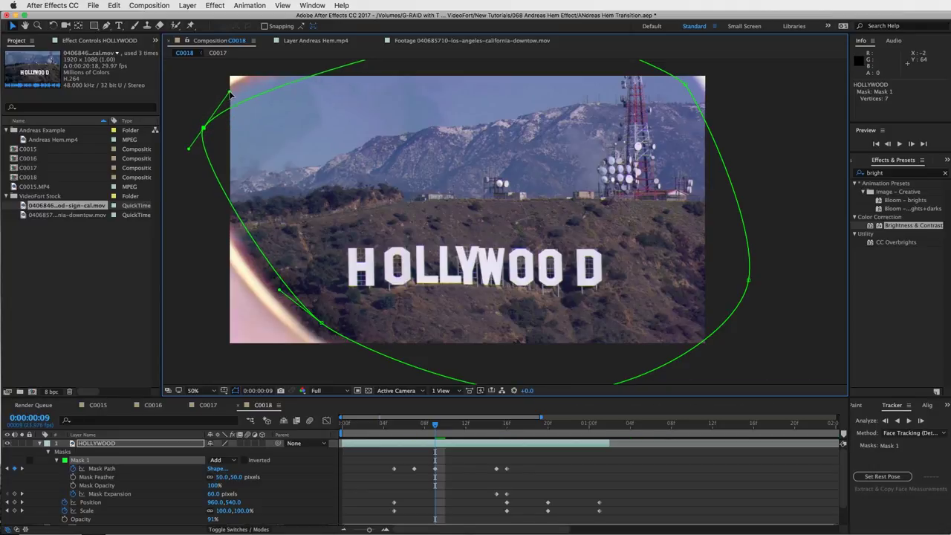
- Preview the mask animation, deselect the layer, and check the lens edge frame by frame from 0:00:00:05 to 0:00:00:09
{"action": "key", "text": "space"}
{"action": "key", "text": "space"}
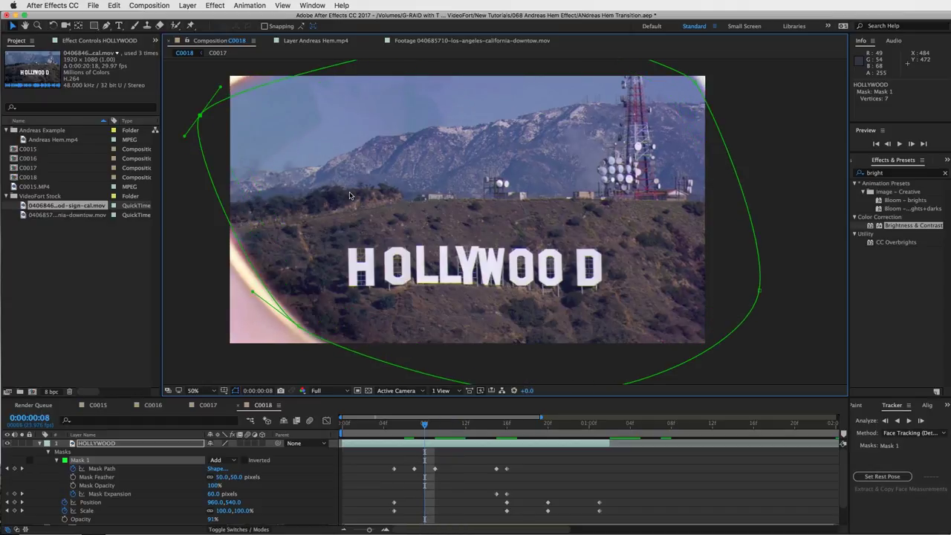
{"action": "key", "text": "Page_Up"}
{"action": "key", "text": "Page_Up"}
{"action": "key", "text": "Page_Up"}
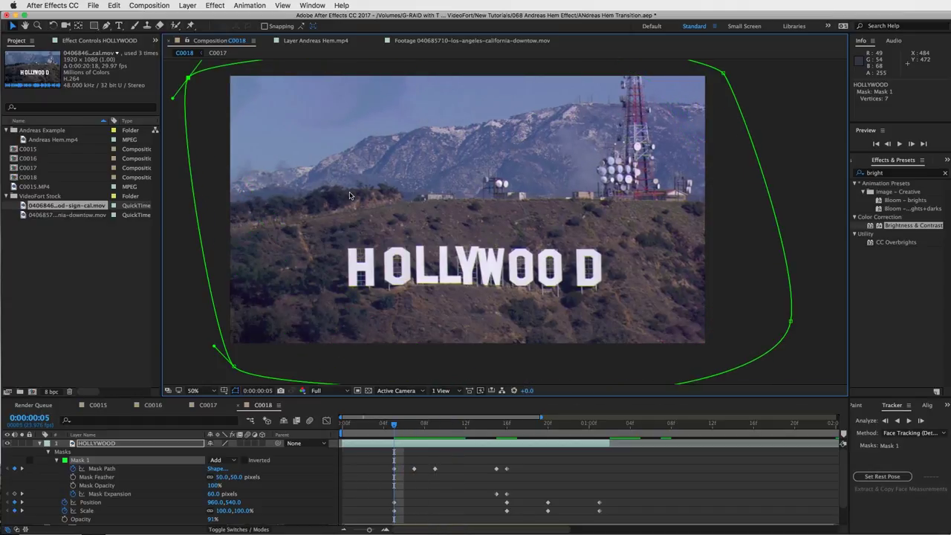
{"action": "left_click", "coordinate": [434, 491]}
{"action": "key", "text": "Page_Down"}
{"action": "key", "text": "Page_Down"}
{"action": "key", "text": "Page_Down"}
{"action": "key", "text": "Page_Down"}
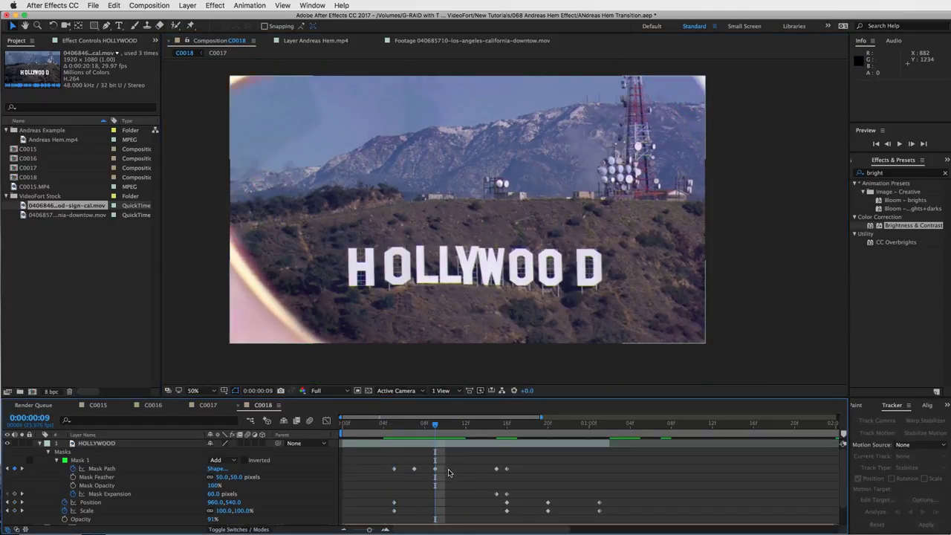
- Review the complete zoom-out transition in playback, and return to 0:00:00:04
{"action": "left_click_drag", "start_coordinate": [446, 437], "coordinate": [501, 440]}
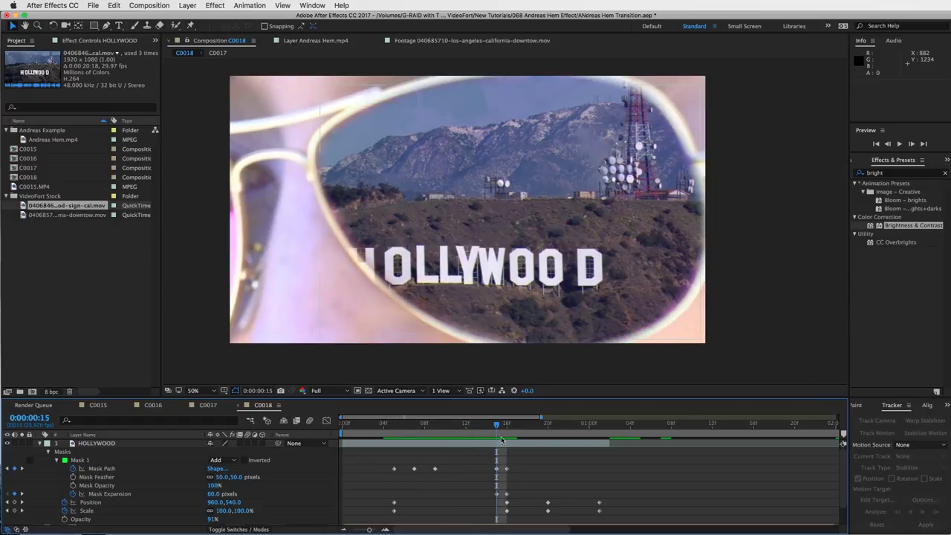
{"action": "key", "text": "space"}
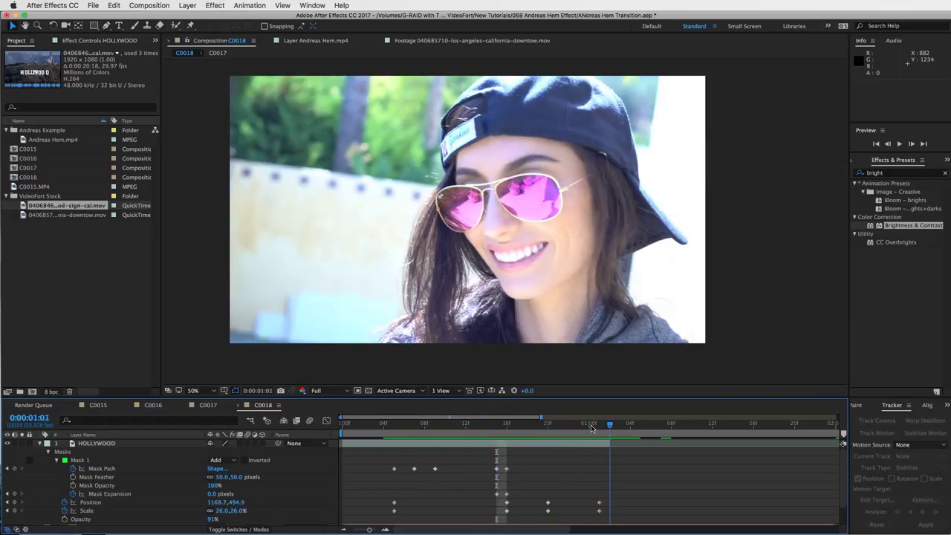
{"action": "left_click_drag", "start_coordinate": [497, 429], "coordinate": [385, 432]}
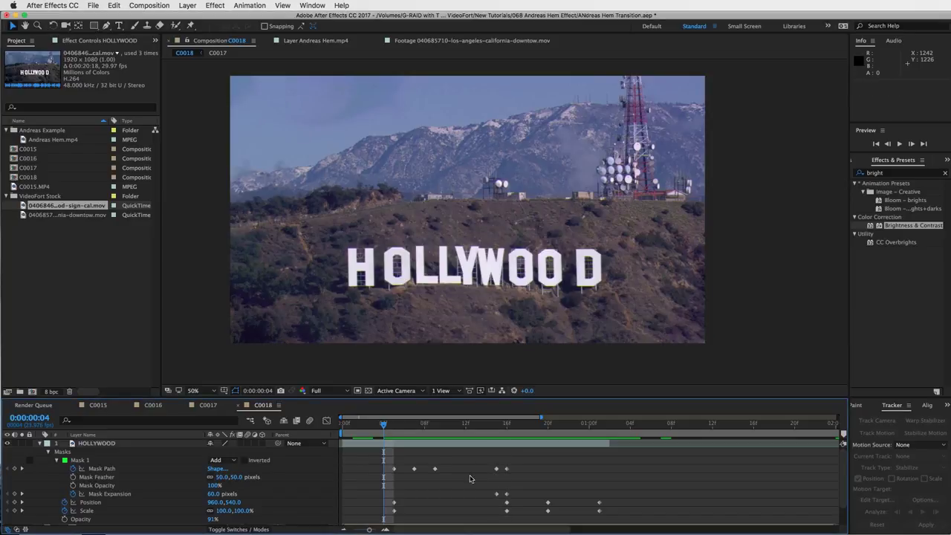
- Apply the Tritone effect to the HOLLYWOOD layer, viewing the sunglasses at 0:00:00:21
{"action": "left_click", "coordinate": [457, 444]}
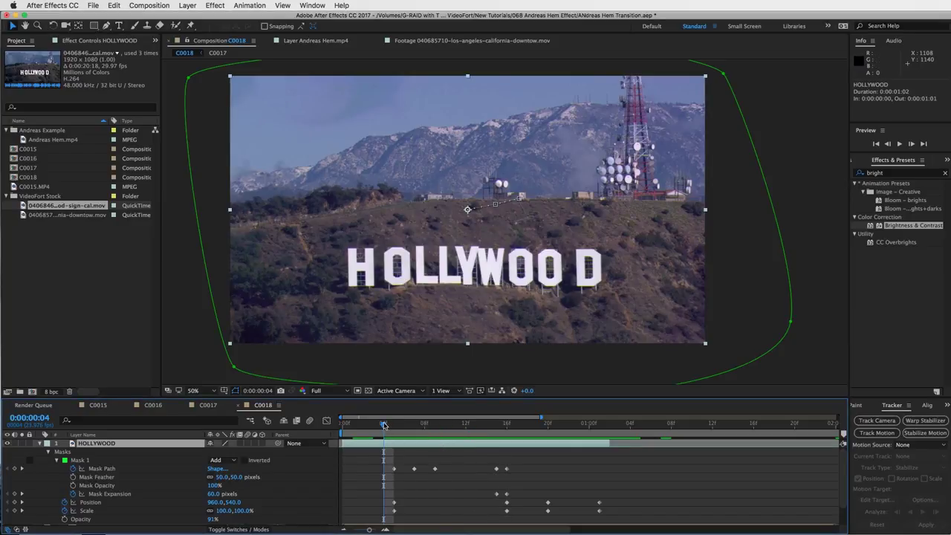
{"action": "left_click", "coordinate": [391, 424]}
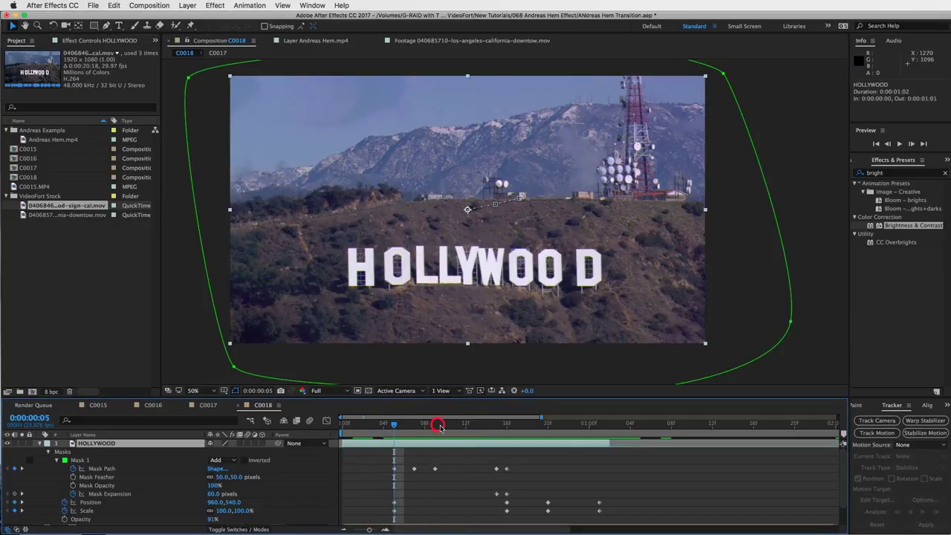
{"action": "left_click_drag", "start_coordinate": [440, 428], "coordinate": [559, 428]}
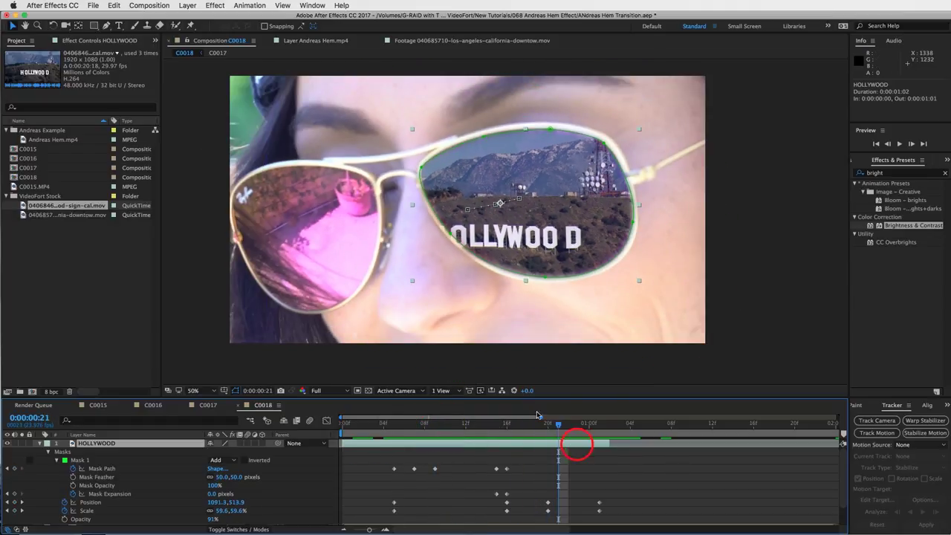
{"action": "left_click", "coordinate": [96, 40]}
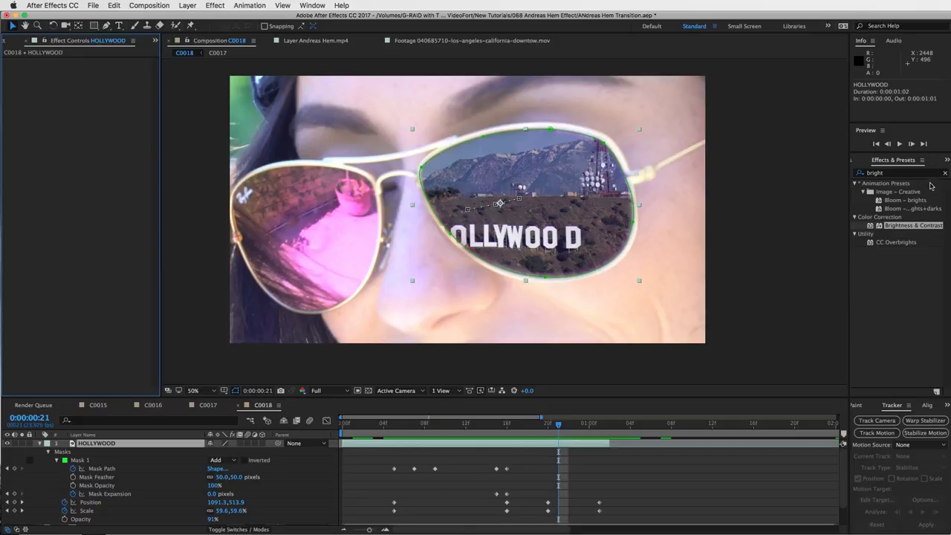
{"action": "double_click", "coordinate": [894, 172]}
{"action": "type", "text": "tri"}
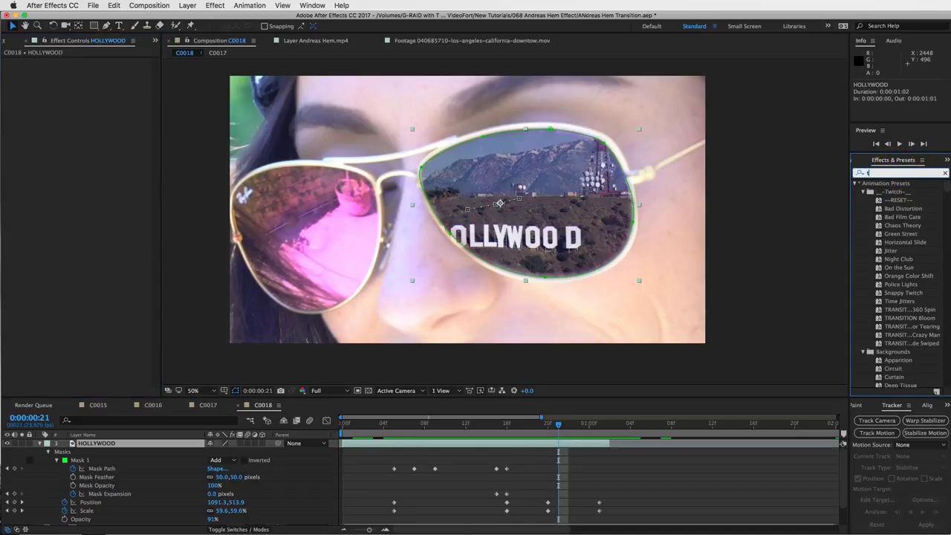
{"action": "type", "text": "to"}
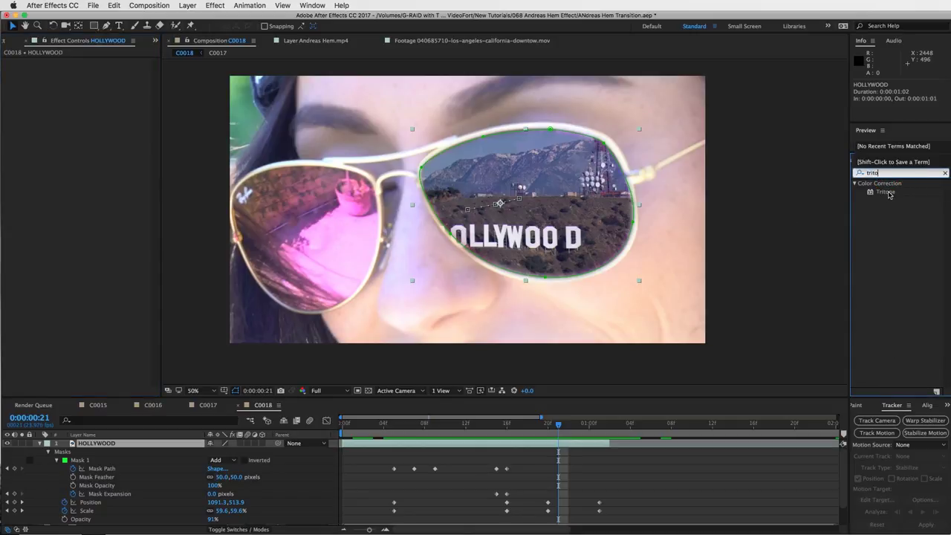
{"action": "left_click_drag", "start_coordinate": [890, 195], "coordinate": [458, 182]}
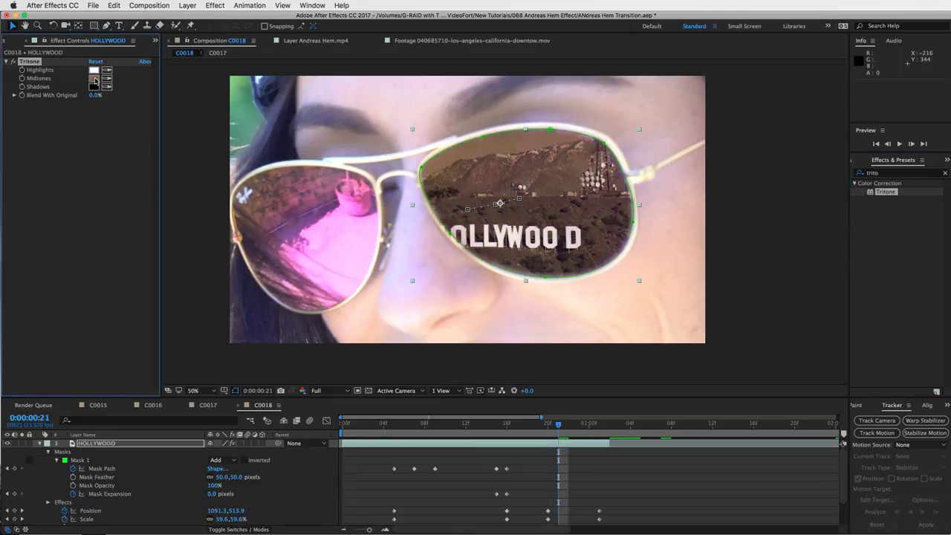
- Change the Tritone midtones on the HOLLYWOOD layer to a magenta-purple that resembles the lens tint
{"action": "left_click", "coordinate": [94, 79]}
{"action": "left_click", "coordinate": [307, 370]}
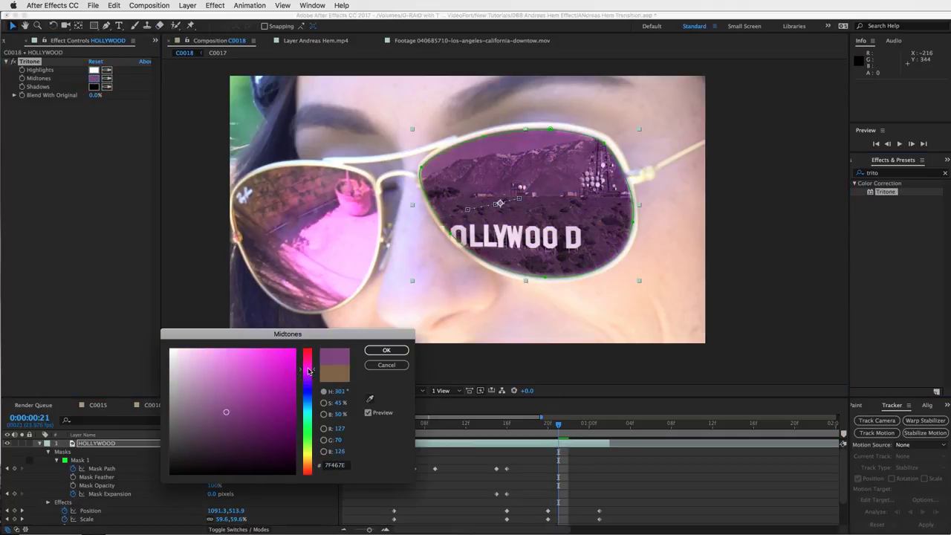
{"action": "left_click", "coordinate": [241, 412]}
{"action": "left_click", "coordinate": [386, 350]}
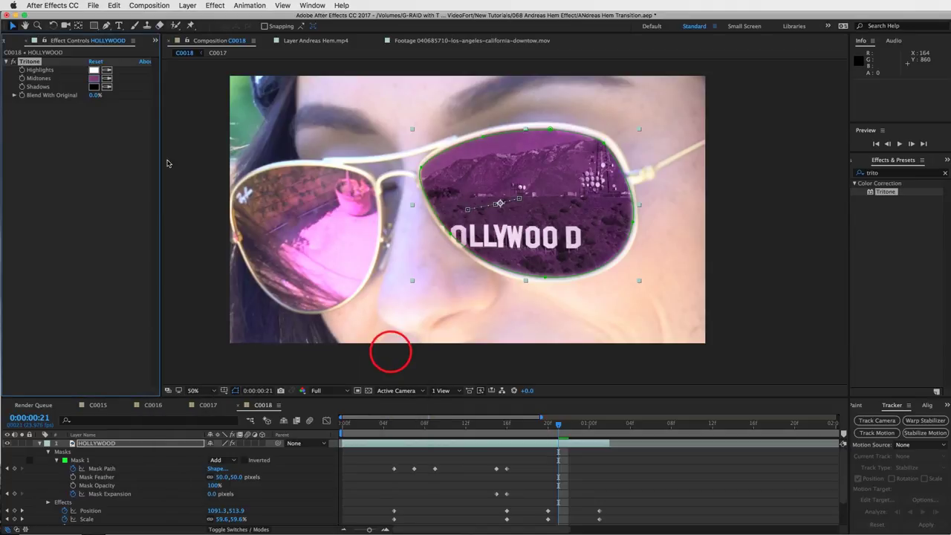
- Set the Tritone shadows color to dark purple 31003D
{"action": "left_click", "coordinate": [95, 88]}
{"action": "left_click", "coordinate": [307, 374]}
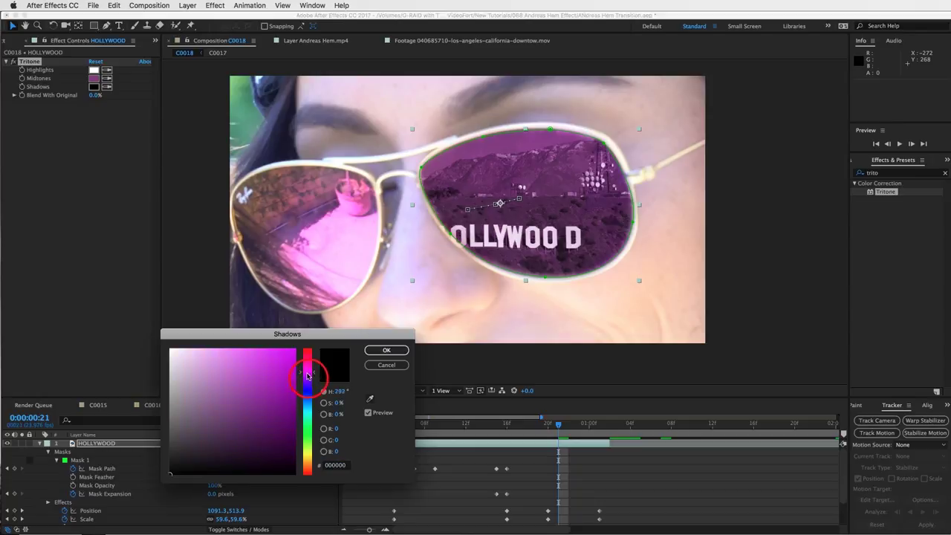
{"action": "left_click_drag", "start_coordinate": [285, 436], "coordinate": [298, 444]}
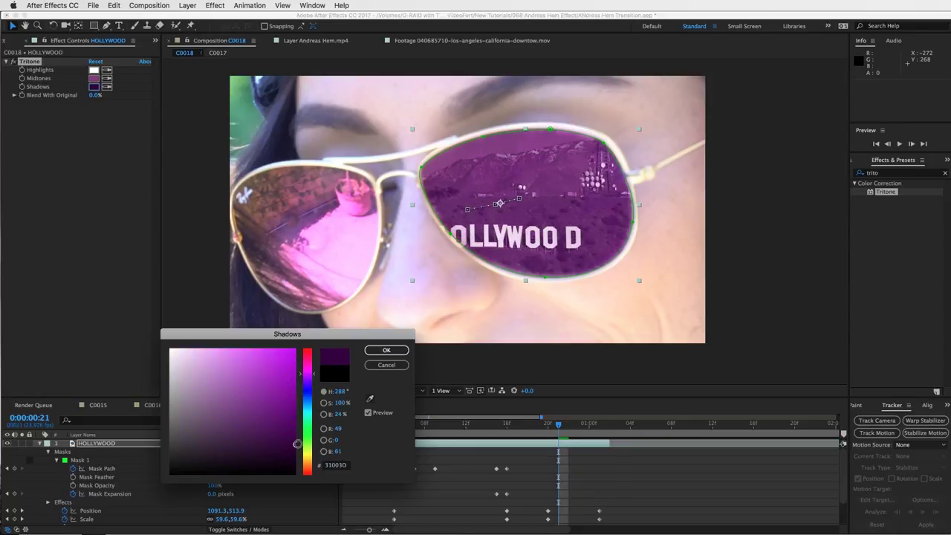
{"action": "left_click", "coordinate": [383, 350]}
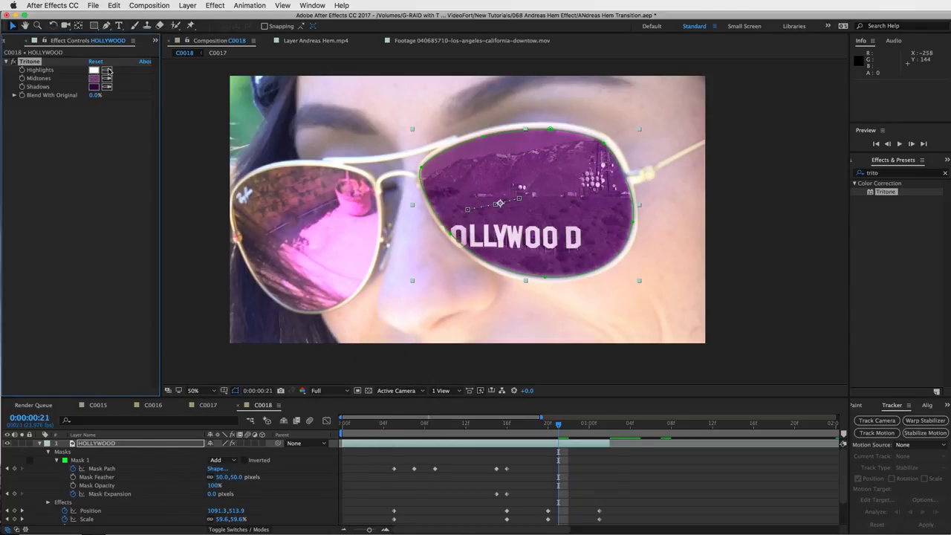
- At 0:00:00:05, keyframe the HOLLYWOOD layer's Tritone Blend With Original at 100%
{"action": "left_click_drag", "start_coordinate": [558, 425], "coordinate": [394, 424]}
{"action": "left_click", "coordinate": [409, 448]}
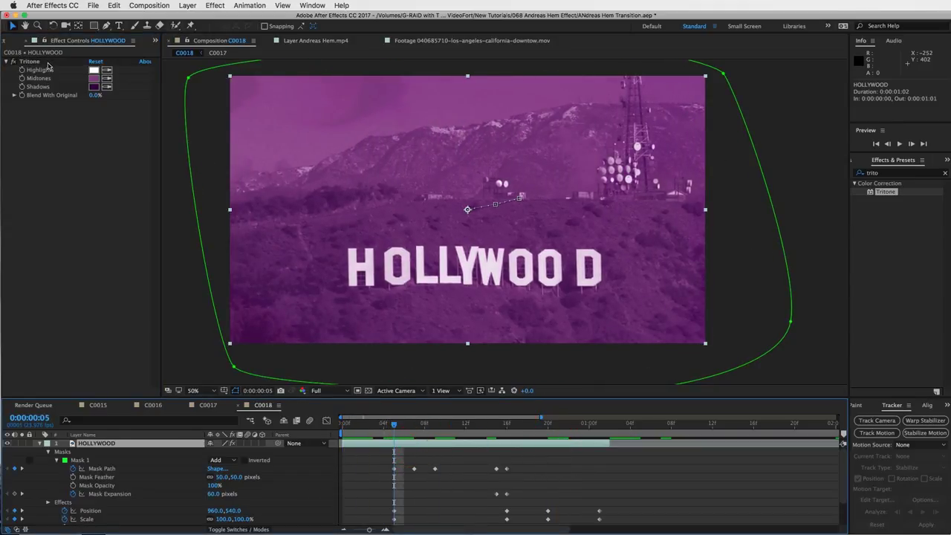
{"action": "left_click", "coordinate": [22, 94]}
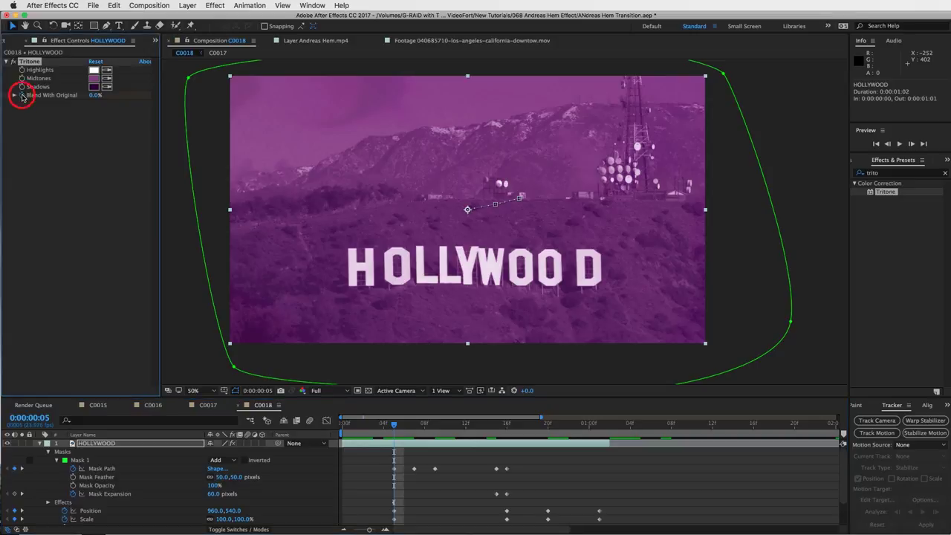
{"action": "left_click", "coordinate": [95, 95]}
{"action": "type", "text": "100"}
{"action": "key", "text": "Return"}
- At 0:00:00:15, set Tritone's Blend With Original to 0%
{"action": "left_click_drag", "start_coordinate": [395, 426], "coordinate": [498, 427]}
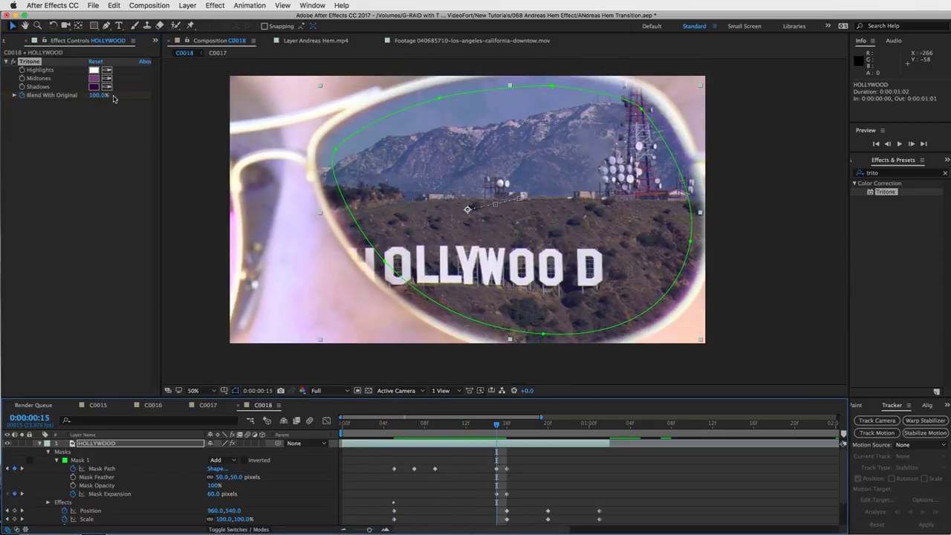
{"action": "left_click", "coordinate": [99, 96]}
{"action": "type", "text": "0"}
{"action": "key", "text": "Return"}
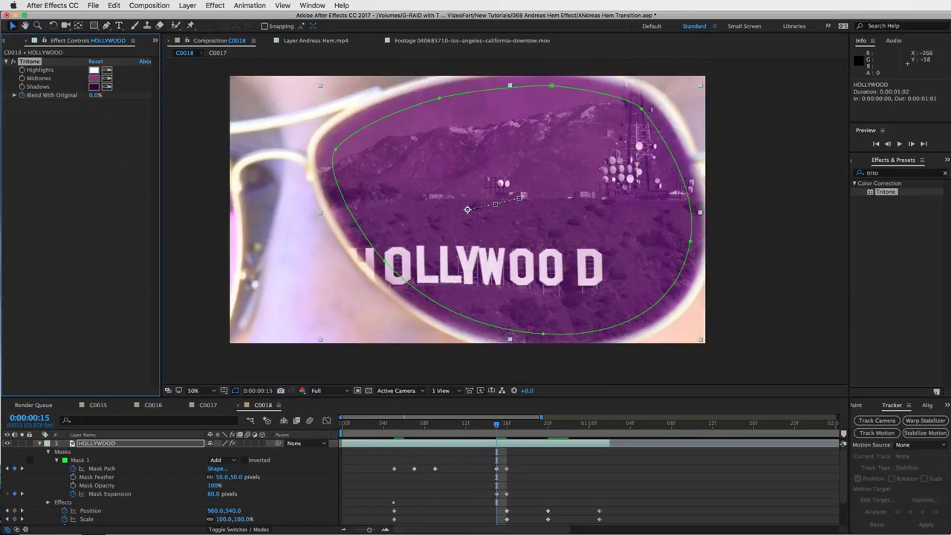
- Show the HOLLYWOOD layer's keyframed properties, preview the tint fading in, and return to 0:00:00:05
{"action": "left_click", "coordinate": [490, 443]}
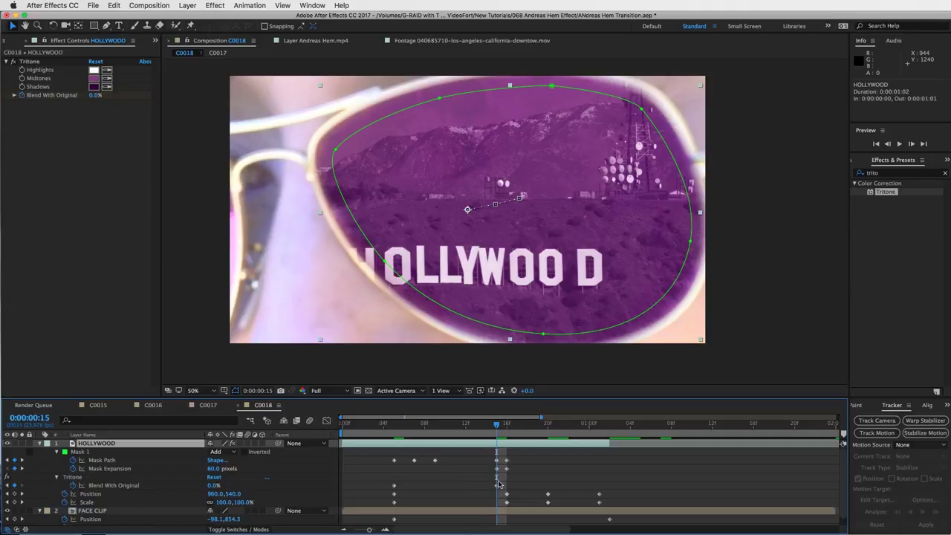
{"action": "left_click_drag", "start_coordinate": [498, 429], "coordinate": [442, 424]}
{"action": "key", "text": "space"}
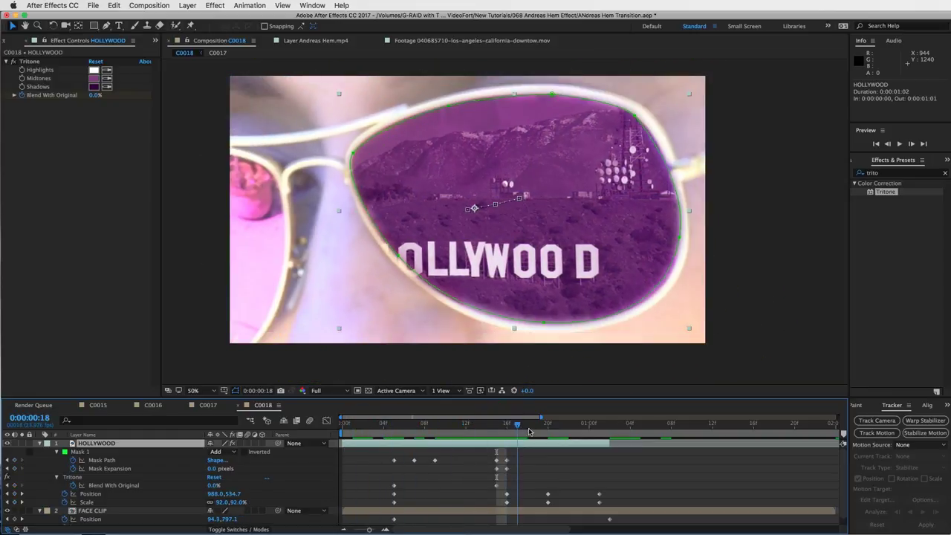
{"action": "left_click_drag", "start_coordinate": [513, 434], "coordinate": [394, 424]}
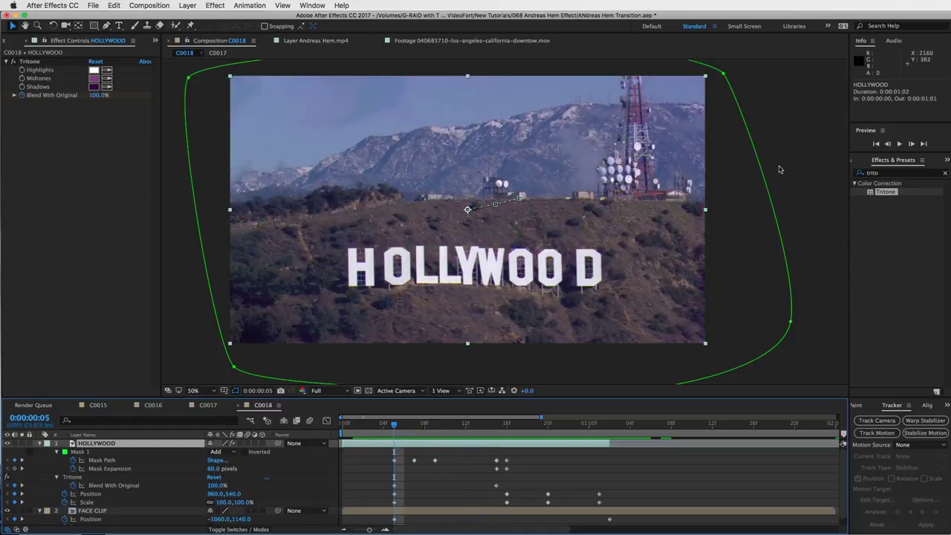
- Search the effects for "bright", apply Brightness & Contrast to the HOLLYWOOD layer, and view the lens at 0:00:01:01
{"action": "left_click", "coordinate": [946, 173]}
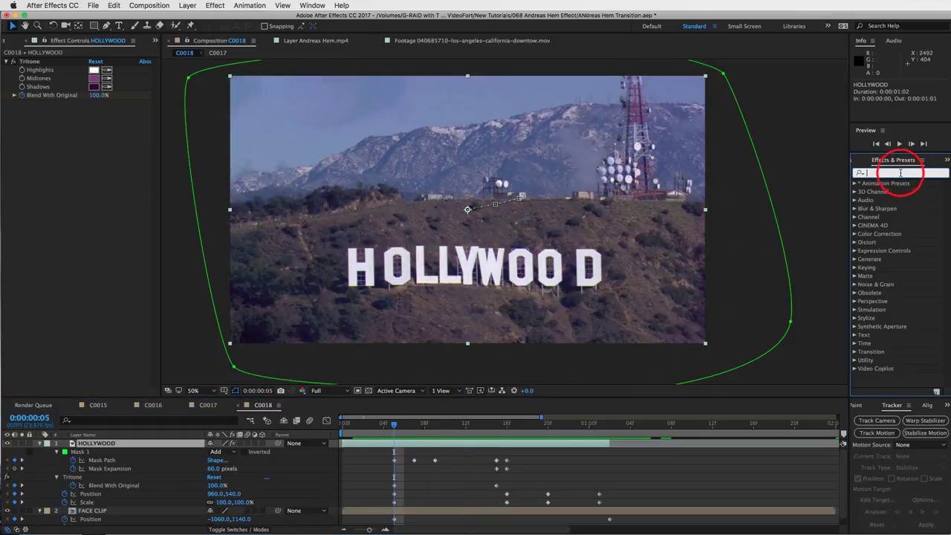
{"action": "type", "text": "bright"}
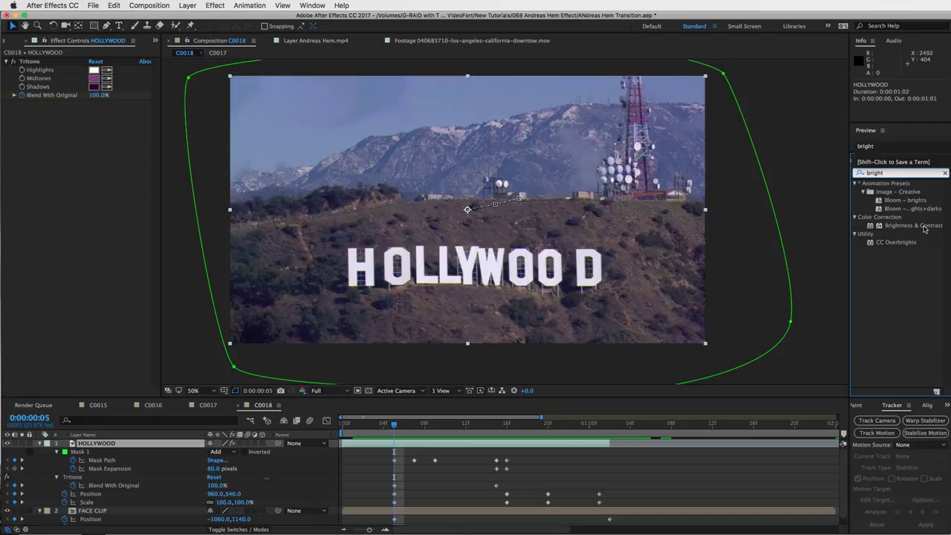
{"action": "left_click_drag", "start_coordinate": [925, 228], "coordinate": [600, 424]}
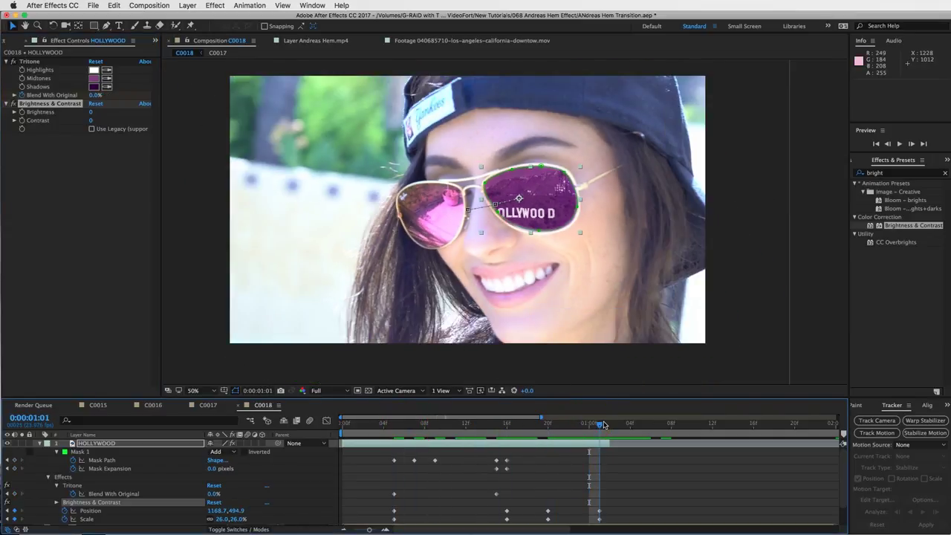
- Keyframe the HOLLYWOOD layer's Brightness at 0 at 0:00:00:05 and at 105 at 0:00:00:17
{"action": "left_click_drag", "start_coordinate": [414, 425], "coordinate": [393, 427]}
{"action": "left_click", "coordinate": [404, 440]}
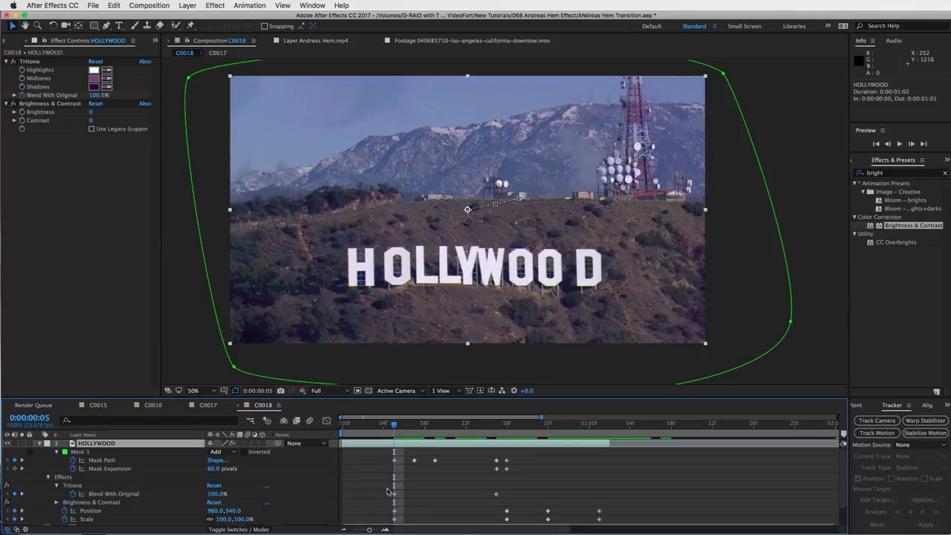
{"action": "left_click", "coordinate": [20, 110]}
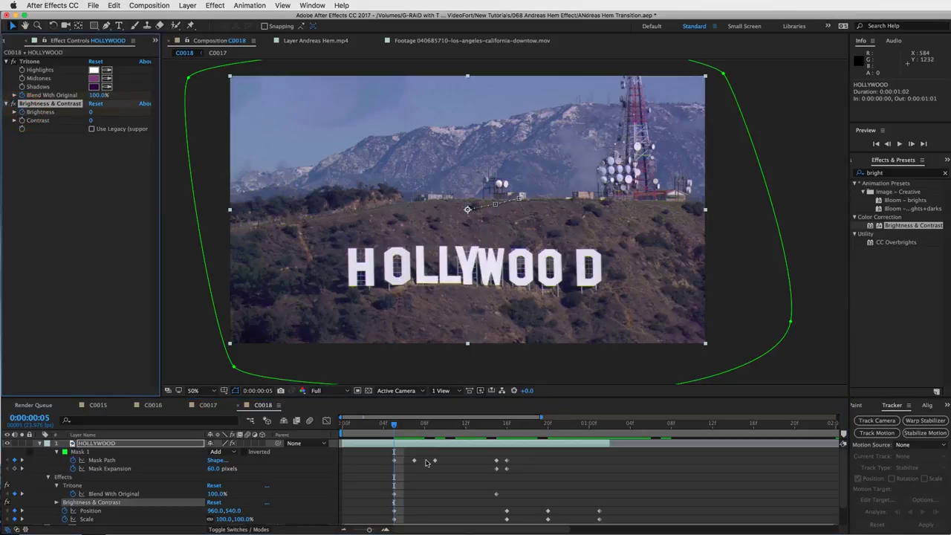
{"action": "left_click_drag", "start_coordinate": [394, 430], "coordinate": [517, 430]}
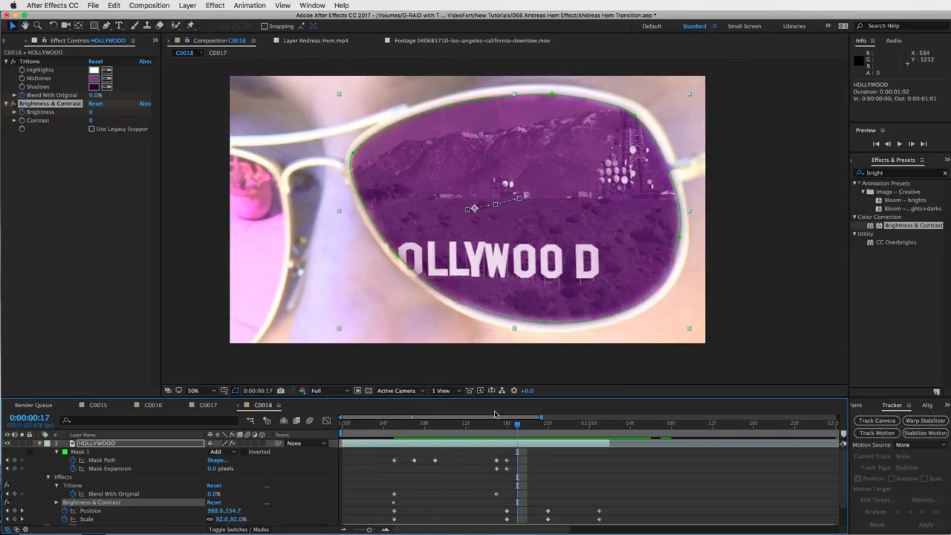
{"action": "left_click_drag", "start_coordinate": [88, 112], "coordinate": [135, 111]}
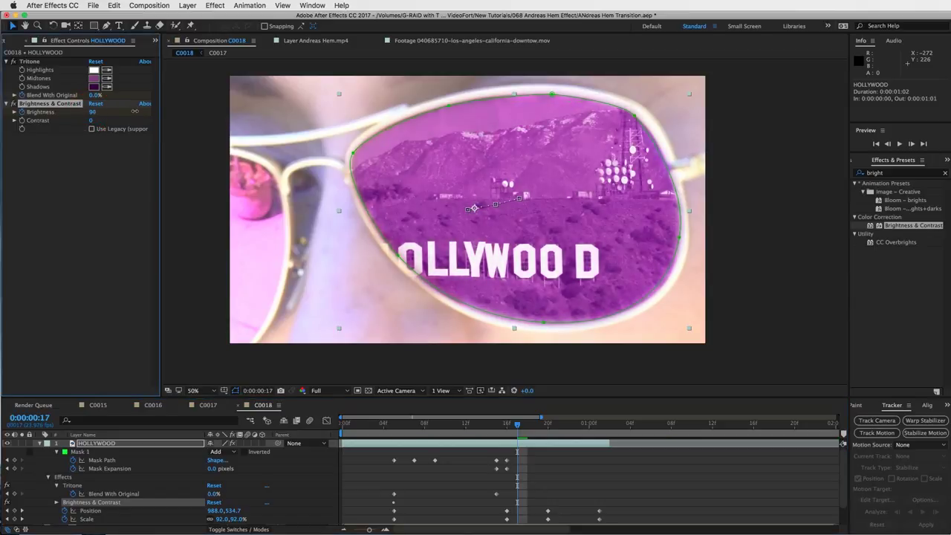
- Check the brightened lens tint at 0:00:01:01 and step back through the frames to 0:00:00:13
{"action": "left_click_drag", "start_coordinate": [518, 427], "coordinate": [607, 430]}
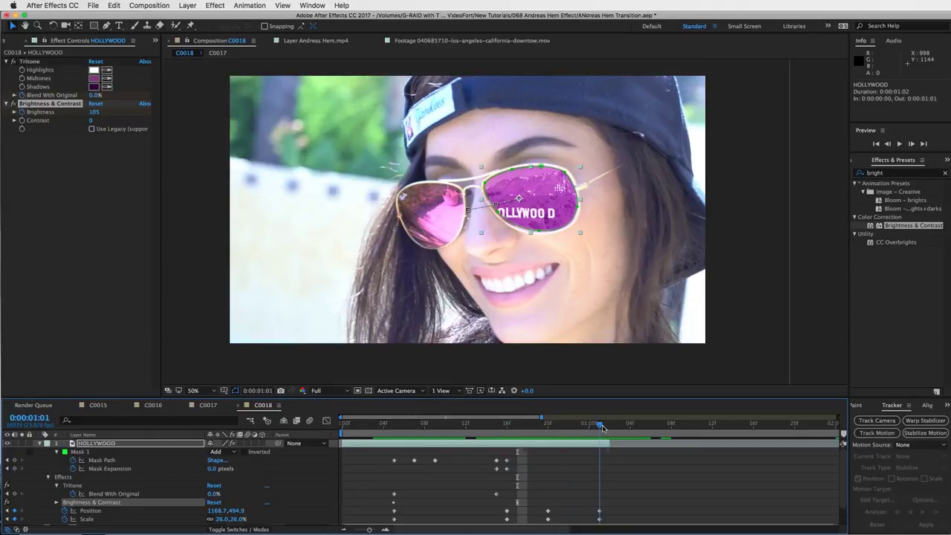
{"action": "left_click", "coordinate": [594, 446]}
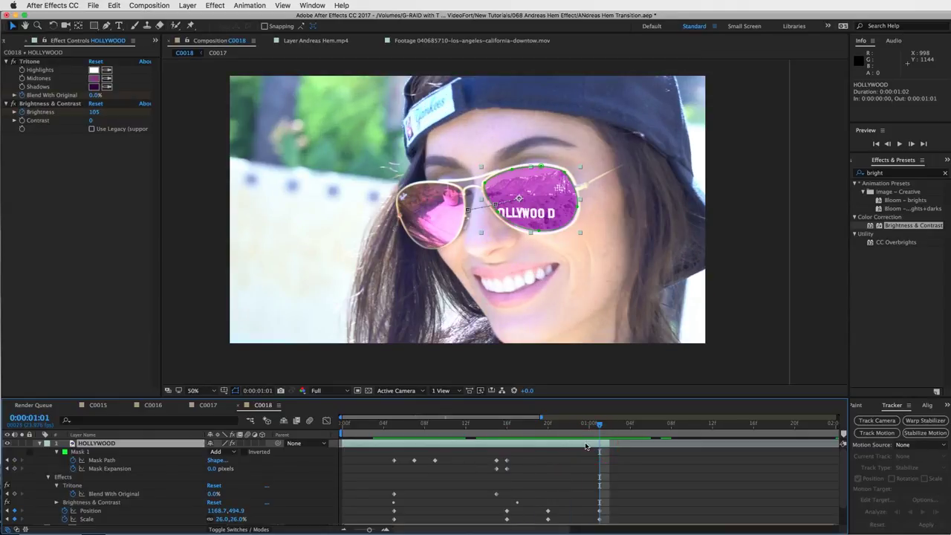
{"action": "key", "text": "Page_Up"}
{"action": "key", "text": "Page_Up"}
{"action": "key", "text": "Page_Up"}
{"action": "key", "text": "Page_Up"}
{"action": "key", "text": "Page_Up"}
{"action": "key", "text": "Page_Up"}
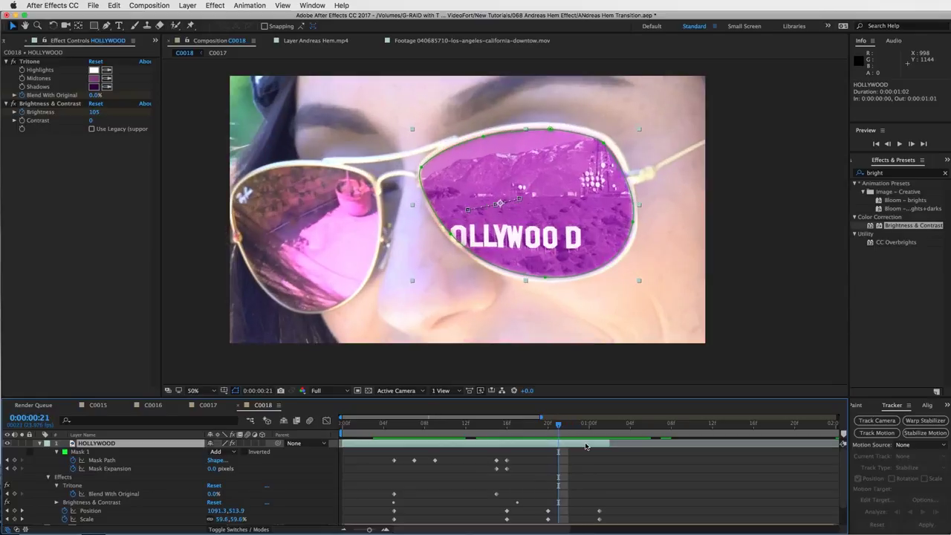
{"action": "key", "text": "Page_Up"}
{"action": "key", "text": "Page_Up"}
{"action": "key", "text": "Page_Up"}
{"action": "key", "text": "Page_Up"}
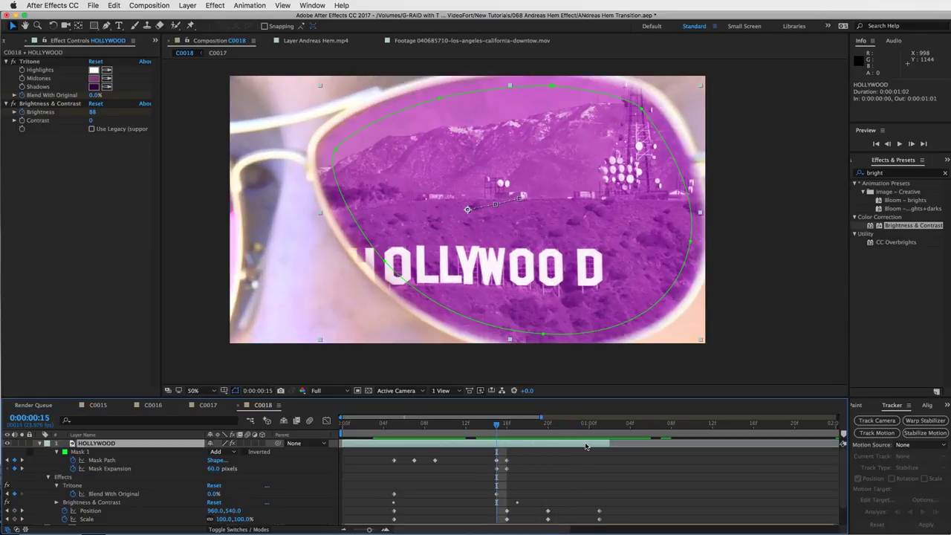
{"action": "key", "text": "Page_Up"}
{"action": "key", "text": "Page_Up"}
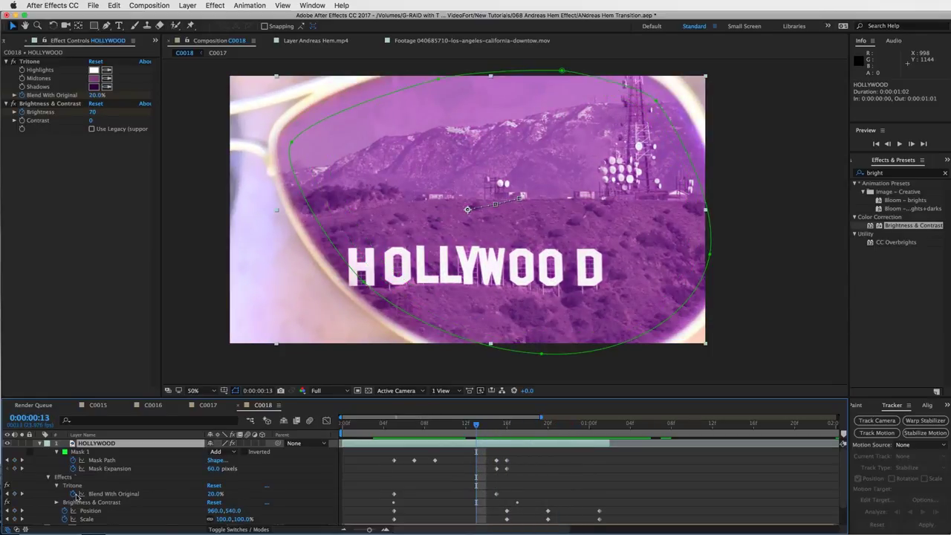
- At 0:00:00:13, enable Opacity keyframing on the HOLLYWOOD layer and set its opacity to 100%
{"action": "left_click", "coordinate": [117, 445]}
{"action": "scroll", "coordinate": [267, 491], "scroll_direction": "down", "scroll_amount": 2}
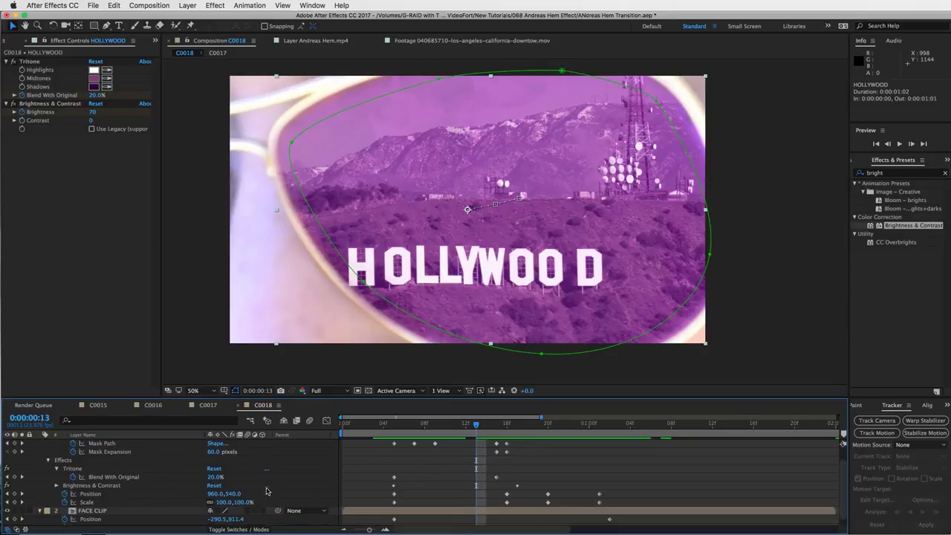
{"action": "scroll", "coordinate": [143, 480], "scroll_direction": "up", "scroll_amount": 2}
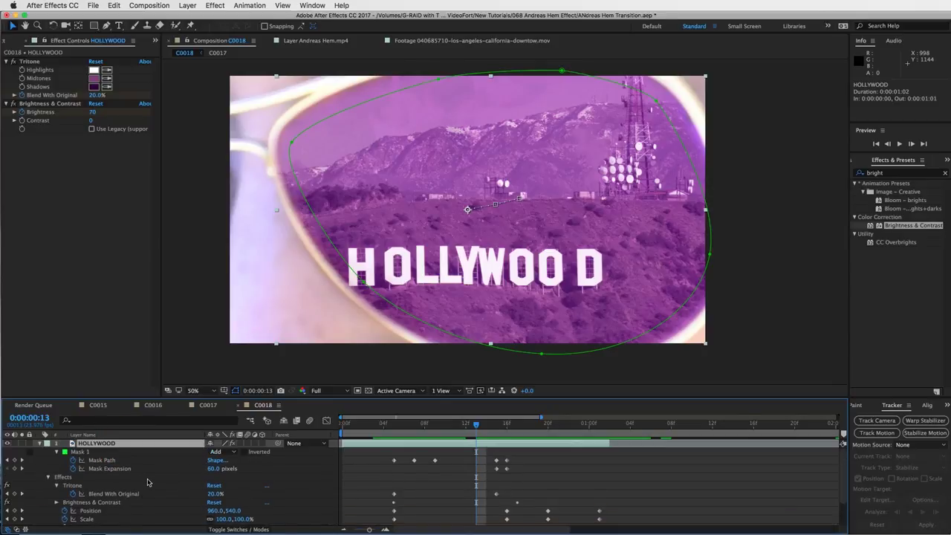
{"action": "scroll", "coordinate": [147, 483], "scroll_direction": "down", "scroll_amount": 2}
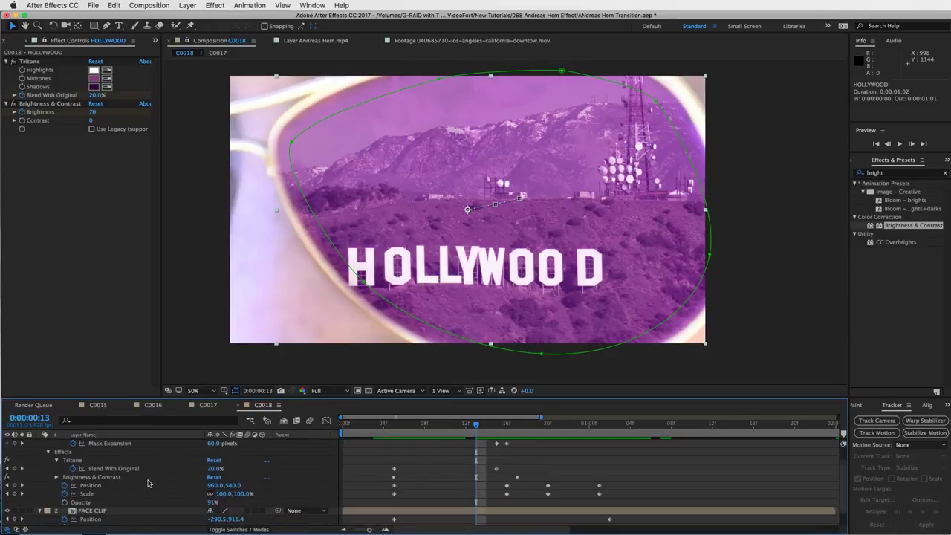
{"action": "left_click", "coordinate": [64, 503]}
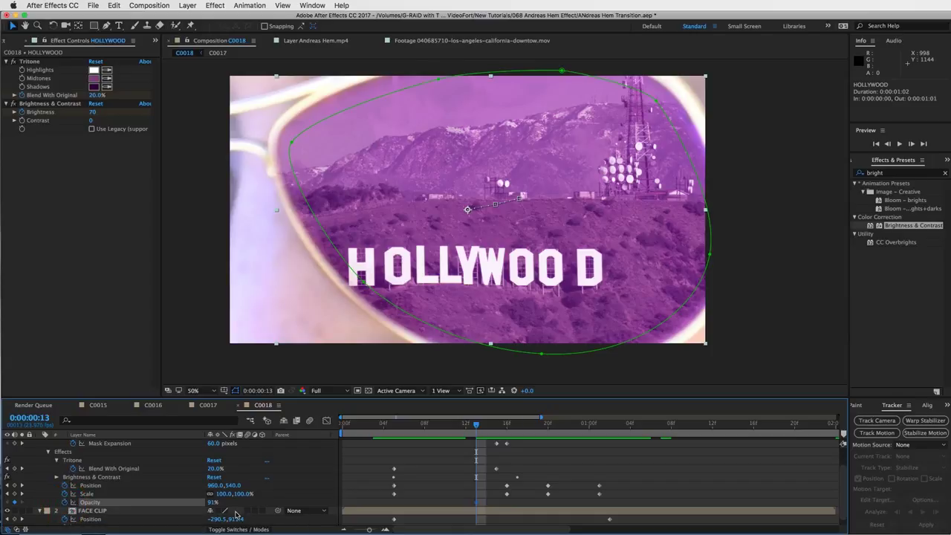
{"action": "left_click", "coordinate": [212, 504]}
{"action": "type", "text": "100"}
{"action": "key", "text": "Return"}
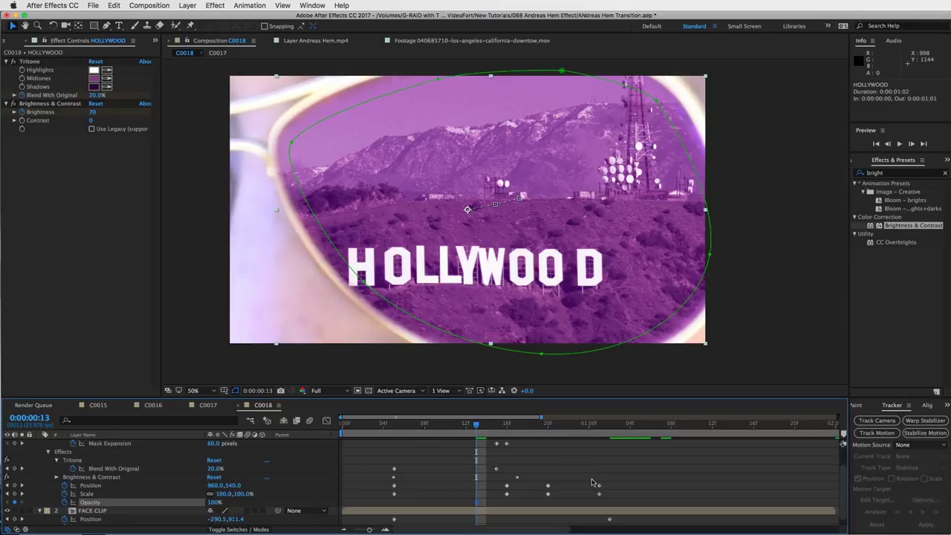
- At 0:00:01:01, set the HOLLYWOOD layer's opacity to 0% so it fades into the real lens reflection
{"action": "scroll", "coordinate": [592, 484], "scroll_direction": "up", "scroll_amount": 1}
{"action": "left_click", "coordinate": [604, 424]}
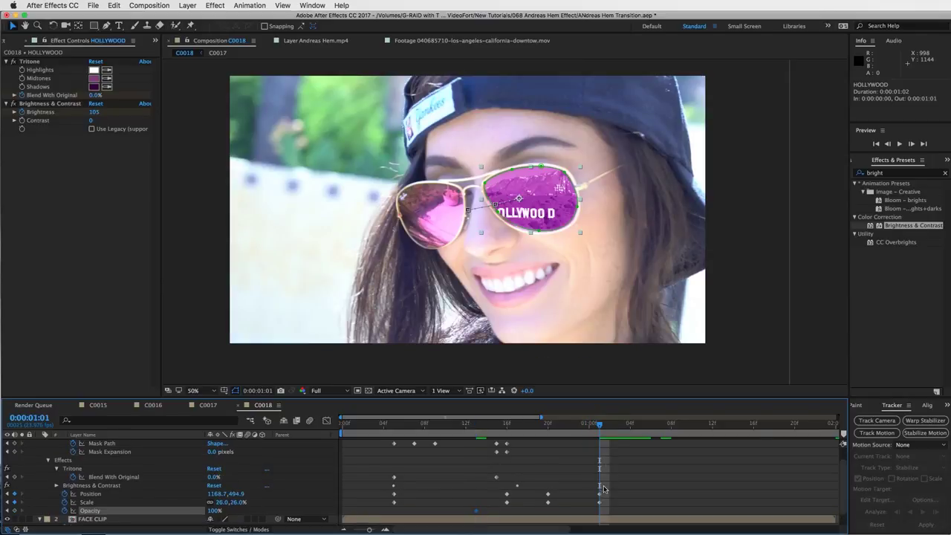
{"action": "scroll", "coordinate": [603, 492], "scroll_direction": "up", "scroll_amount": 2}
{"action": "scroll", "coordinate": [601, 475], "scroll_direction": "down", "scroll_amount": 4}
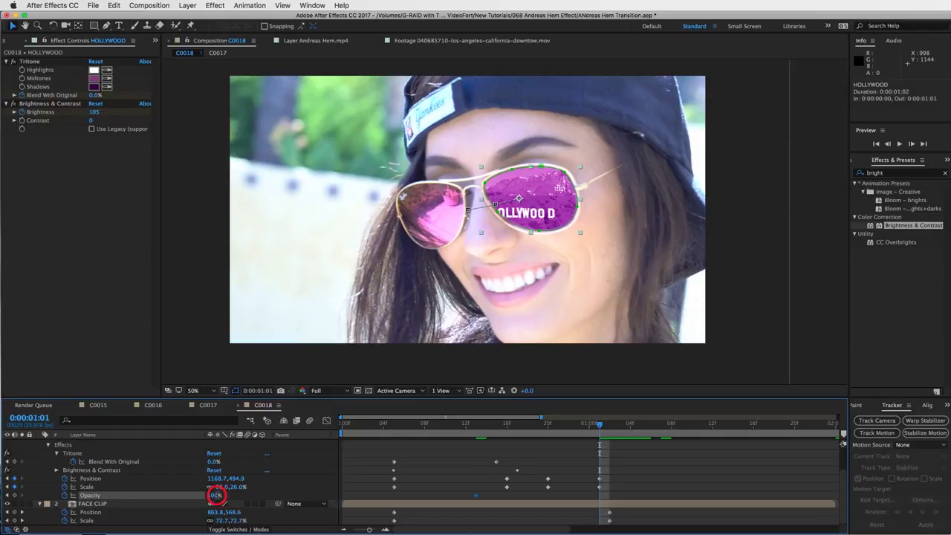
{"action": "left_click", "coordinate": [216, 495]}
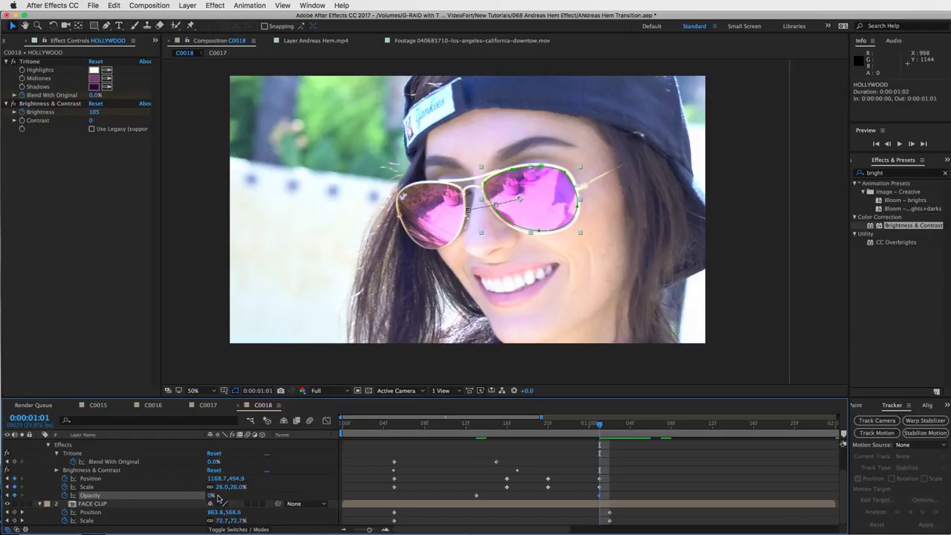
- Scrub through the opacity fade up to 0:00:01:07 and return to 0:00:00:05
{"action": "left_click_drag", "start_coordinate": [588, 424], "coordinate": [661, 423]}
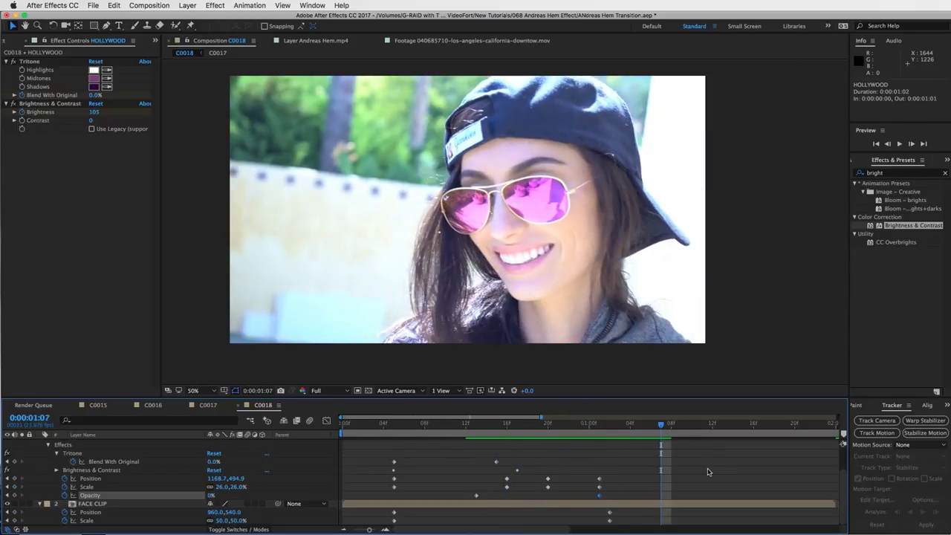
{"action": "left_click_drag", "start_coordinate": [586, 422], "coordinate": [406, 444]}
{"action": "scroll", "coordinate": [406, 444], "scroll_direction": "up", "scroll_amount": 2}
- Find the Bulge effect and apply it to the HOLLYWOOD layer
{"action": "left_click", "coordinate": [406, 443]}
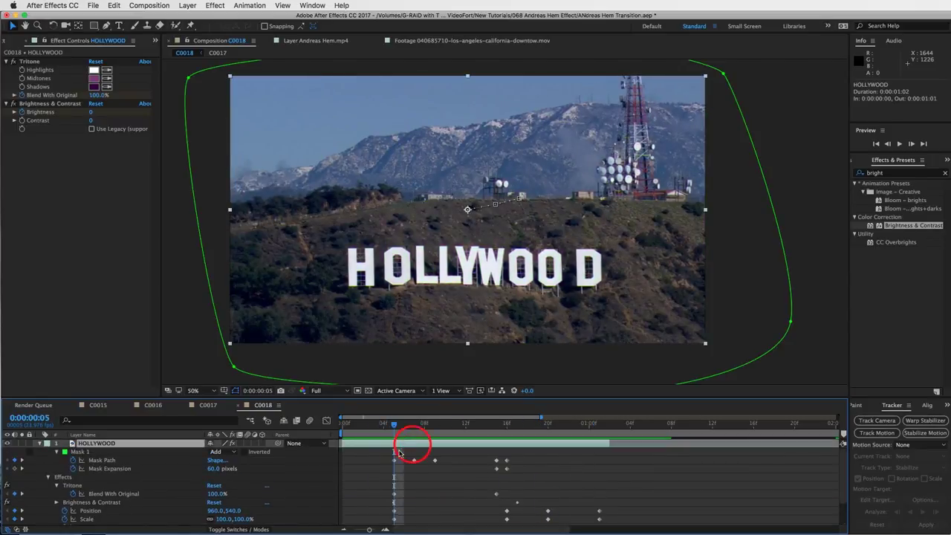
{"action": "left_click", "coordinate": [891, 173]}
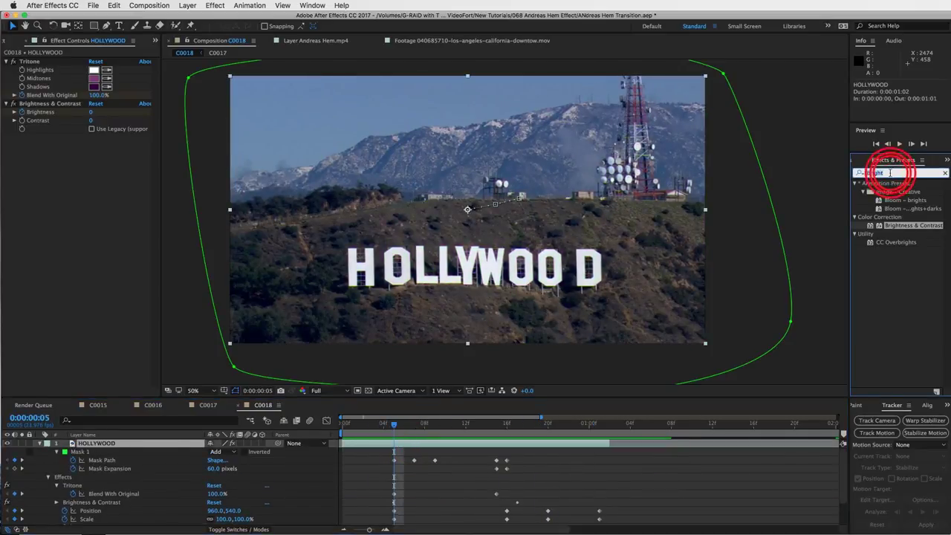
{"action": "type", "text": "bulge"}
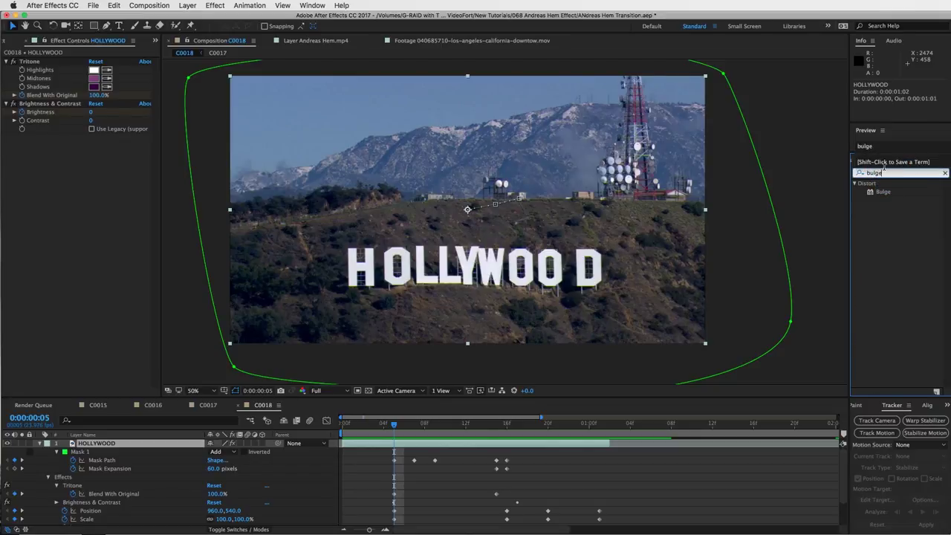
{"action": "left_click_drag", "start_coordinate": [881, 192], "coordinate": [121, 182]}
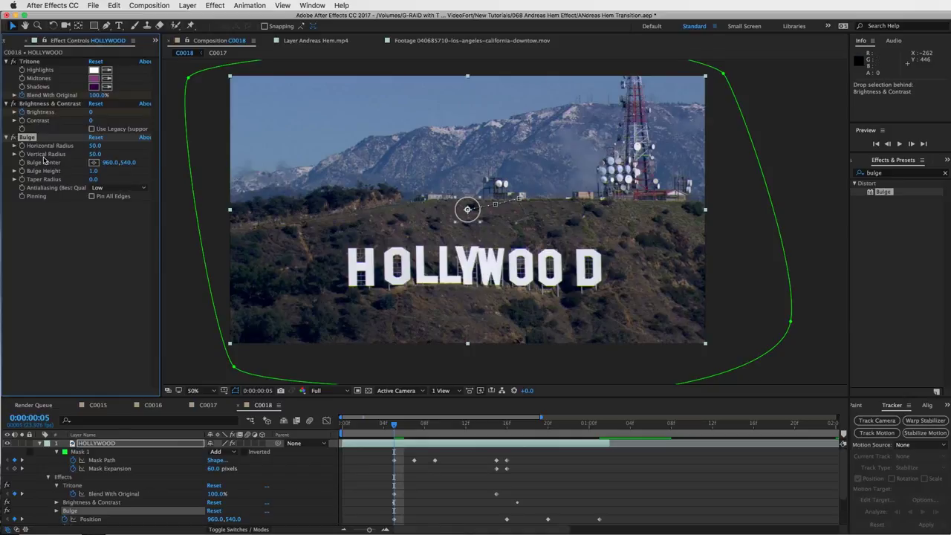
- Enlarge the Bulge on the HOLLYWOOD layer to a horizontal radius of 1174 and a vertical radius of 916
{"action": "left_click_drag", "start_coordinate": [93, 156], "coordinate": [317, 129]}
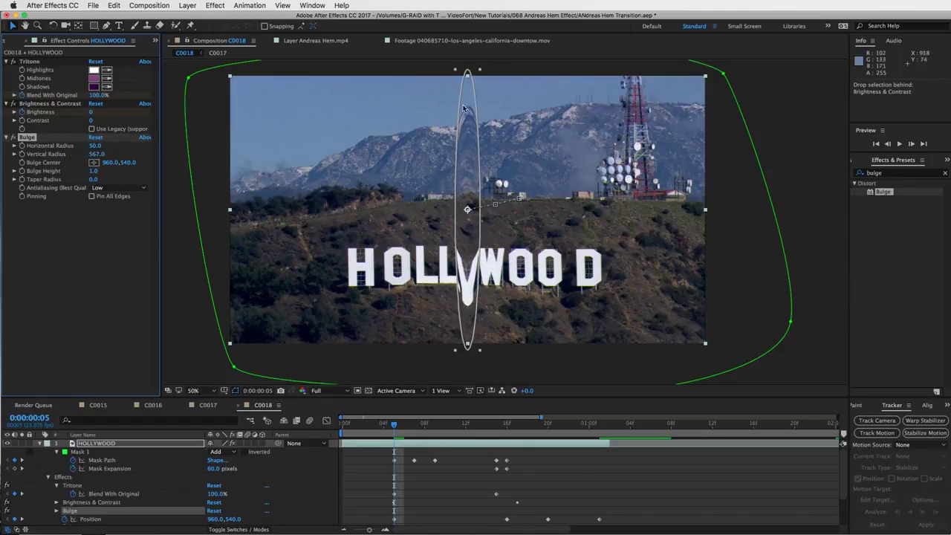
{"action": "left_click_drag", "start_coordinate": [93, 147], "coordinate": [603, 143]}
{"action": "left_click_drag", "start_coordinate": [98, 153], "coordinate": [209, 154]}
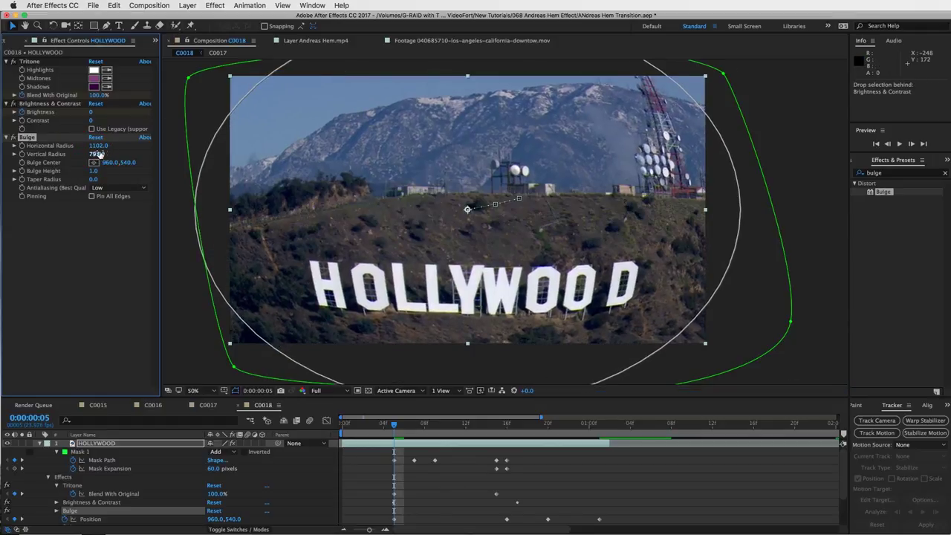
{"action": "left_click_drag", "start_coordinate": [99, 154], "coordinate": [132, 145]}
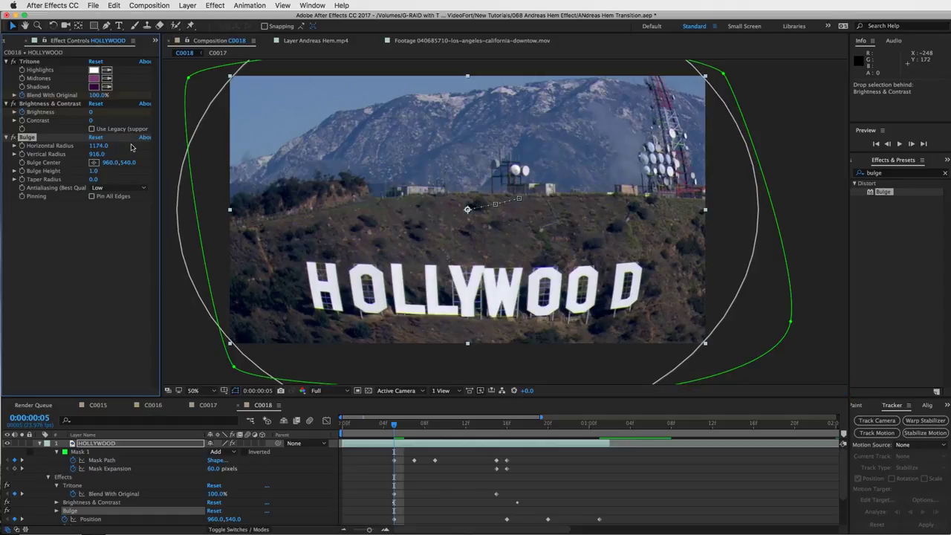
- At 0:00:00:05, set Bulge Height to 0 and enable keyframing for it
{"action": "left_click", "coordinate": [94, 171]}
{"action": "type", "text": "0"}
{"action": "key", "text": "Return"}
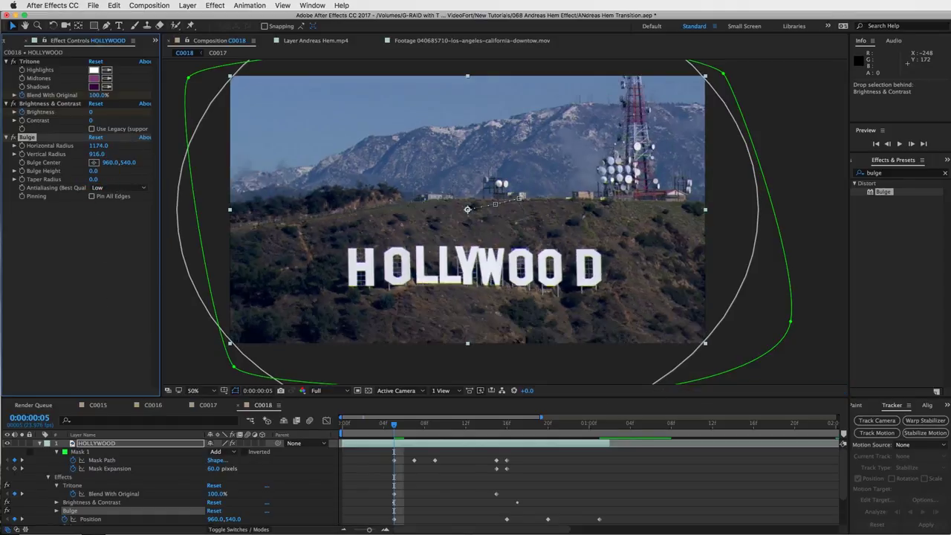
{"action": "mouse_move", "coordinate": [396, 426]}
{"action": "left_mouse_down"}
{"action": "mouse_move", "coordinate": [416, 428]}
{"action": "mouse_move", "coordinate": [399, 428]}
{"action": "left_mouse_up"}
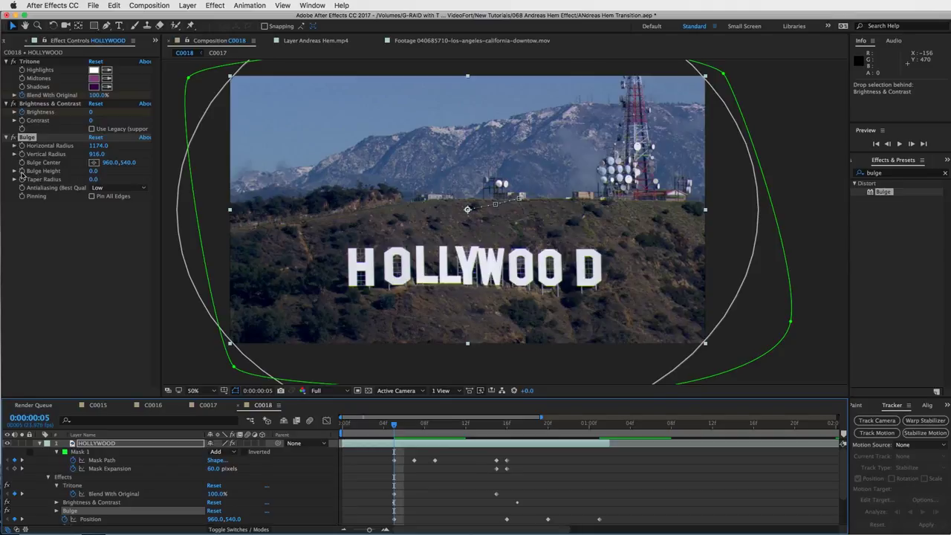
{"action": "left_click", "coordinate": [22, 175]}
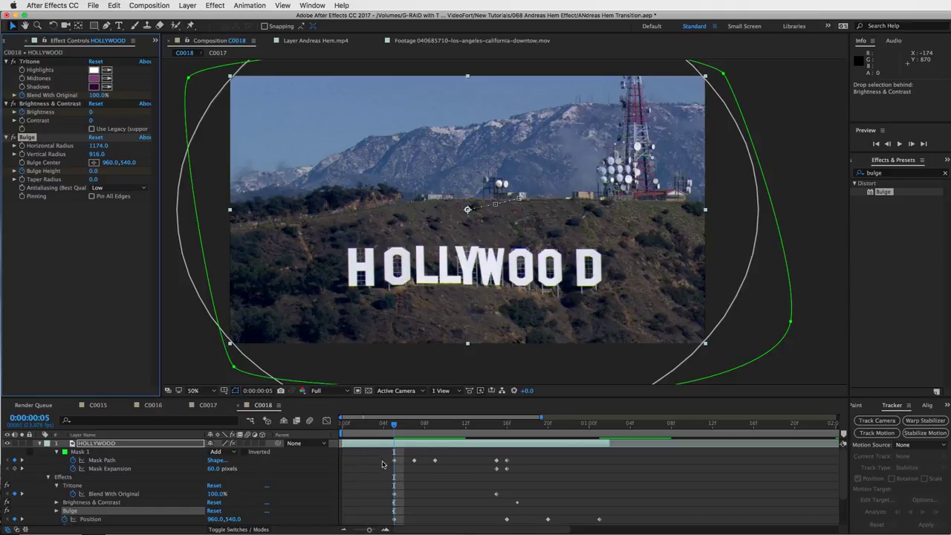
- At 0:00:00:16, try a Bulge Height of 0.5, then set it to 1.0
{"action": "left_click_drag", "start_coordinate": [394, 425], "coordinate": [504, 413]}
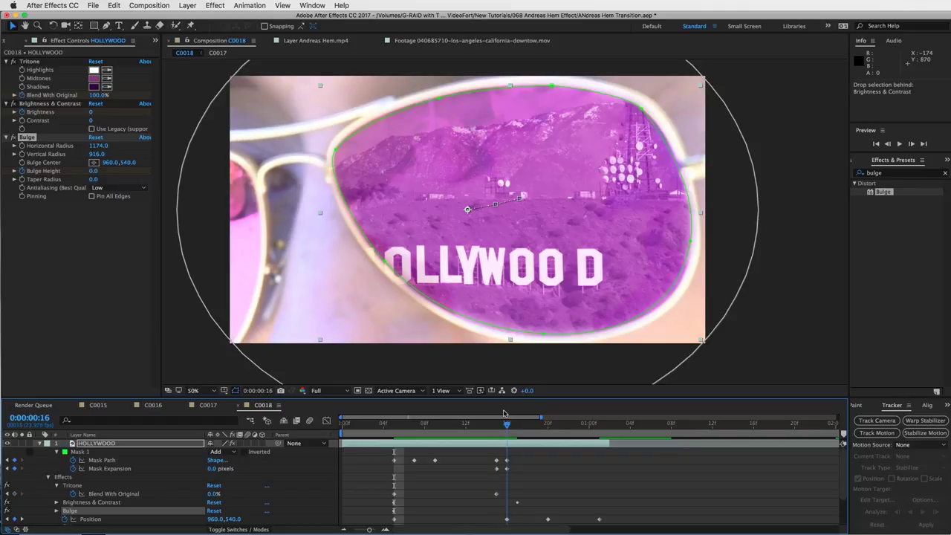
{"action": "left_click", "coordinate": [94, 171]}
{"action": "key", "text": "Return"}
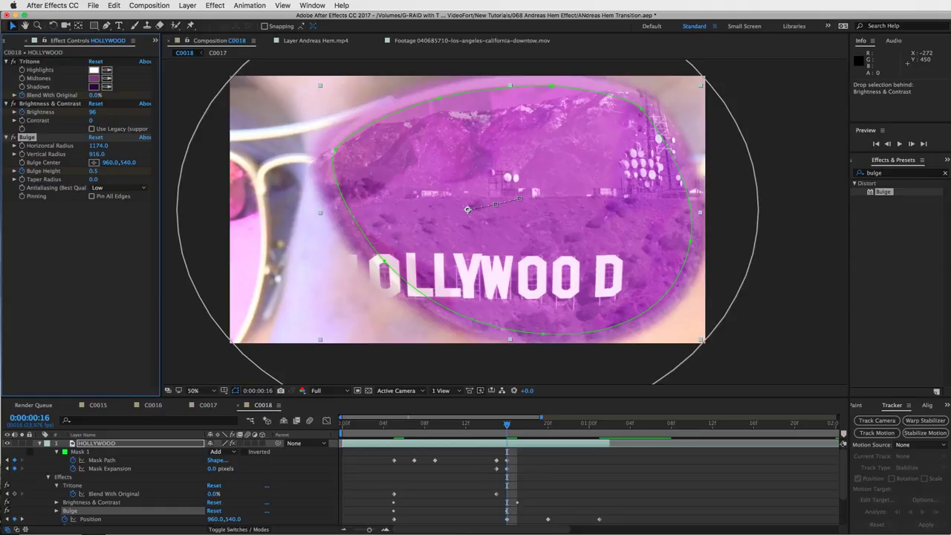
{"action": "left_click", "coordinate": [94, 171]}
{"action": "type", "text": "1"}
{"action": "key", "text": "Return"}
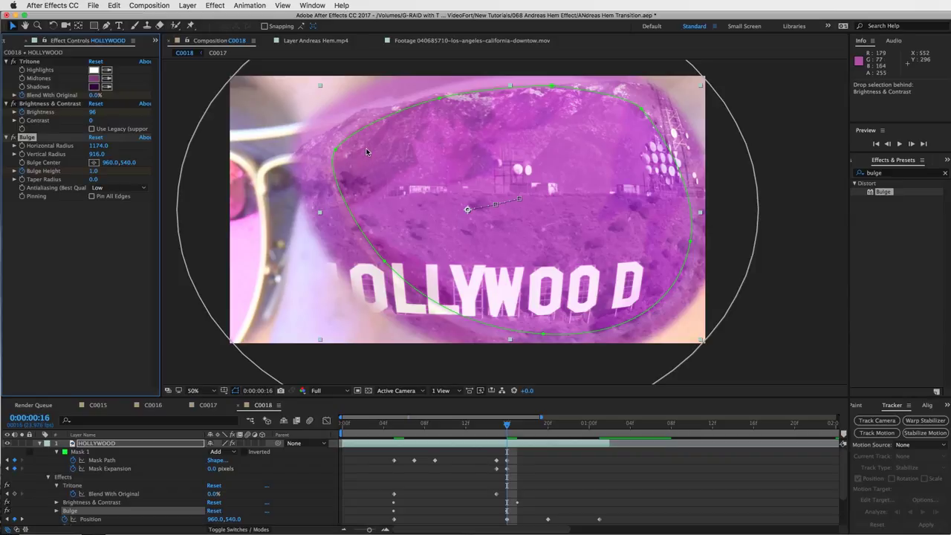
- At 0:00:01:00, set Bulge Height back to 0
{"action": "left_click_drag", "start_coordinate": [507, 426], "coordinate": [589, 416]}
{"action": "left_click", "coordinate": [95, 171]}
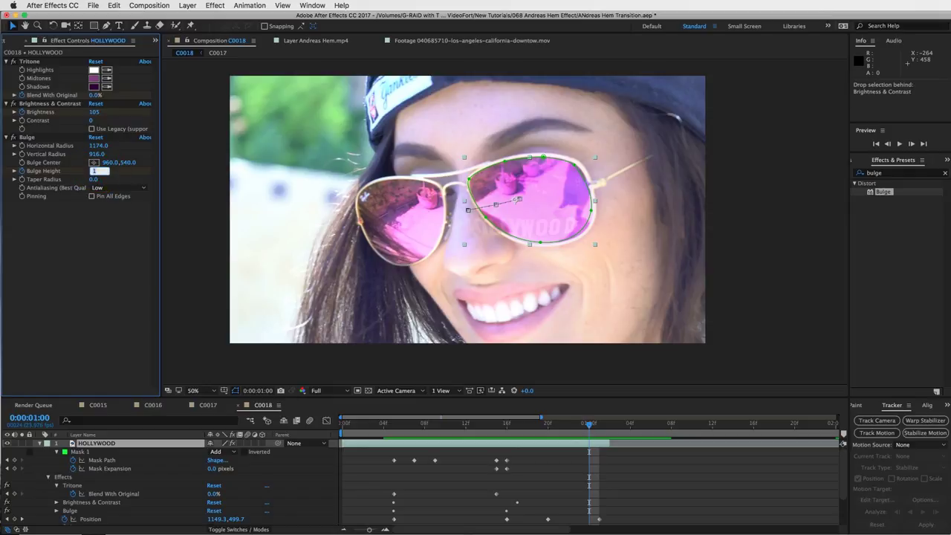
{"action": "type", "text": "0"}
{"action": "key", "text": "Return"}
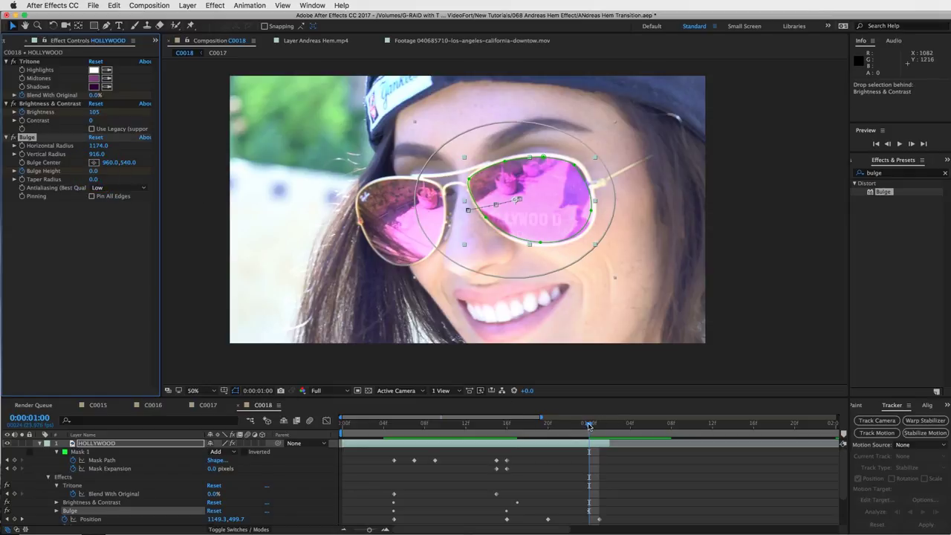
- Scrub back through the bulge animation to 0:00:00:16 to check how the distortion spills past the lens
{"action": "left_click_drag", "start_coordinate": [590, 425], "coordinate": [561, 426]}
{"action": "left_click_drag", "start_coordinate": [537, 425], "coordinate": [509, 428]}
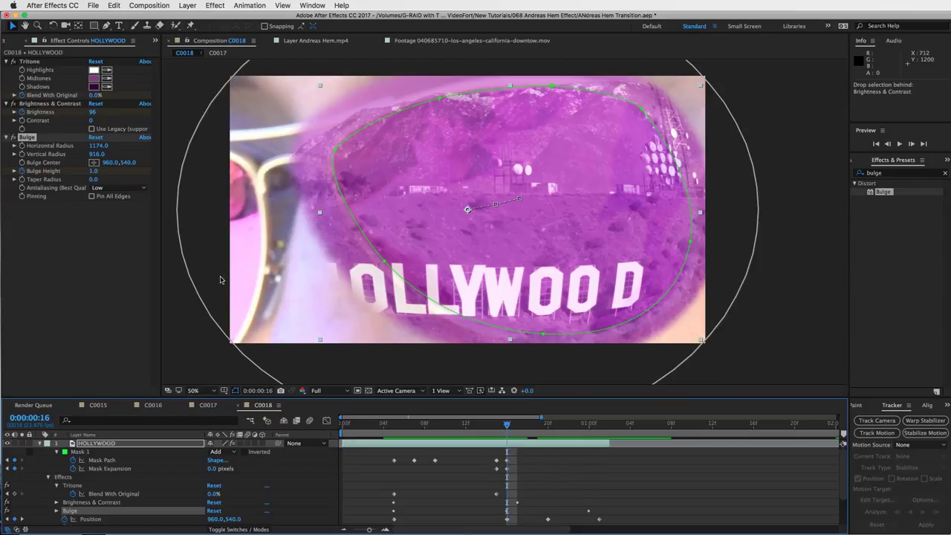
{"action": "mouse_move", "coordinate": [508, 423]}
{"action": "left_mouse_down"}
{"action": "mouse_move", "coordinate": [402, 431]}
{"action": "mouse_move", "coordinate": [587, 437]}
{"action": "mouse_move", "coordinate": [567, 439]}
{"action": "mouse_move", "coordinate": [483, 439]}
{"action": "mouse_move", "coordinate": [558, 438]}
{"action": "mouse_move", "coordinate": [601, 426]}
{"action": "mouse_move", "coordinate": [507, 433]}
{"action": "left_mouse_up"}
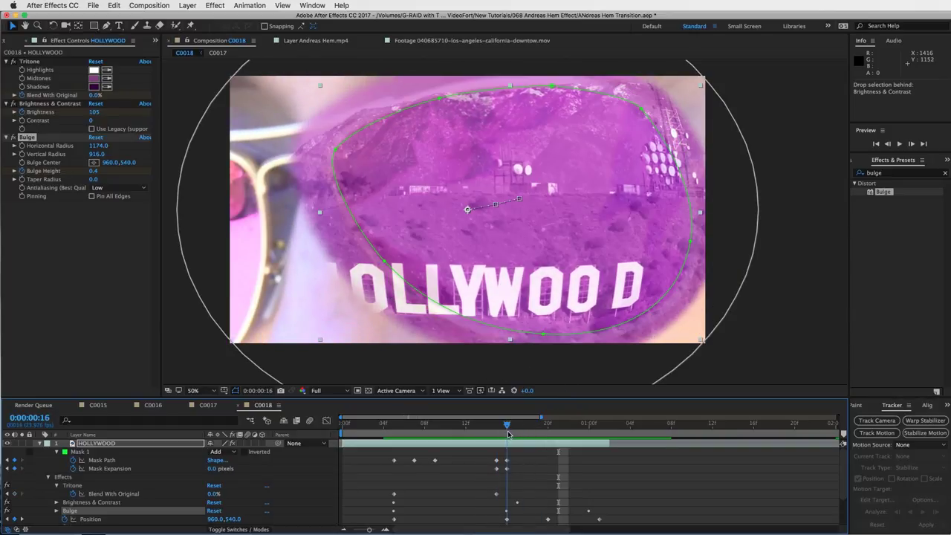
- Collapse the Tritone properties and the Effects group of the HOLLYWOOD layer to bring its mask keyframes into reach
{"action": "scroll", "coordinate": [543, 489], "scroll_direction": "down", "scroll_amount": 1}
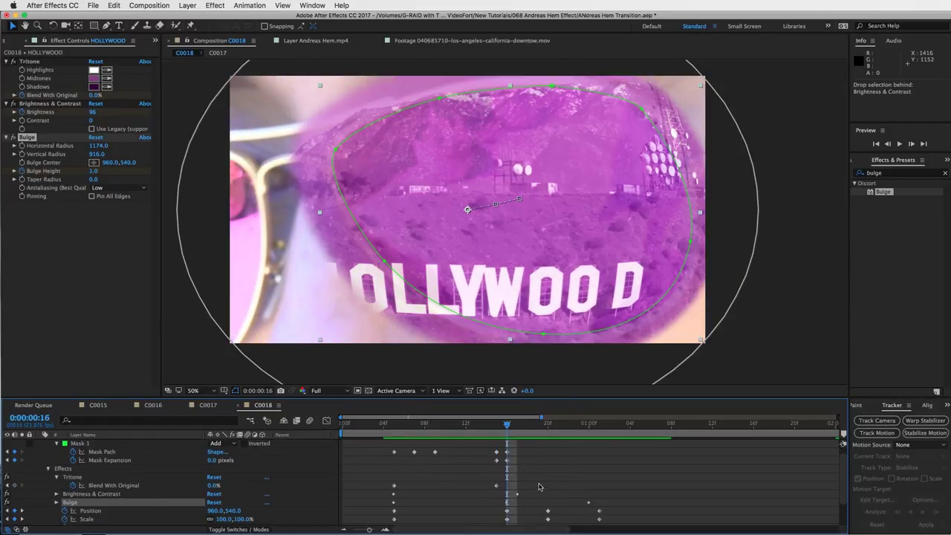
{"action": "left_click", "coordinate": [56, 479]}
{"action": "left_click", "coordinate": [55, 476]}
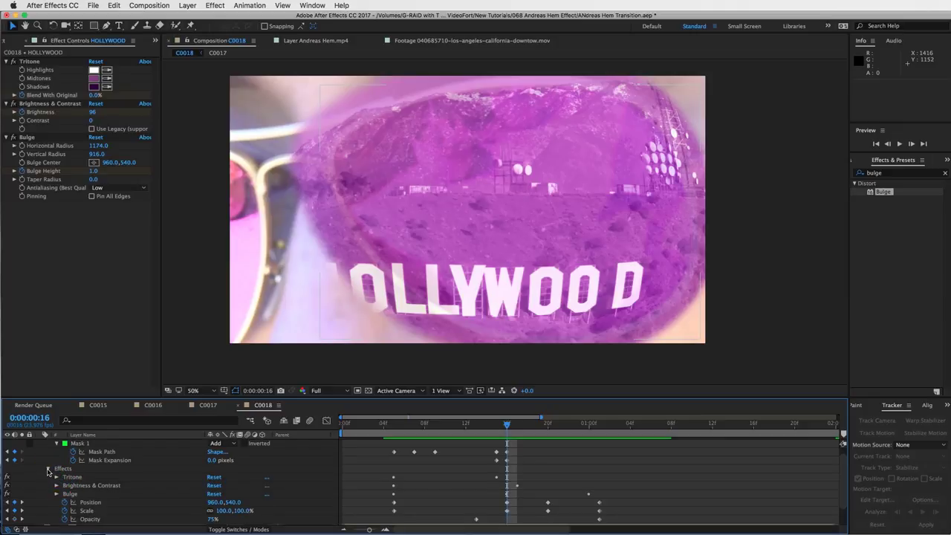
{"action": "left_click", "coordinate": [48, 470]}
{"action": "scroll", "coordinate": [524, 469], "scroll_direction": "up", "scroll_amount": 1}
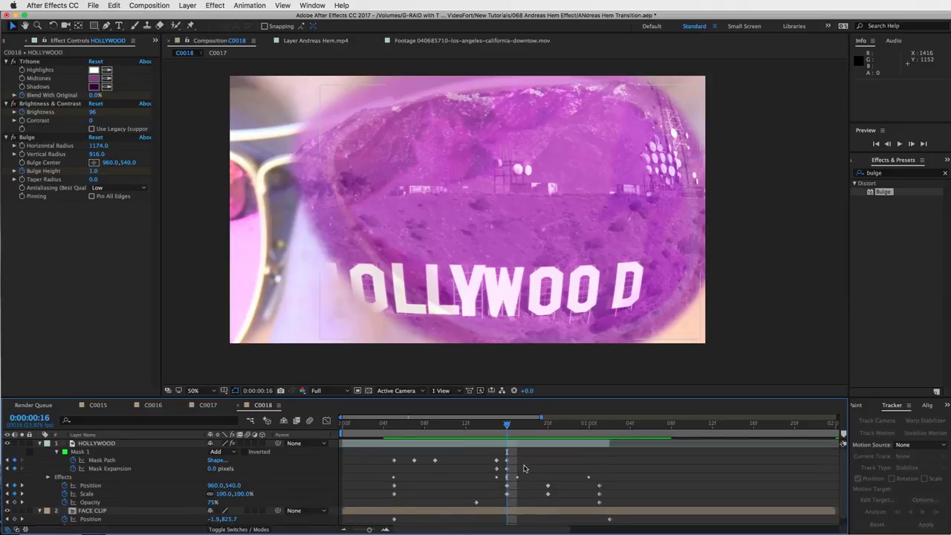
- At 0:00:00:16, reduce Mask 1's expansion to -143 pixels so the bulged footage stays inside the lens
{"action": "left_click_drag", "start_coordinate": [506, 426], "coordinate": [506, 426]}
{"action": "left_click_drag", "start_coordinate": [213, 471], "coordinate": [134, 461]}
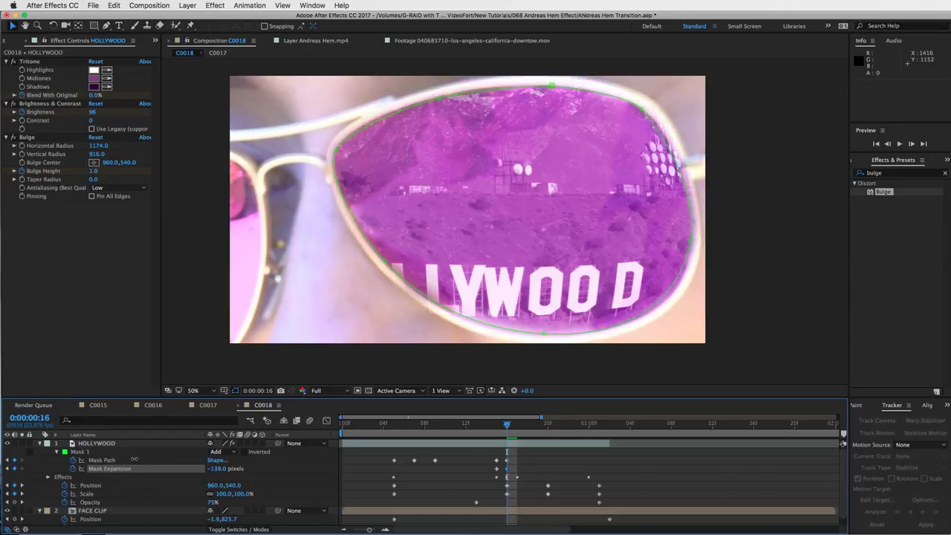
{"action": "left_click", "coordinate": [132, 461]}
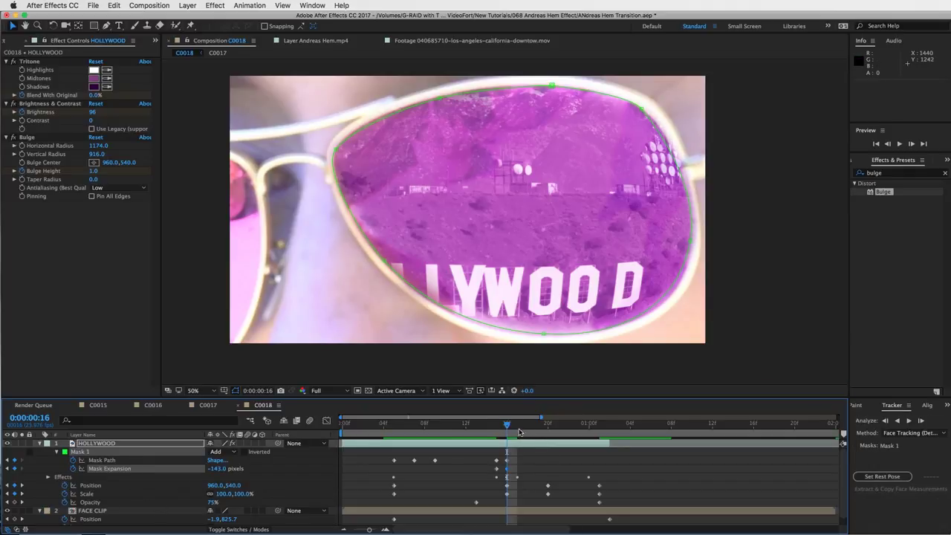
- Copy the 0:00:00:16 Mask Expansion keyframe to 0:00:00:15 and set its value there to -86 pixels
{"action": "left_click_drag", "start_coordinate": [505, 425], "coordinate": [496, 428]}
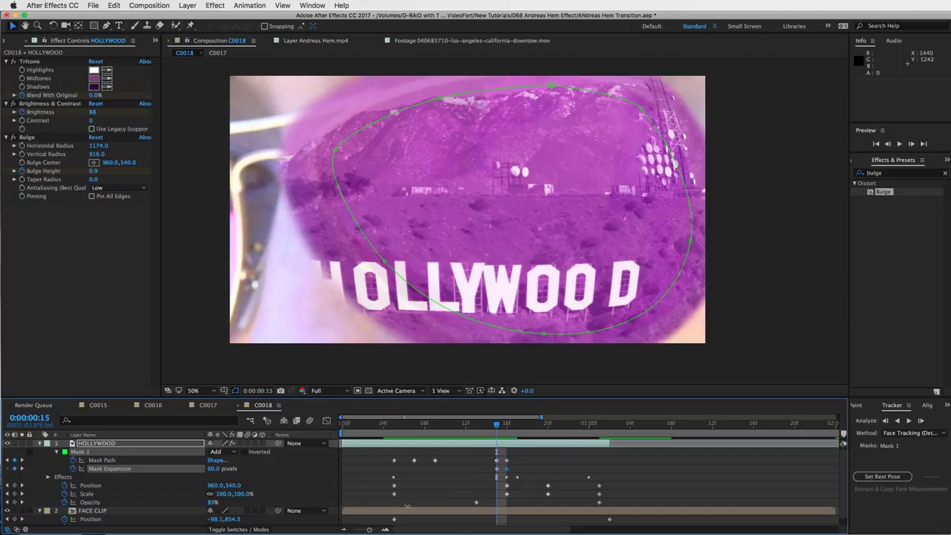
{"action": "left_click", "coordinate": [506, 468]}
{"action": "key", "text": "ctrl+c"}
{"action": "key", "text": "ctrl+v"}
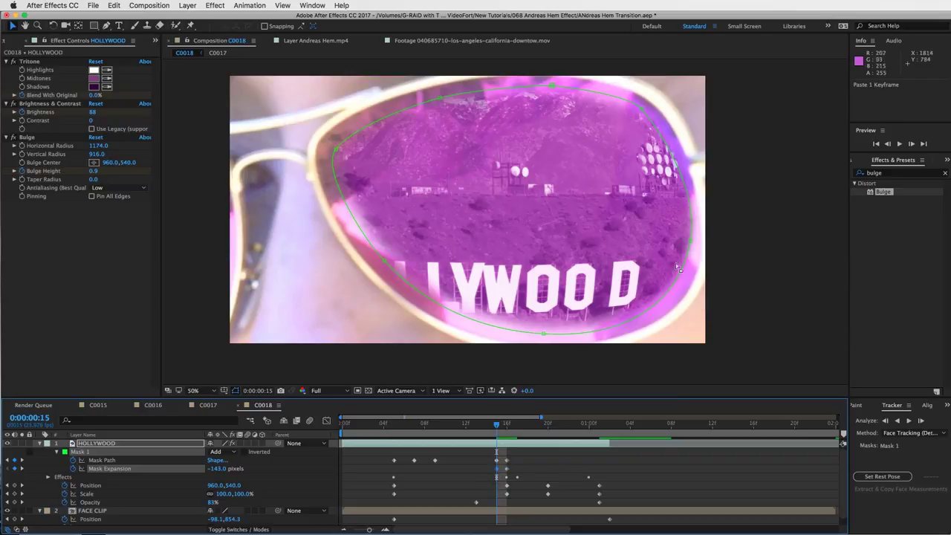
{"action": "left_click_drag", "start_coordinate": [216, 468], "coordinate": [253, 469]}
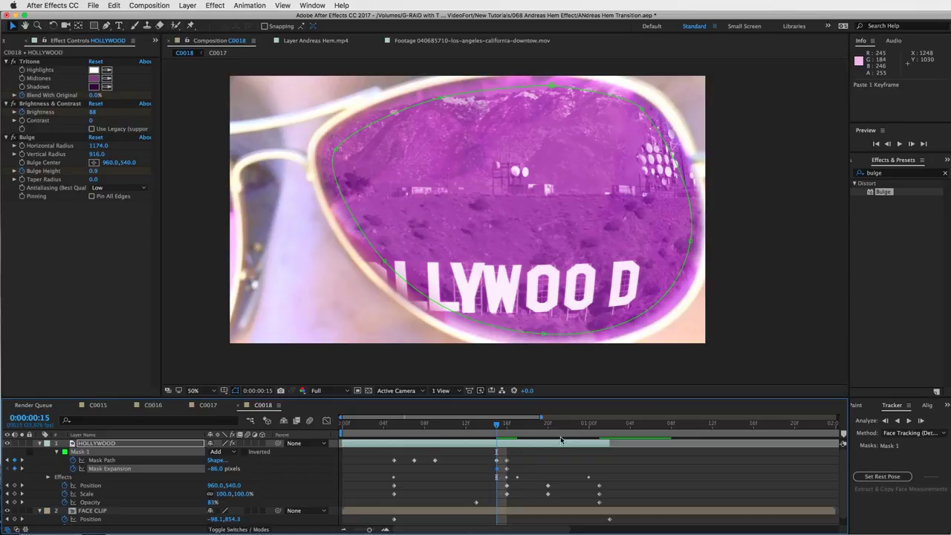
- At 0:00:00:09, set Mask Expansion to 28 pixels and nudge the lower-left mask point slightly inward
{"action": "left_click_drag", "start_coordinate": [474, 427], "coordinate": [436, 429]}
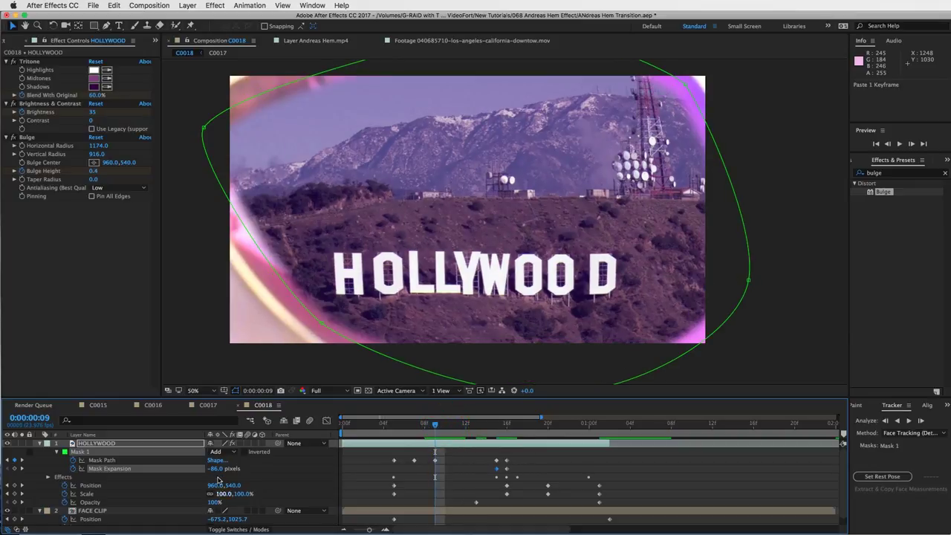
{"action": "left_click_drag", "start_coordinate": [216, 468], "coordinate": [272, 463]}
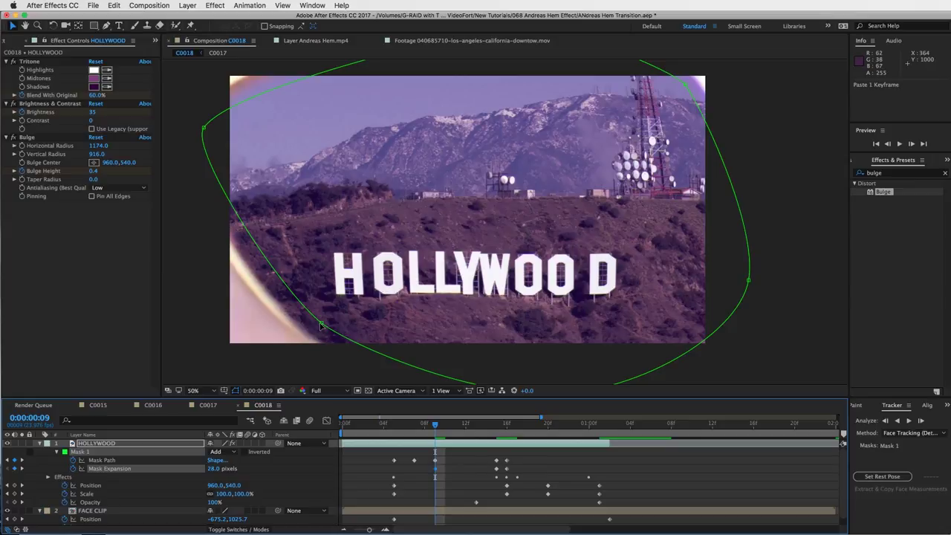
{"action": "left_click_drag", "start_coordinate": [321, 325], "coordinate": [326, 320]}
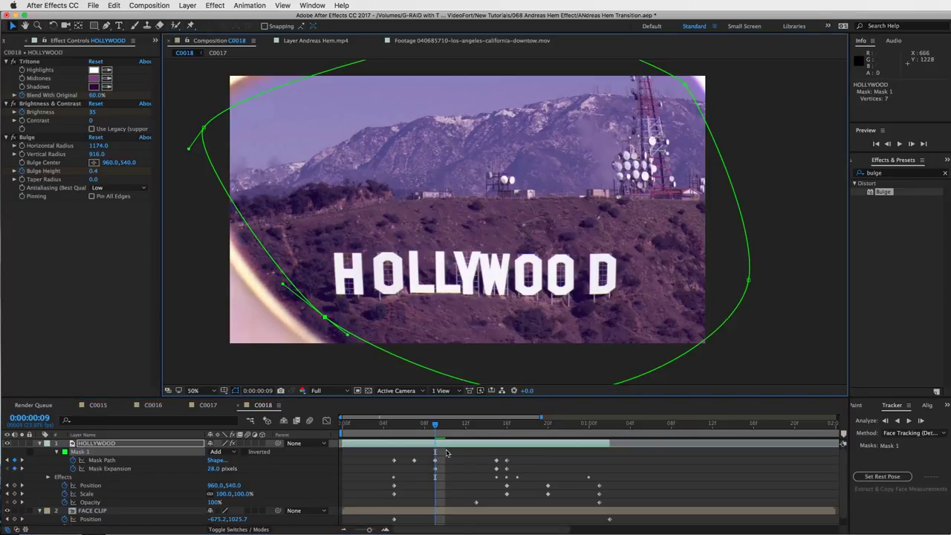
- Scrub through the corrected mask to 0:00:01:02, then collapse the FACE CLIP and HOLLYWOOD layers
{"action": "left_click_drag", "start_coordinate": [435, 425], "coordinate": [614, 431]}
{"action": "left_click", "coordinate": [651, 463]}
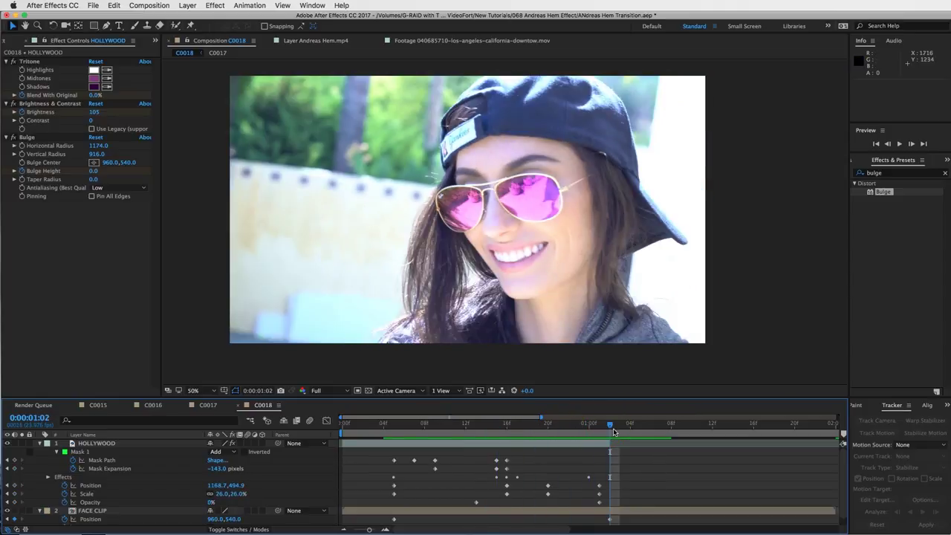
{"action": "left_click", "coordinate": [627, 510]}
{"action": "left_click", "coordinate": [41, 510]}
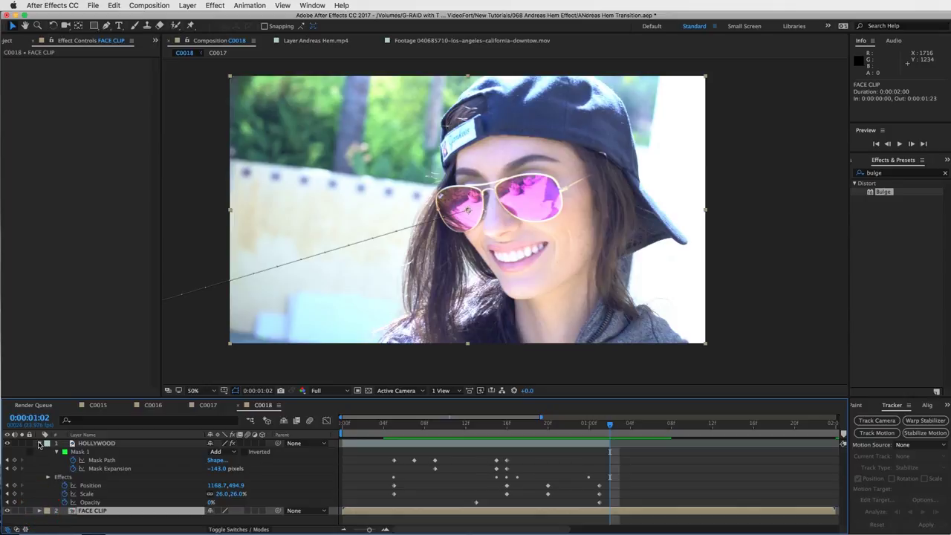
{"action": "left_click", "coordinate": [39, 443]}
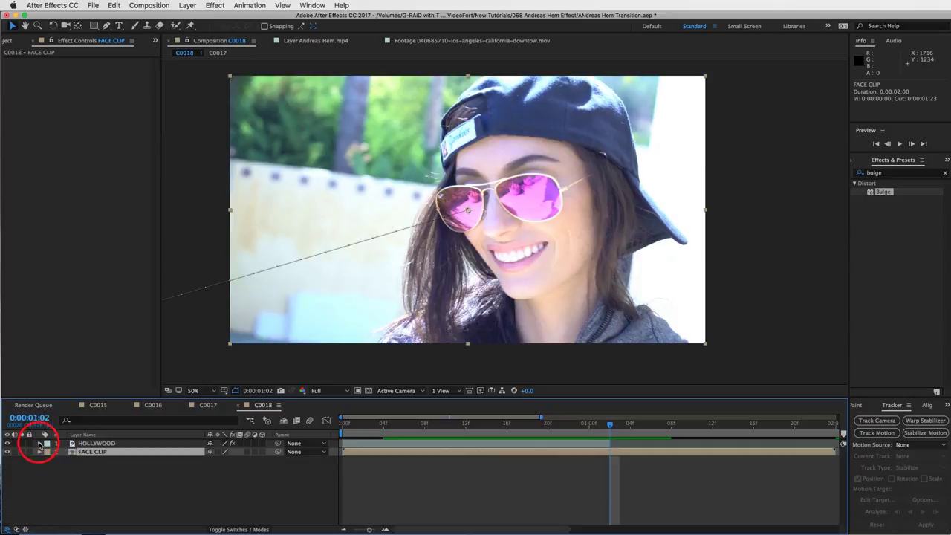
- Enable motion blur on the FACE CLIP and HOLLYWOOD layers and for the whole composition
{"action": "left_click", "coordinate": [247, 451]}
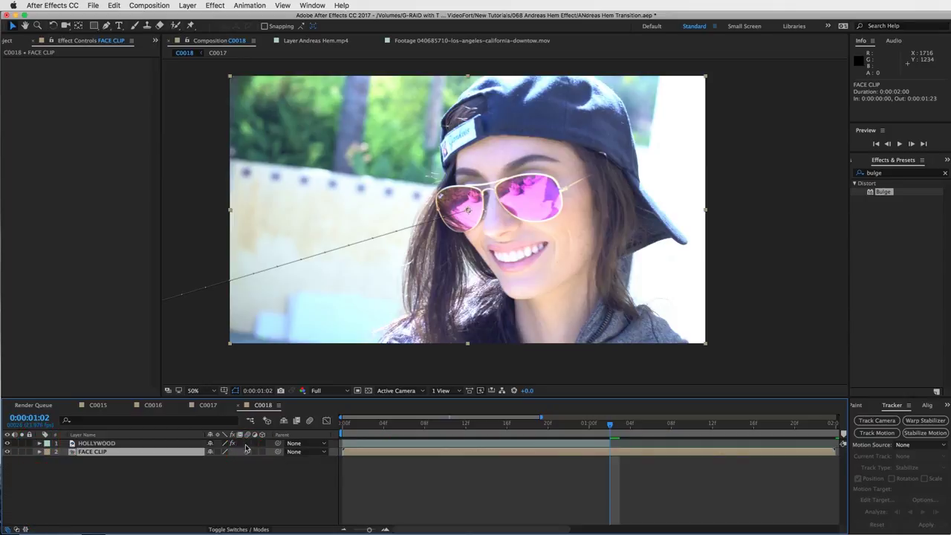
{"action": "left_click", "coordinate": [247, 443]}
{"action": "left_click", "coordinate": [311, 421]}
- Check the motion blur at several frames from 0:00:00:08 to 0:00:01:13, then play a preview of the transition
{"action": "left_click", "coordinate": [594, 424]}
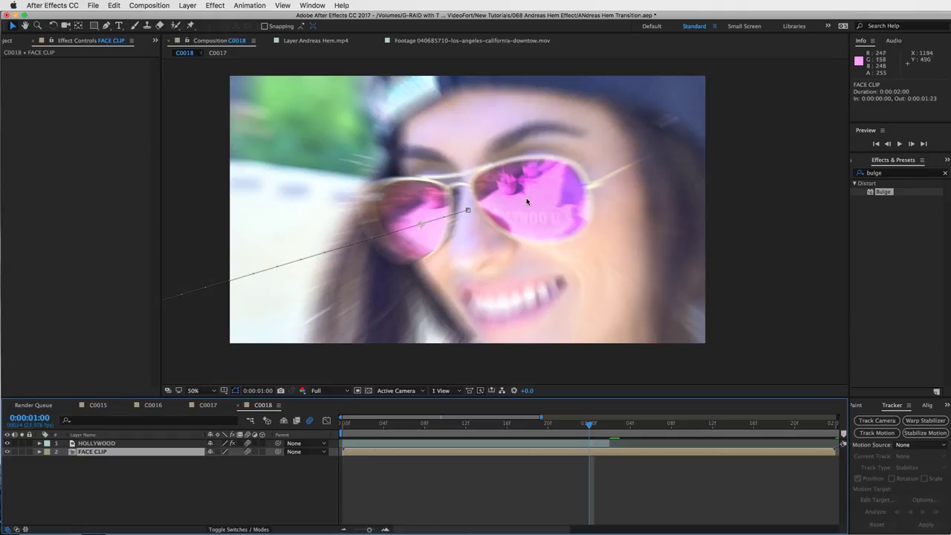
{"action": "left_click", "coordinate": [518, 426]}
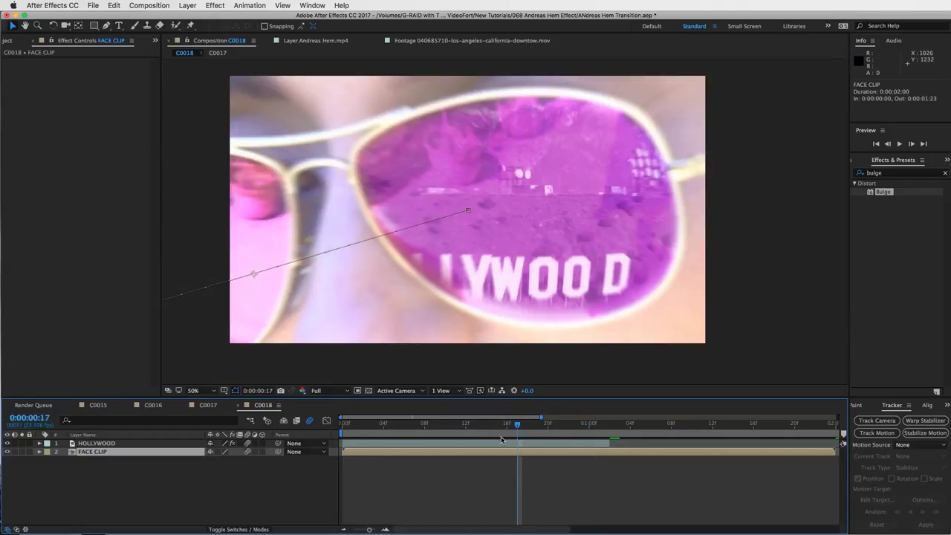
{"action": "left_click", "coordinate": [487, 428]}
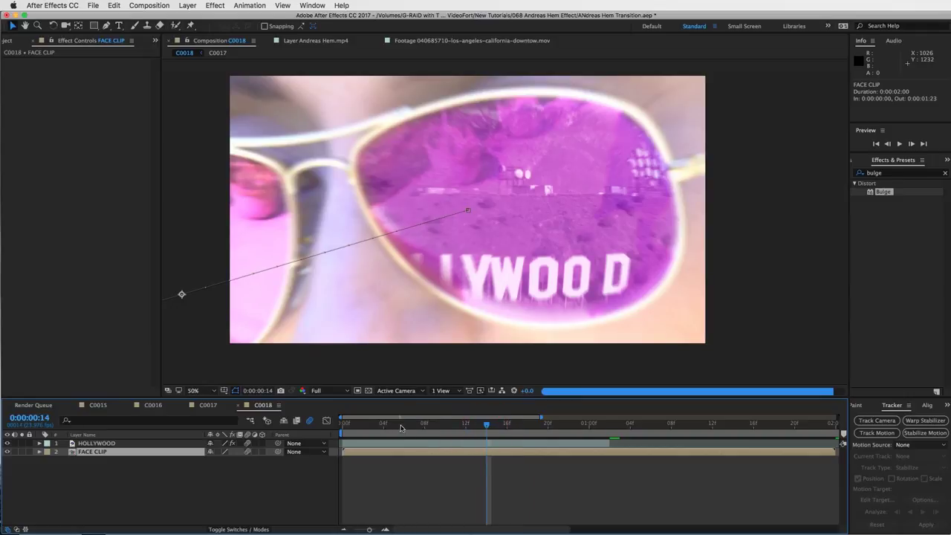
{"action": "left_click", "coordinate": [429, 425]}
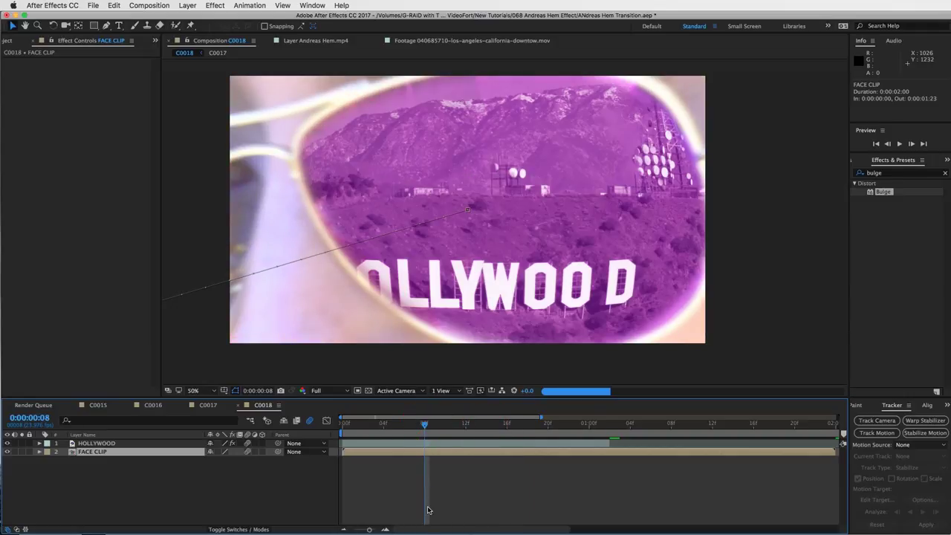
{"action": "left_click", "coordinate": [703, 425]}
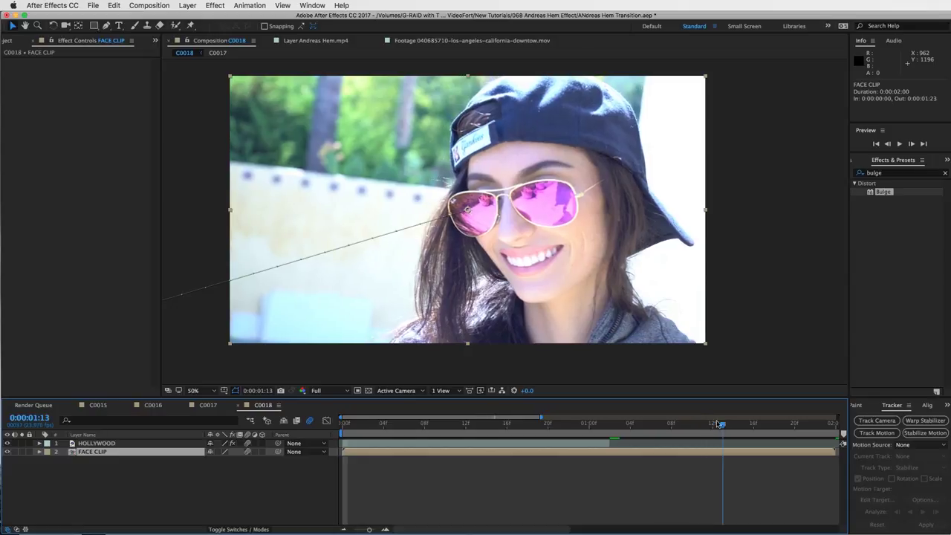
{"action": "left_click", "coordinate": [899, 143]}
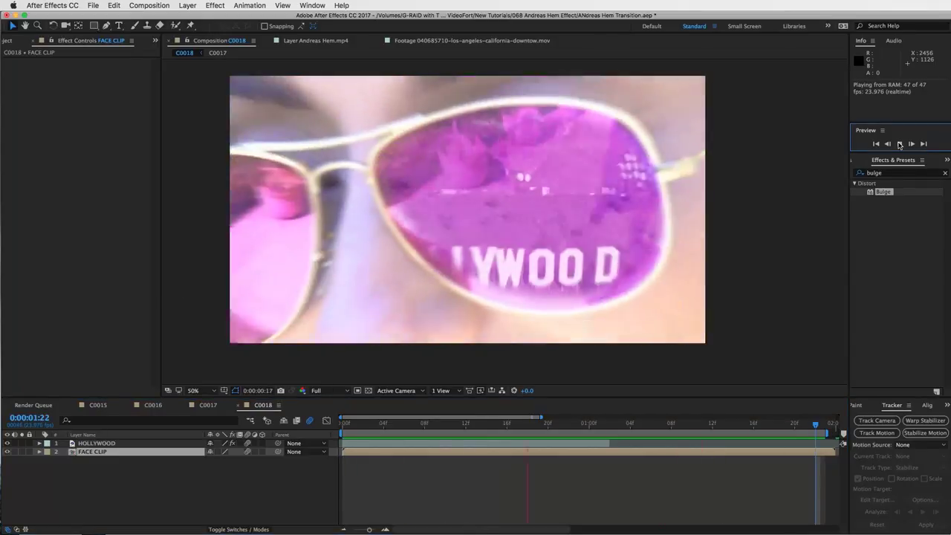